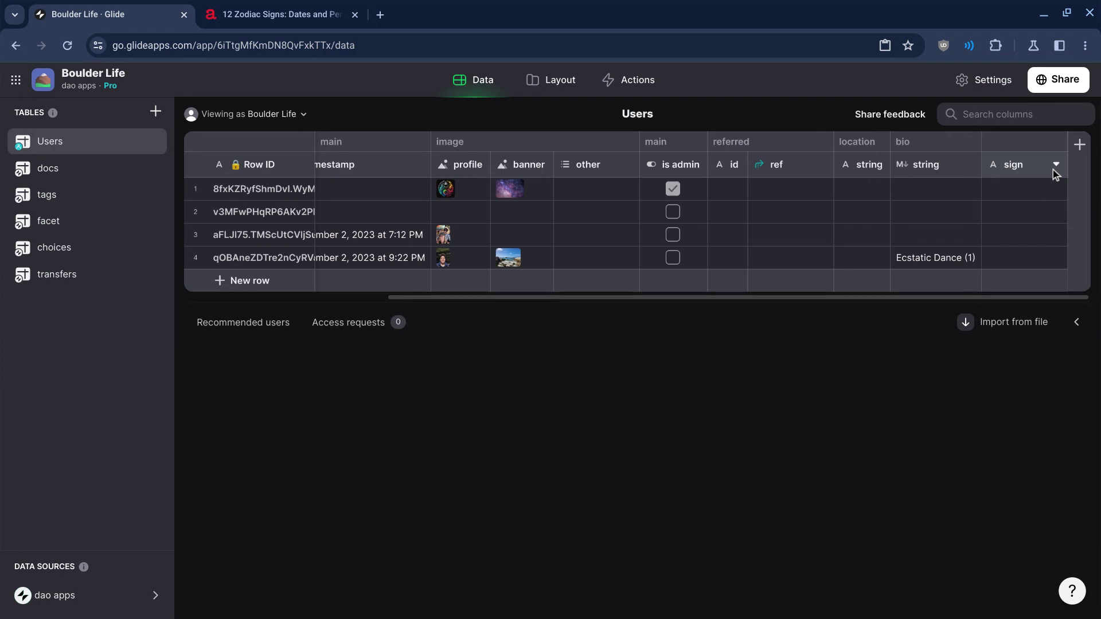
# - Insert a Text component on the Users details screen and move it into the container after the tags collection
pyautogui.click(570, 83)
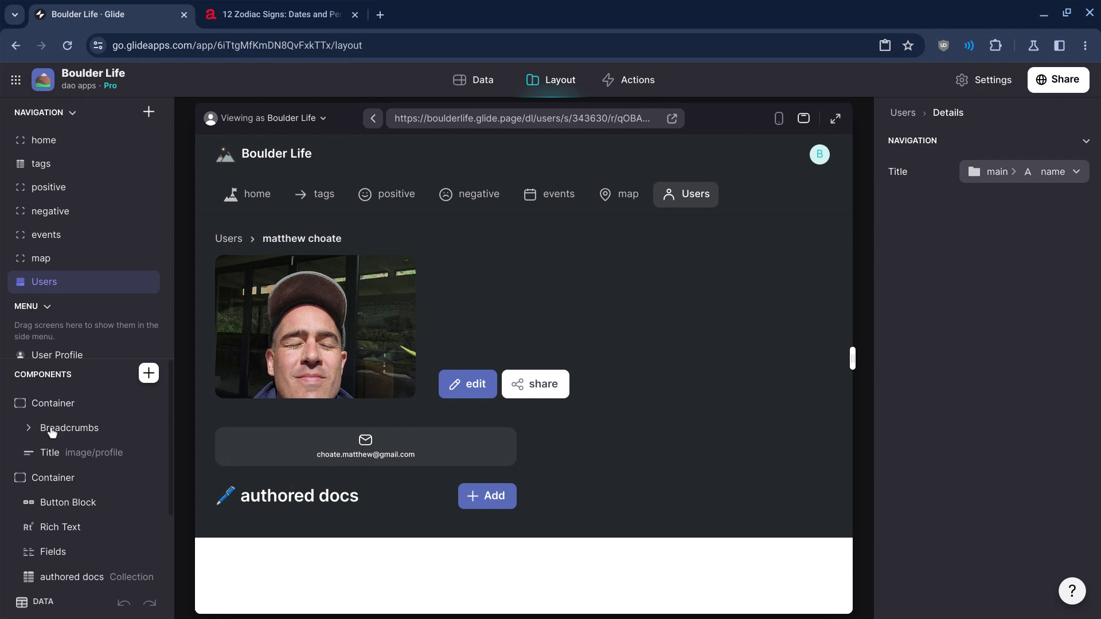
pyautogui.scroll(-2, 73, 483)
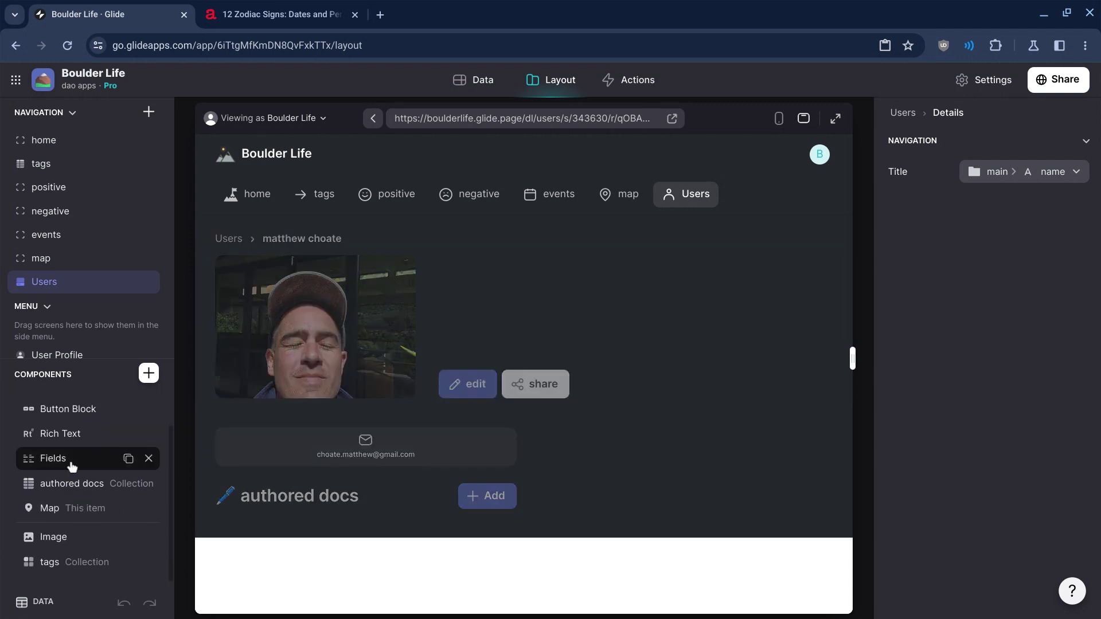
pyautogui.click(71, 462)
pyautogui.click(151, 374)
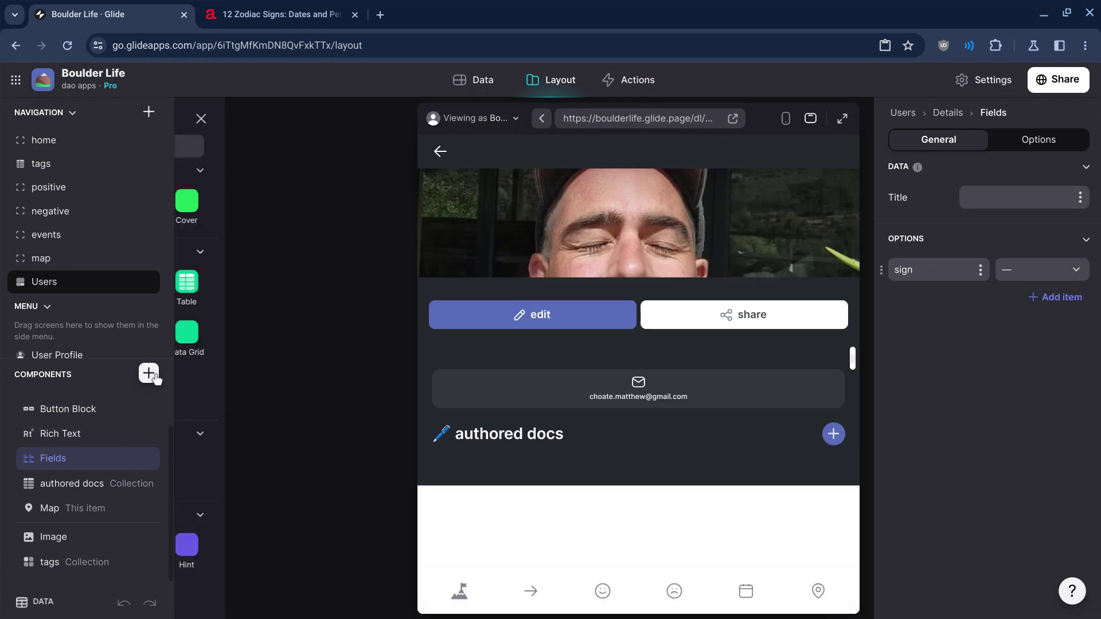
pyautogui.write('text')
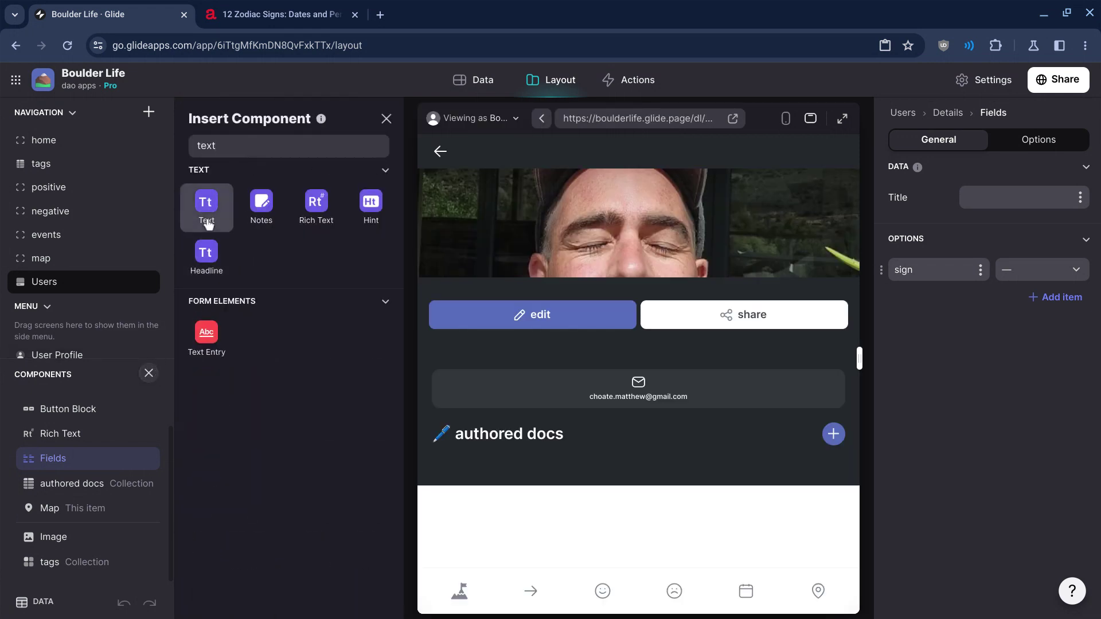
pyautogui.click(208, 224)
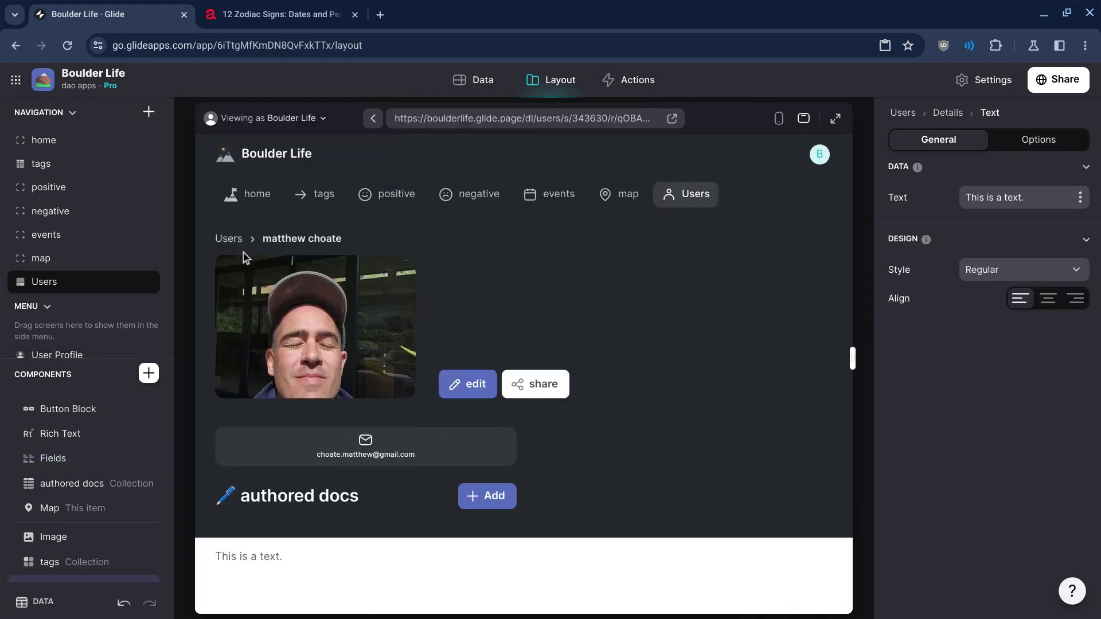
pyautogui.scroll(-1, 28, 439)
pyautogui.moveTo(81, 565); pyautogui.dragTo(95, 548)
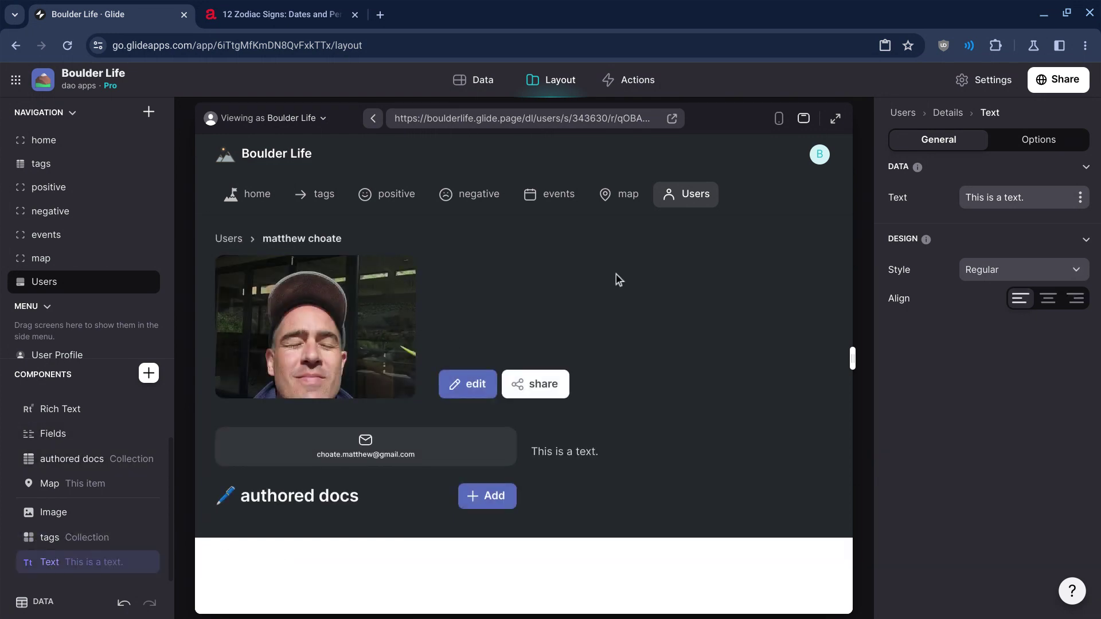
# - Bind the new Text component's text to the bio/string column
pyautogui.click(1079, 197)
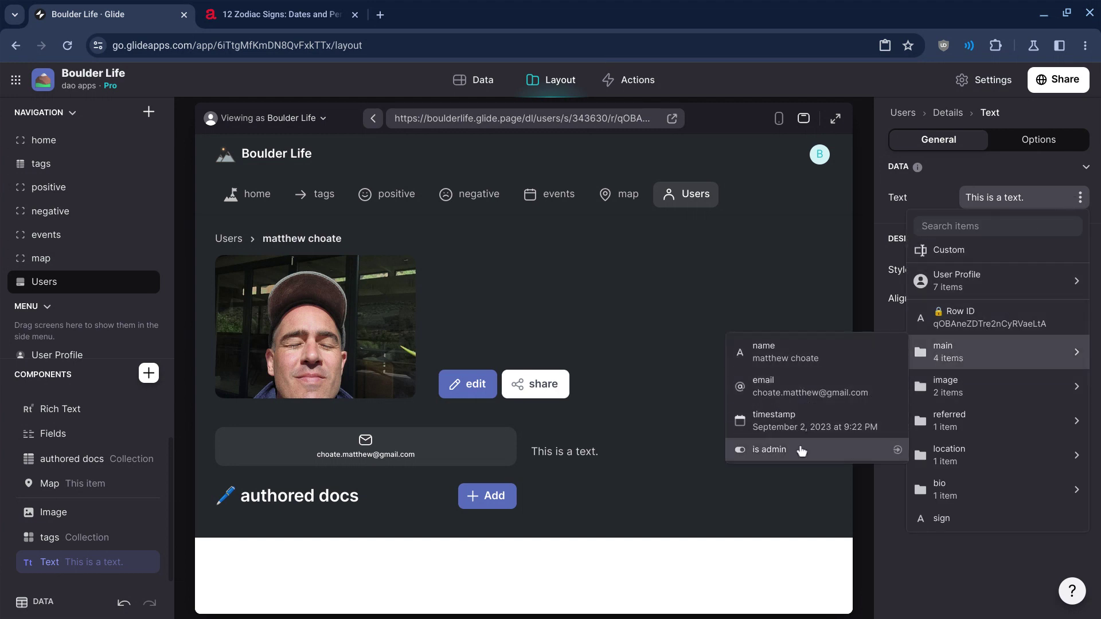
pyautogui.moveTo(946, 492)
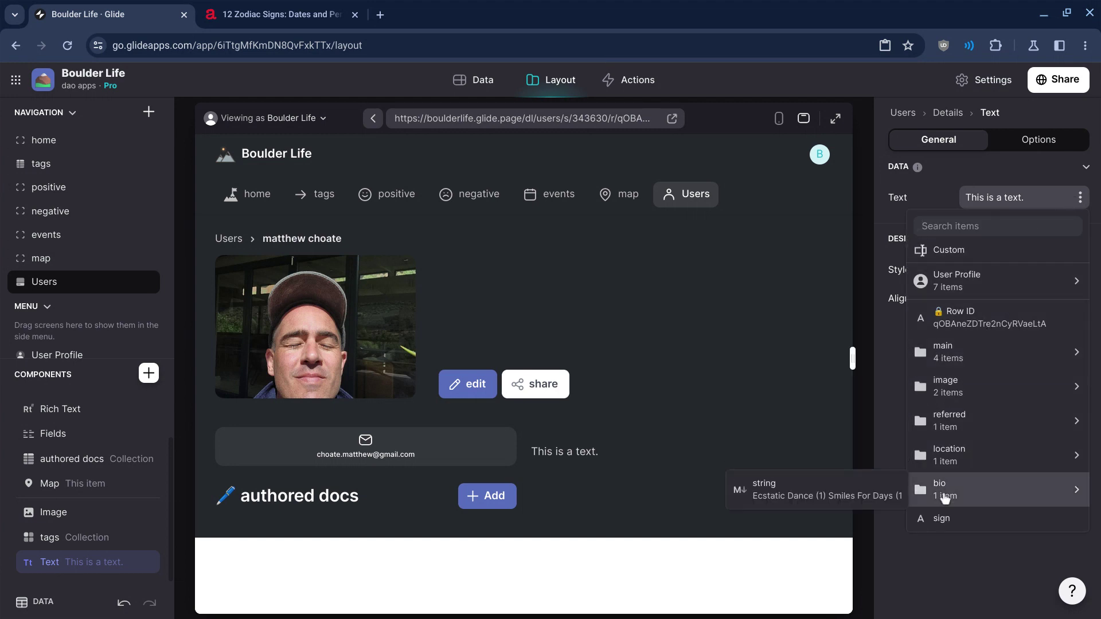
pyautogui.click(840, 499)
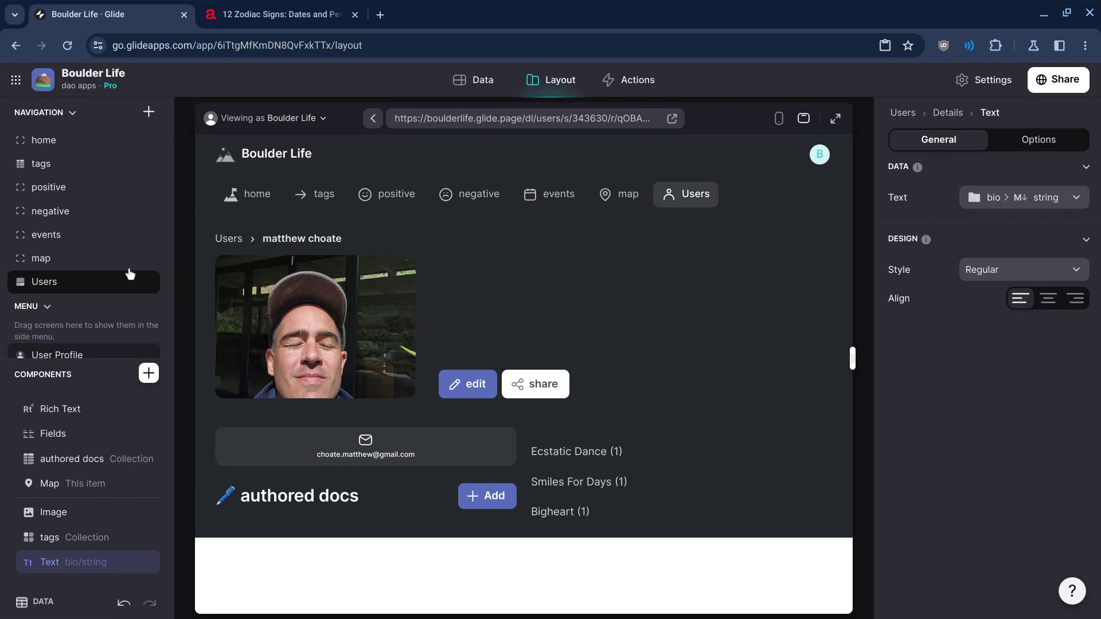
# - Open the profile's edit form in the preview and add a Choice component after the bio notes
pyautogui.click(67, 115)
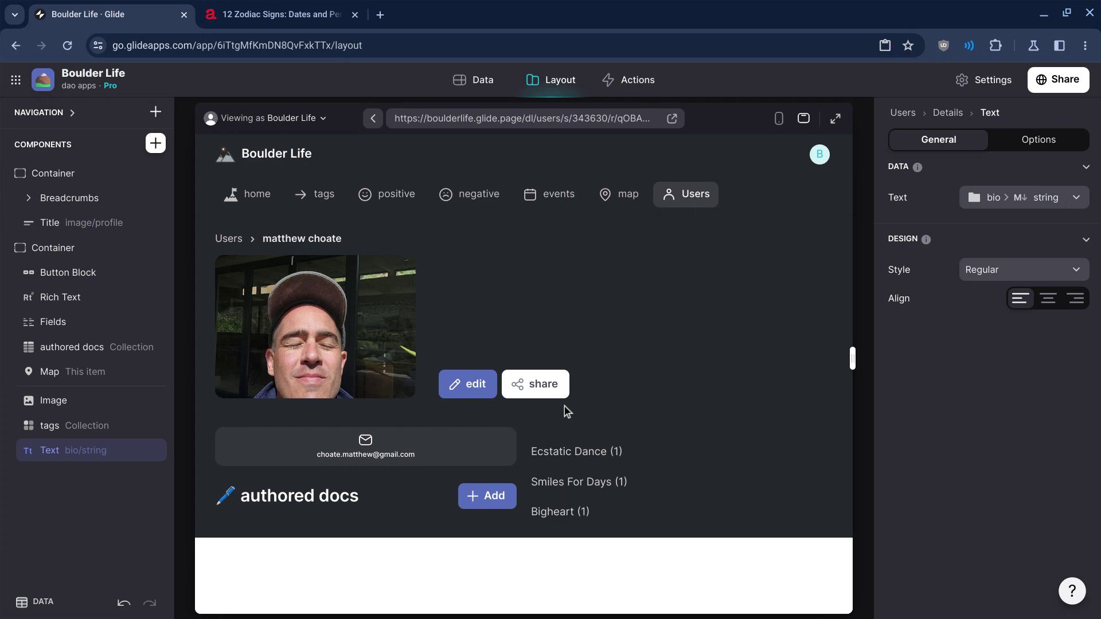
pyautogui.click(490, 384)
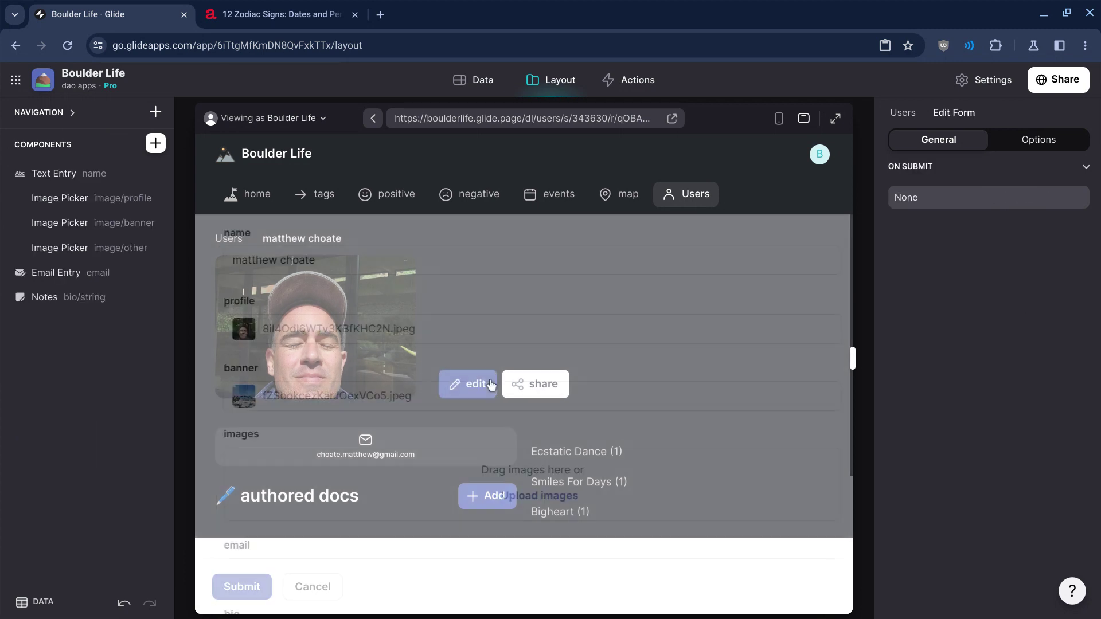
pyautogui.scroll(-5, 477, 382)
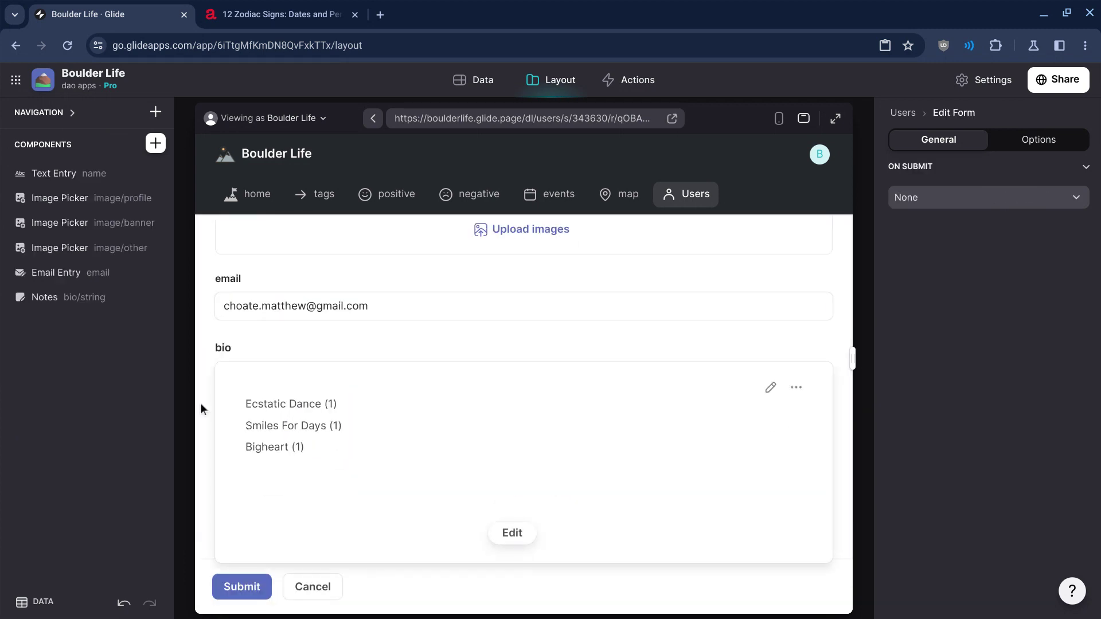
pyautogui.click(156, 143)
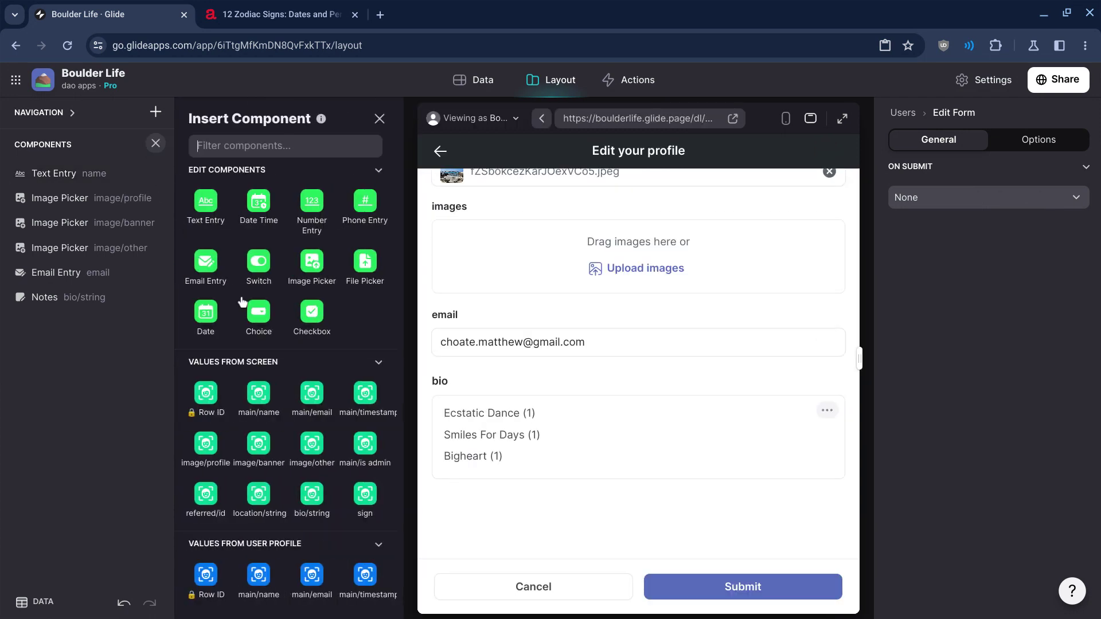
pyautogui.click(257, 309)
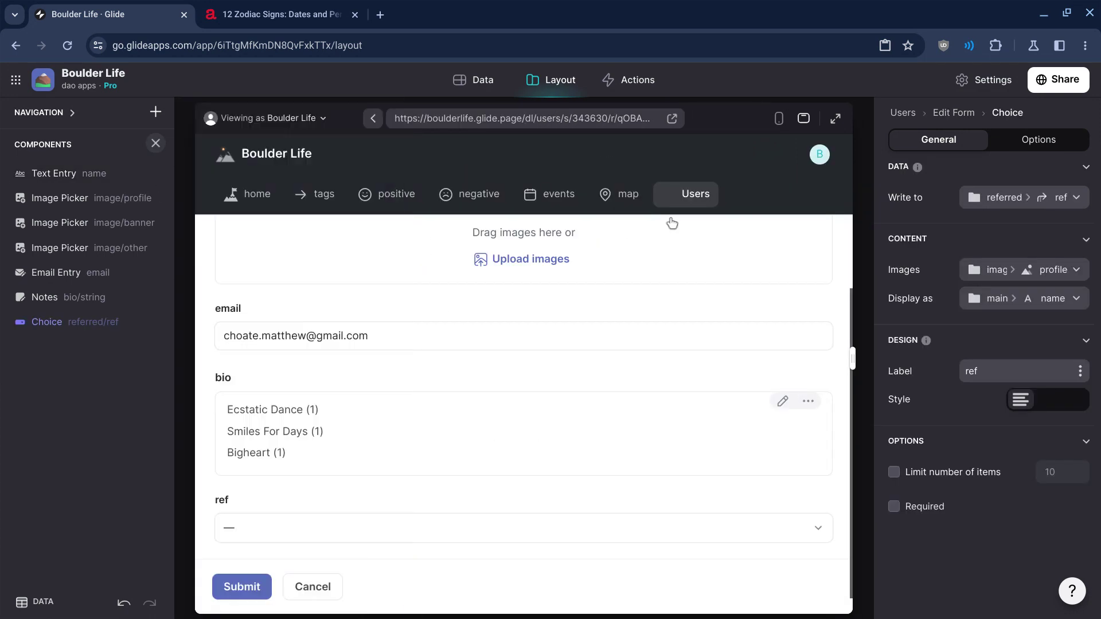
# - Make the Choice component write to the sign column, using the choices table as source and signs as values
pyautogui.click(1026, 197)
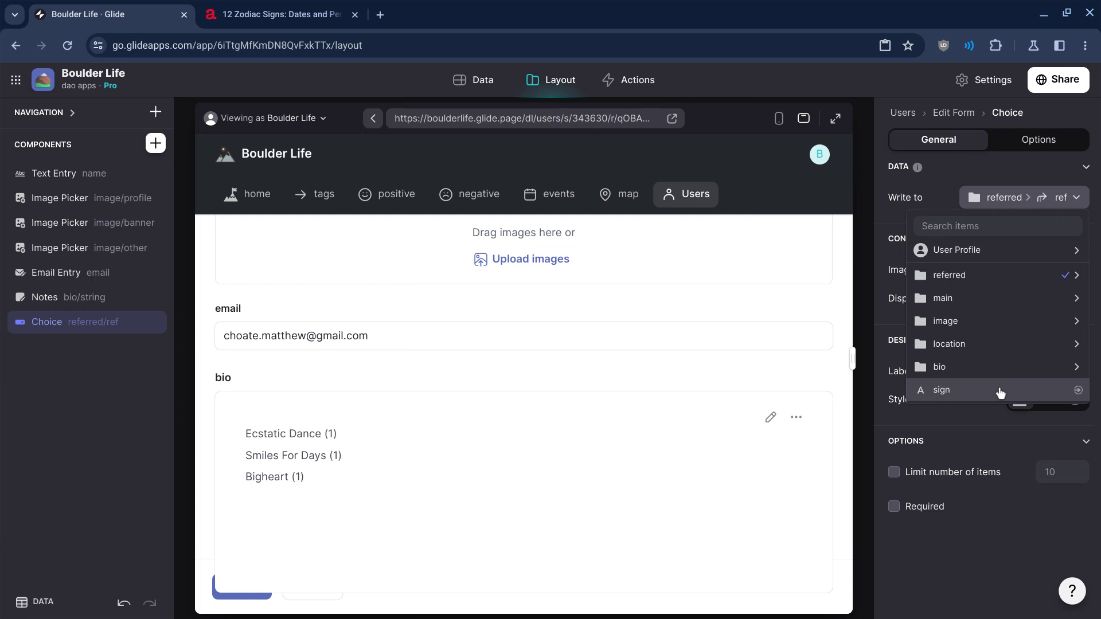
pyautogui.click(1001, 392)
pyautogui.click(1032, 270)
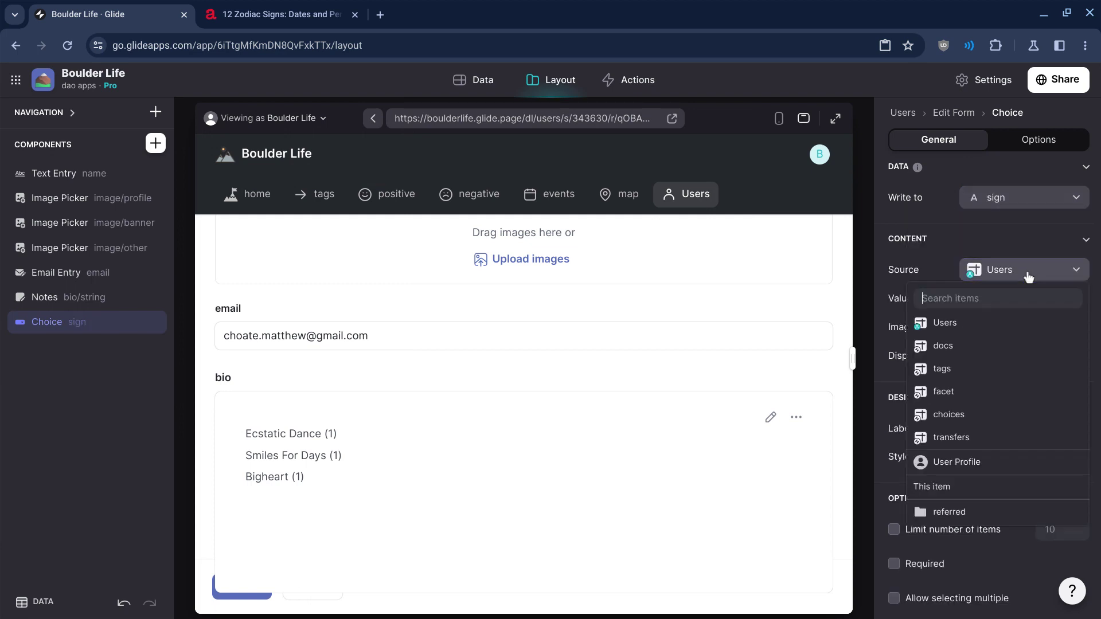
pyautogui.click(991, 415)
pyautogui.click(996, 299)
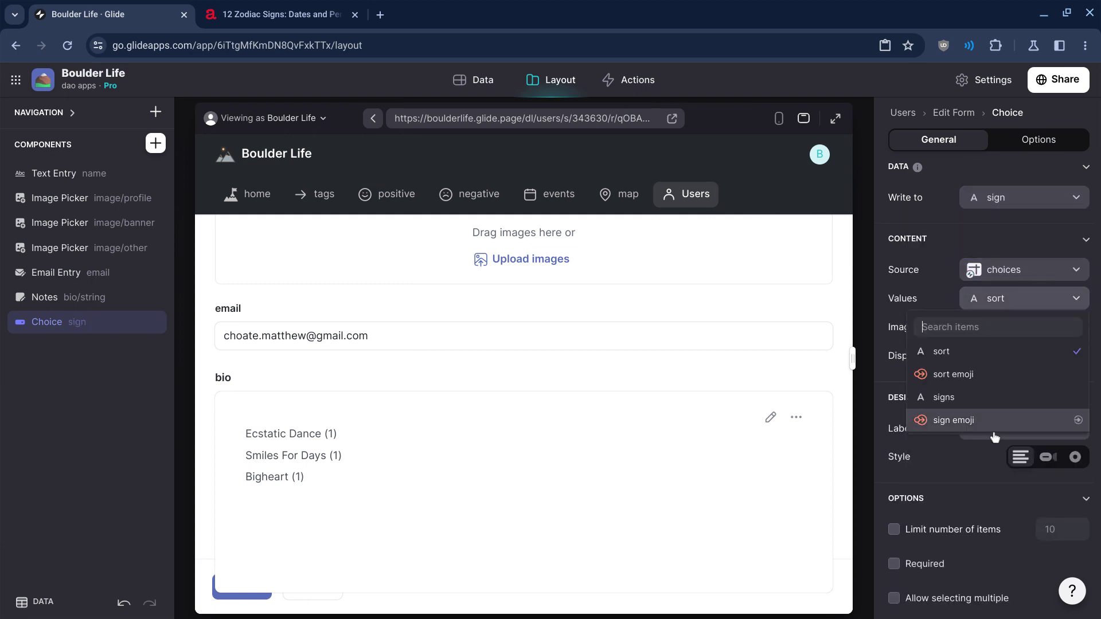
pyautogui.click(986, 404)
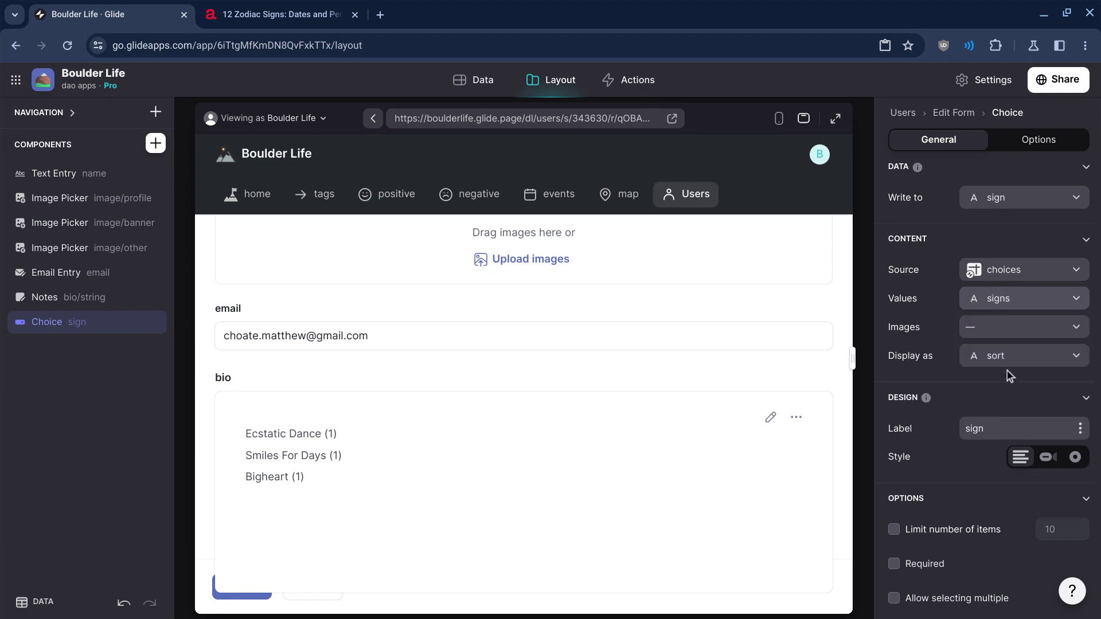
# - Set the Choice component's images to sign emoji, its display column to signs and its style to chips
pyautogui.click(999, 330)
pyautogui.click(975, 472)
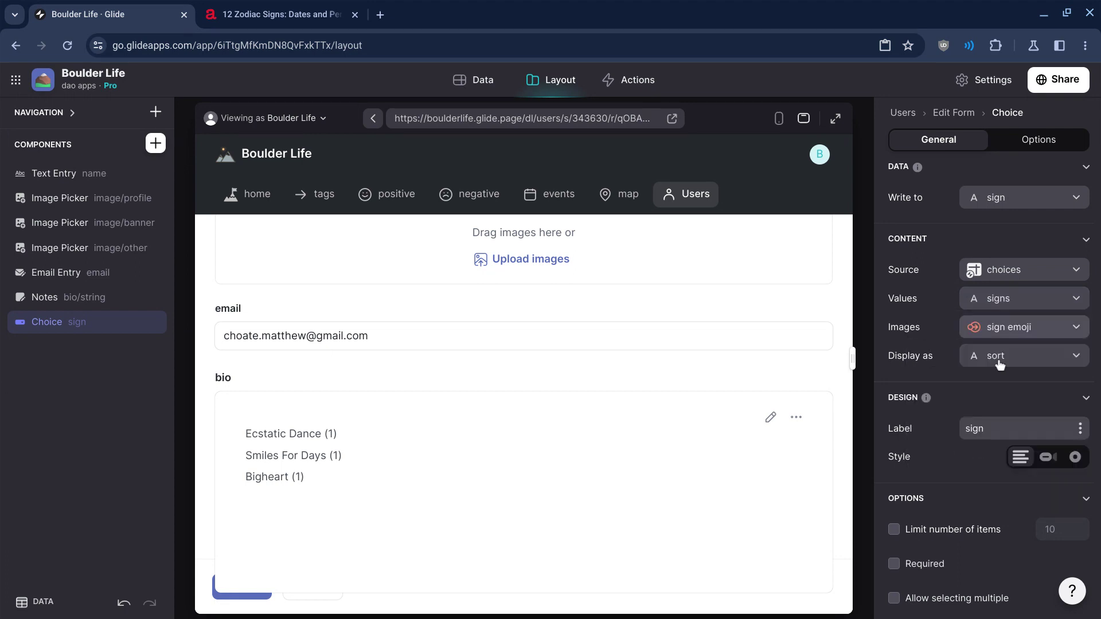
pyautogui.click(993, 366)
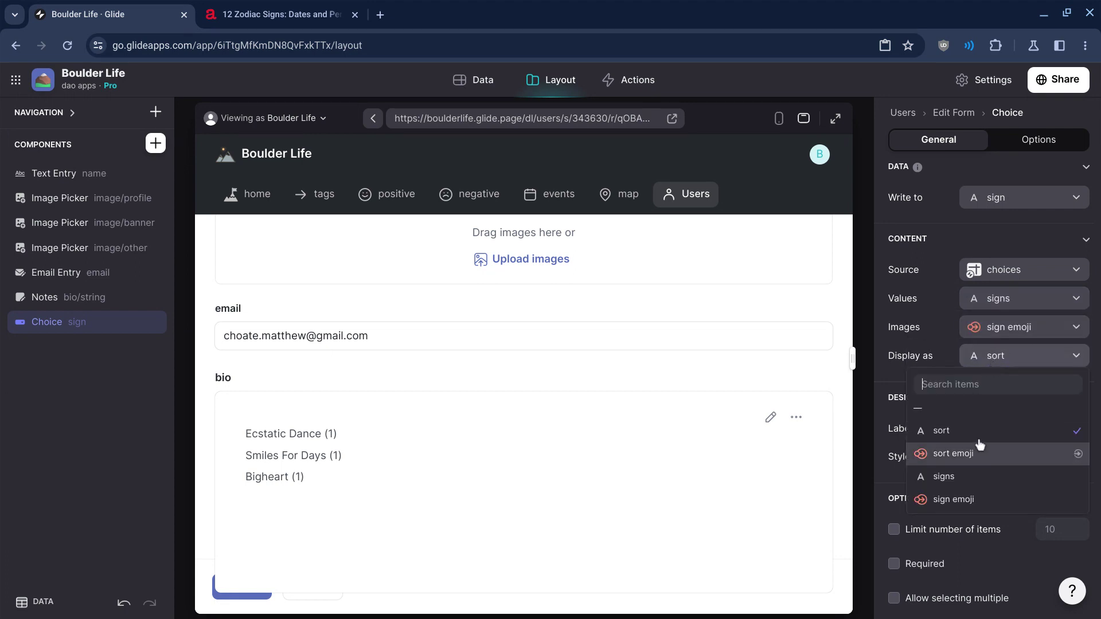
pyautogui.click(978, 479)
pyautogui.click(1048, 458)
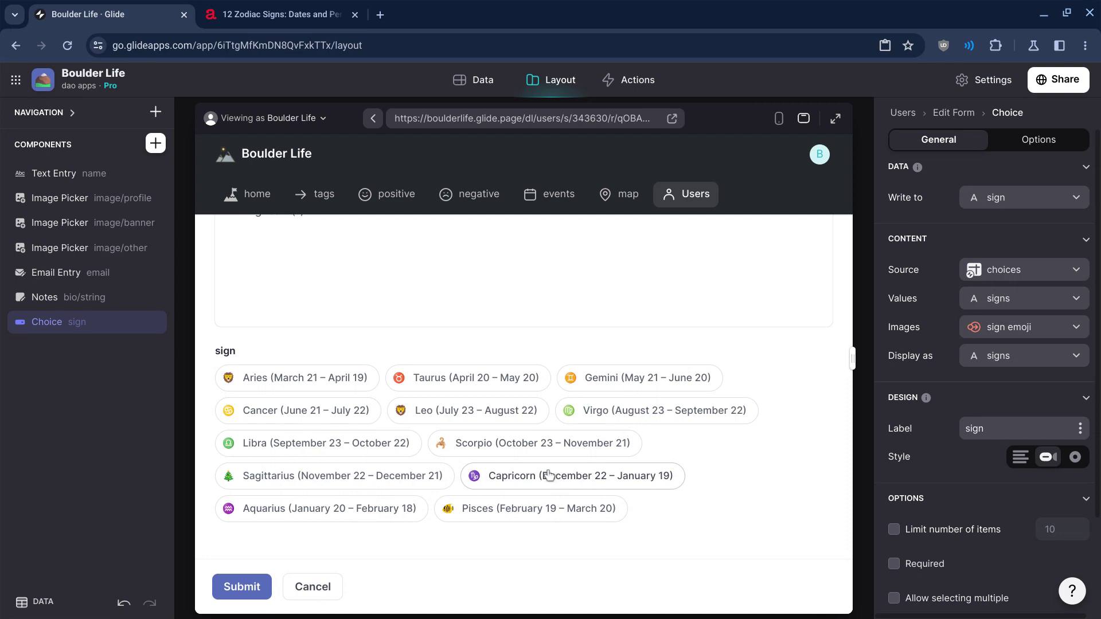
# - Check the member's zodiac sign on the ONE|Boulder profile page, select Virgo (August 23 – September 22) in the edit form and submit it
pyautogui.hotkey('alt', 'Tab')
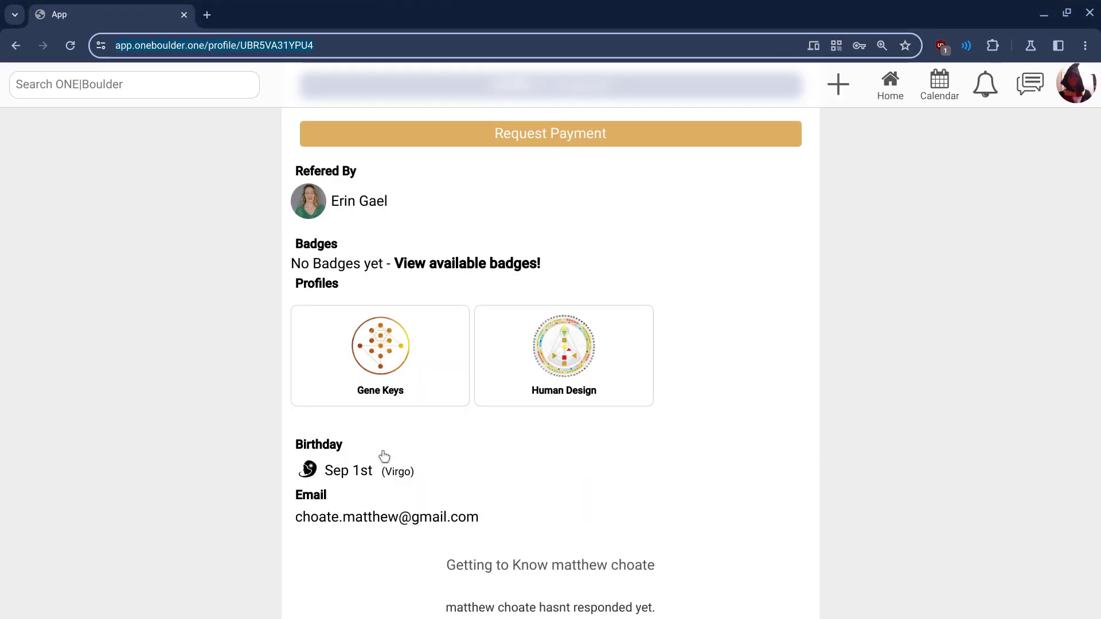
pyautogui.hotkey('alt', 'Tab')
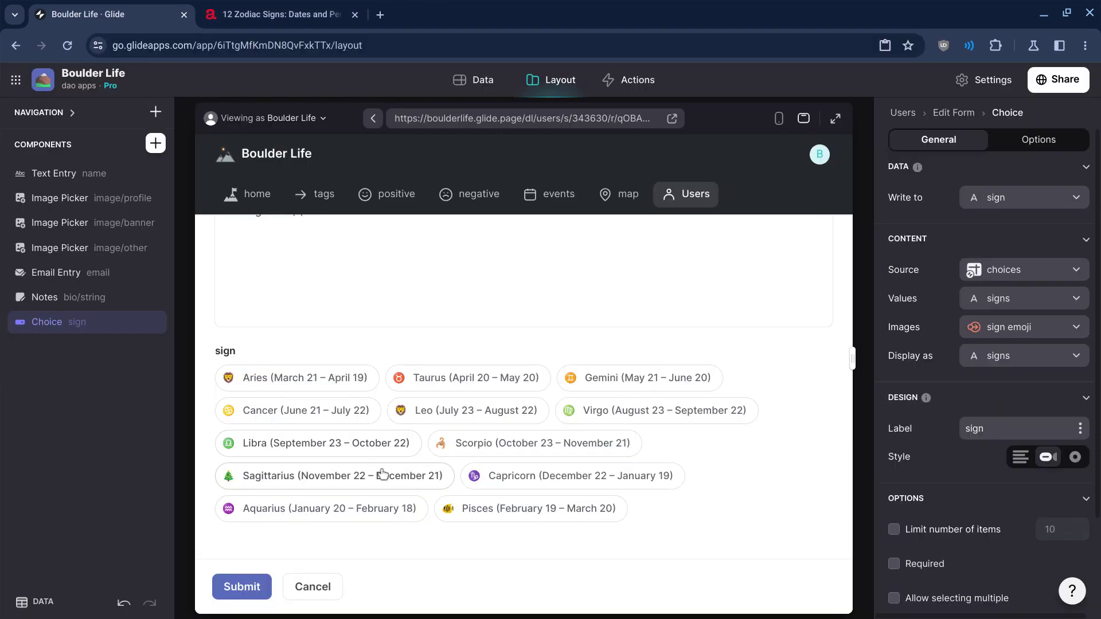
pyautogui.click(601, 413)
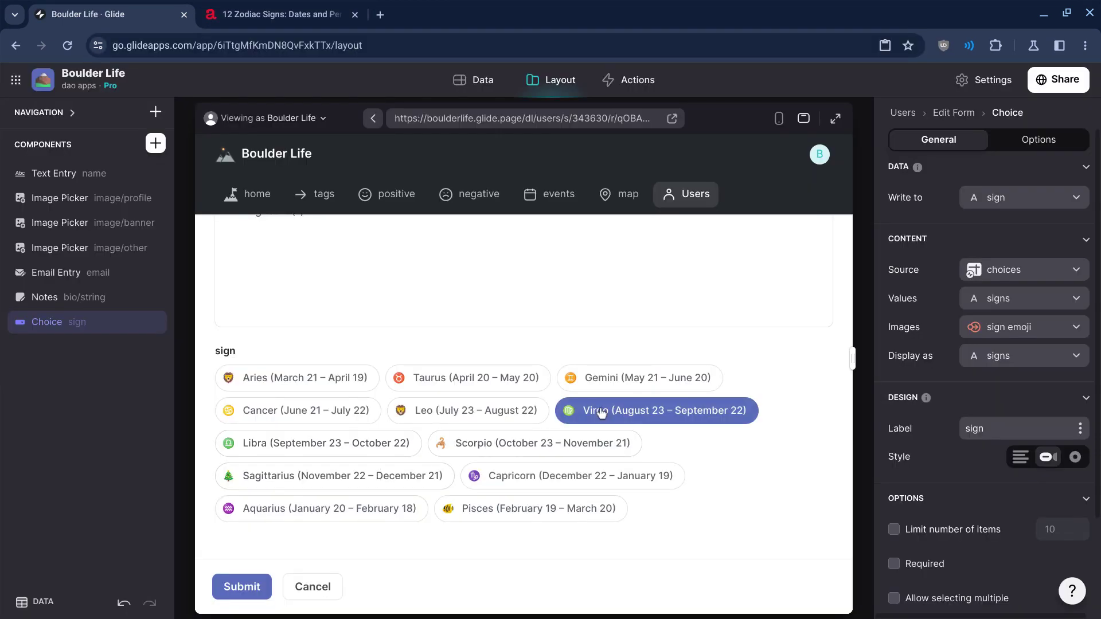
pyautogui.click(240, 586)
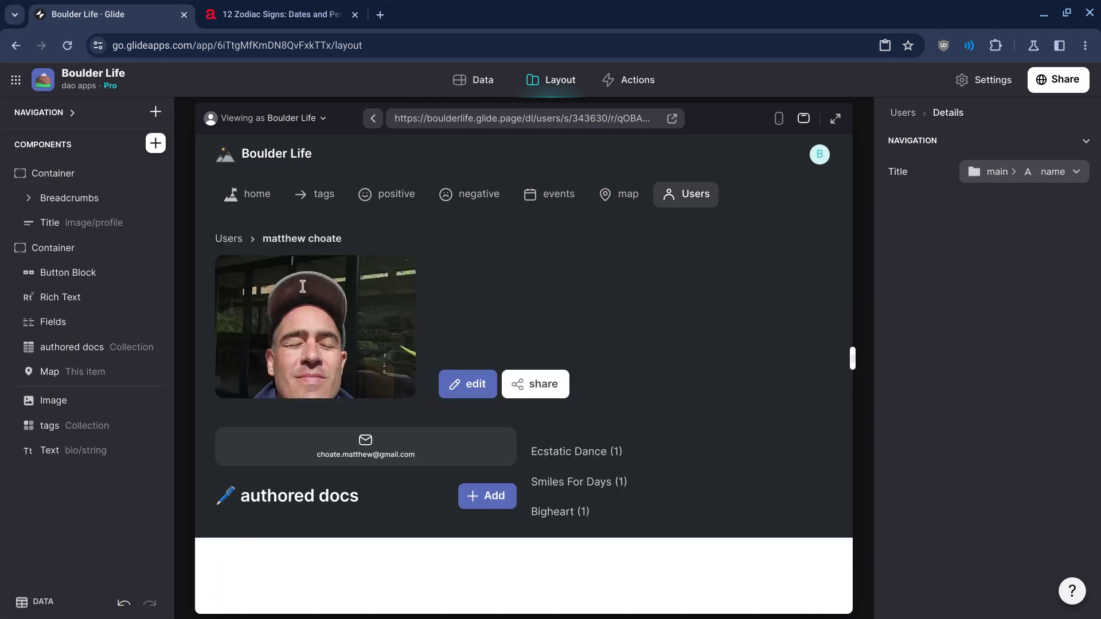
# - Bind the sign item of the Fields component on the details screen to the sign column
pyautogui.click(54, 320)
pyautogui.click(1075, 273)
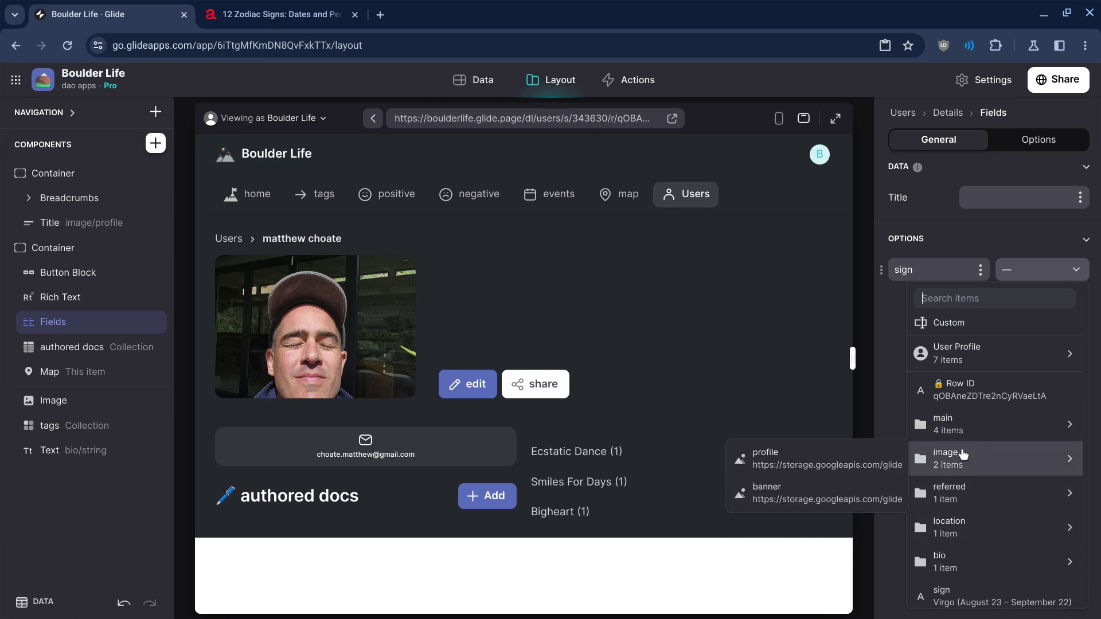
pyautogui.moveTo(974, 568)
pyautogui.click(971, 593)
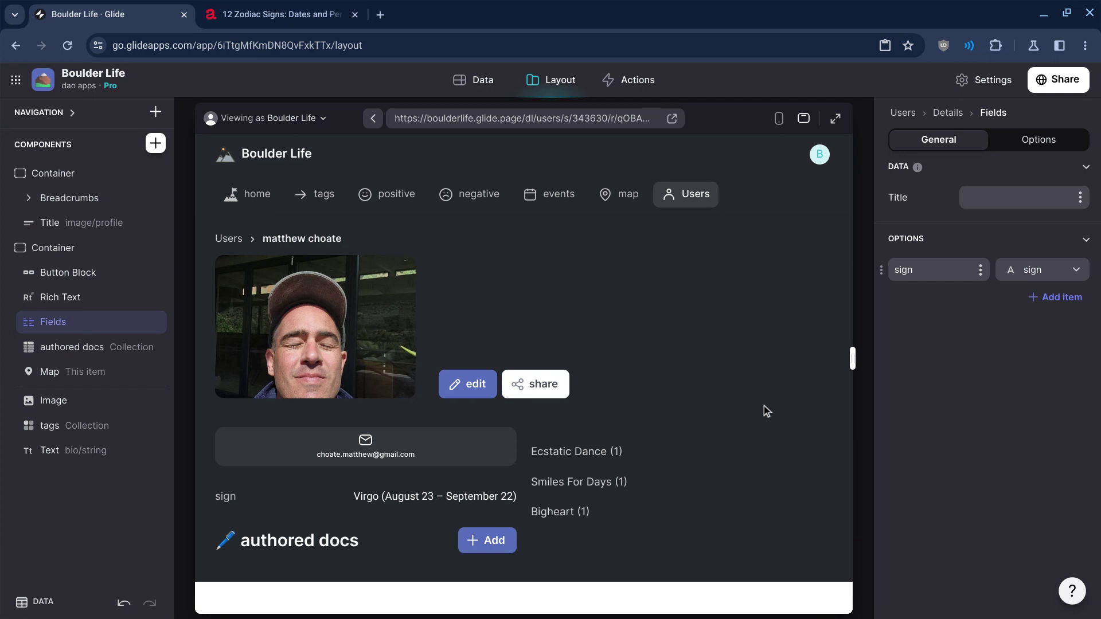
# - Rename the Users table's sign column to main/sign and move it directly before the is admin column
pyautogui.click(465, 81)
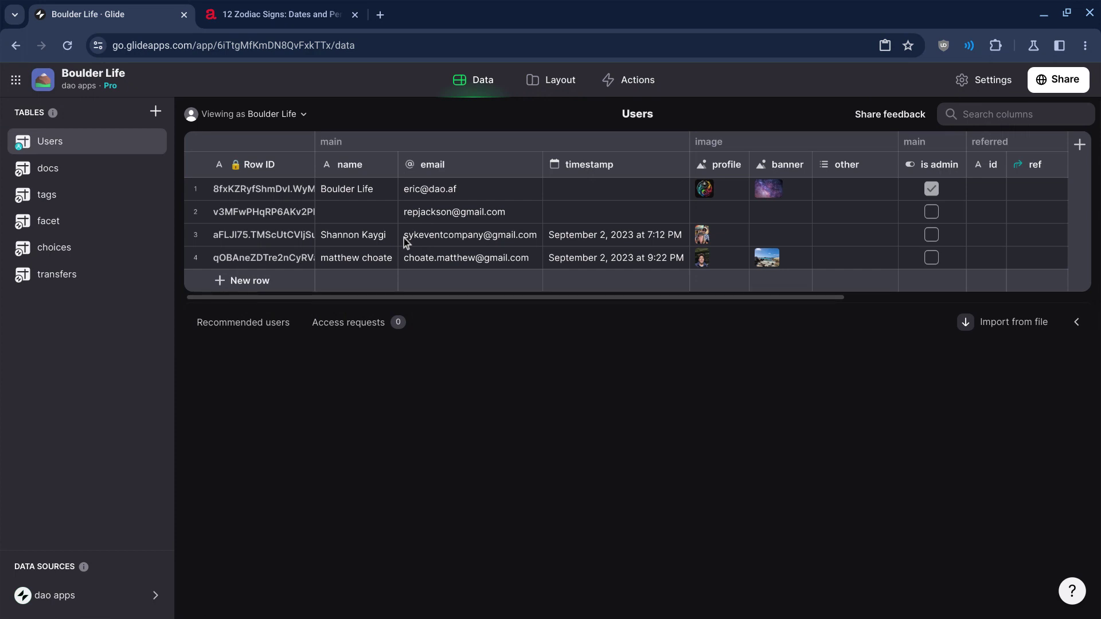
pyautogui.hscroll(6, 405, 241)
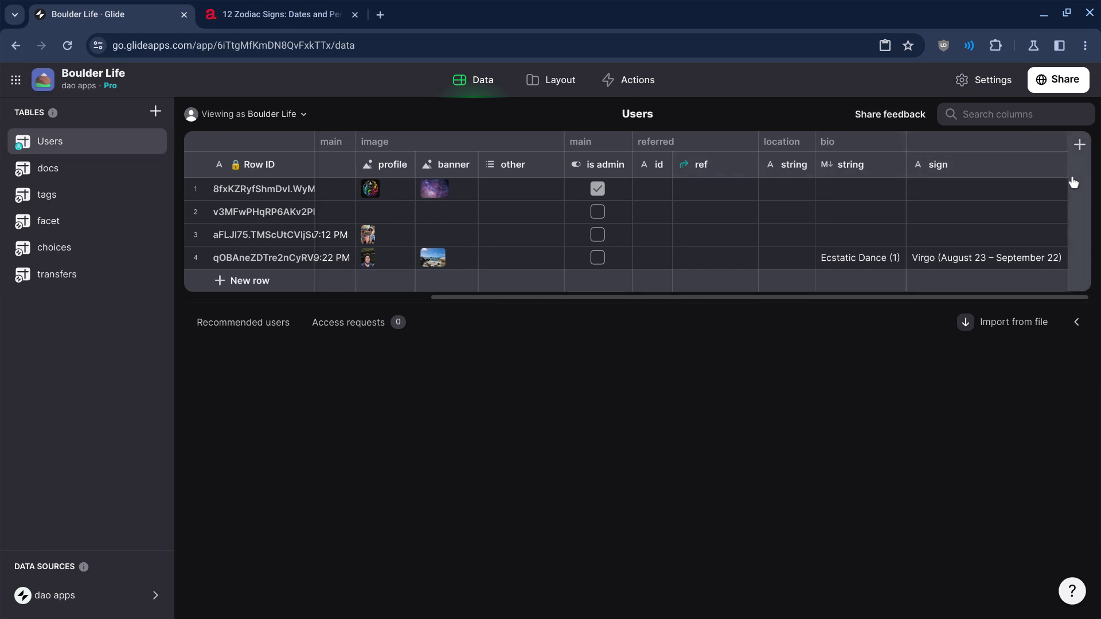
pyautogui.click(1014, 168)
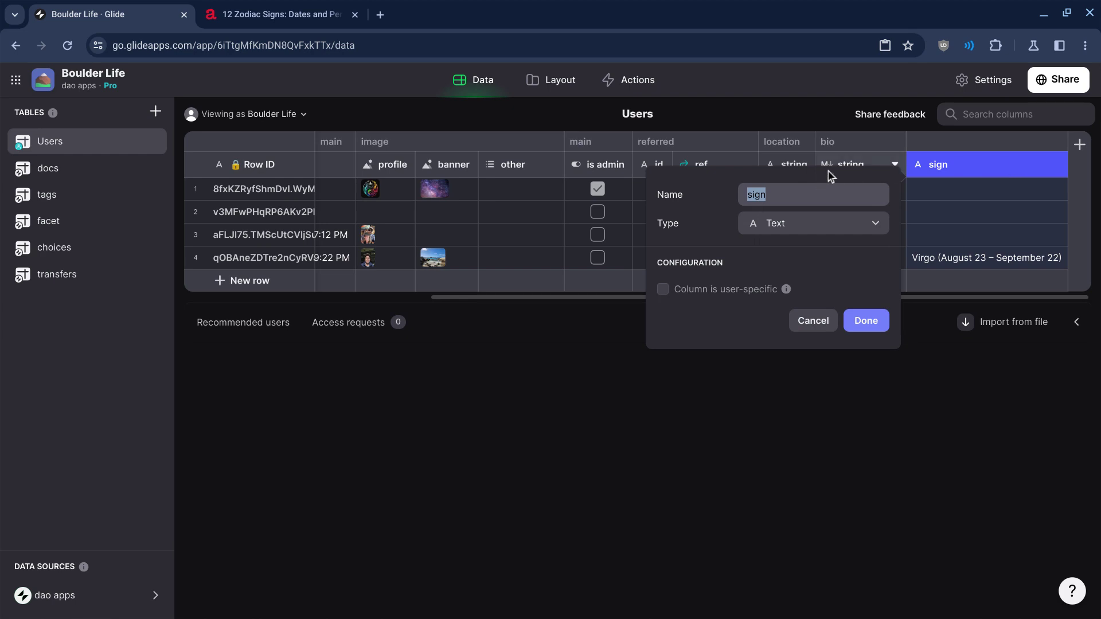
pyautogui.press('Home')
pyautogui.write('main/')
pyautogui.click(870, 321)
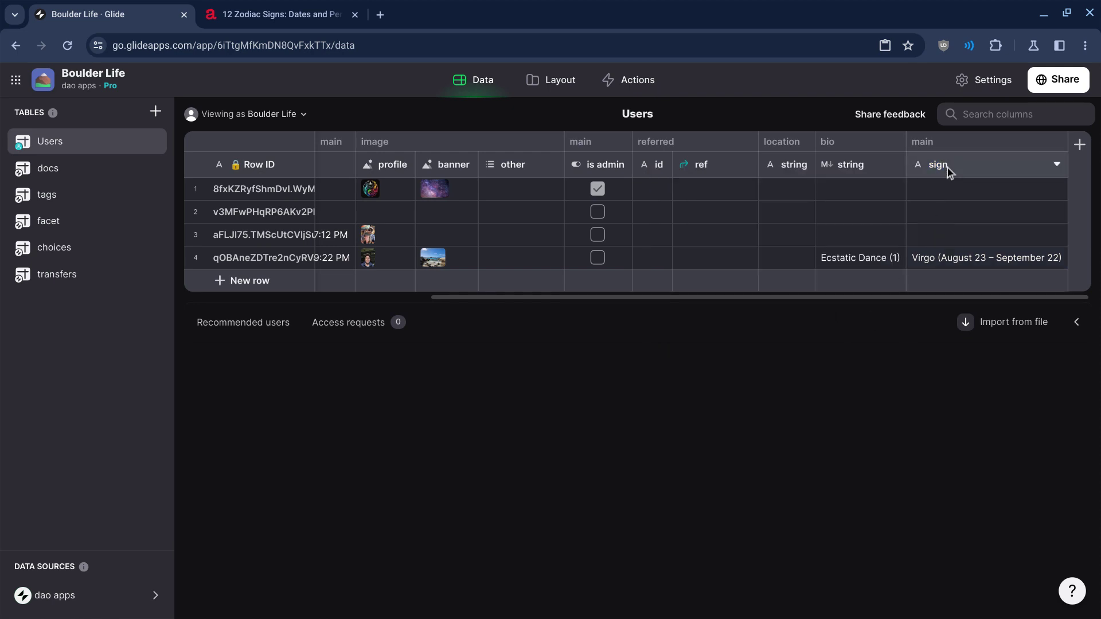
pyautogui.moveTo(948, 167); pyautogui.dragTo(571, 167)
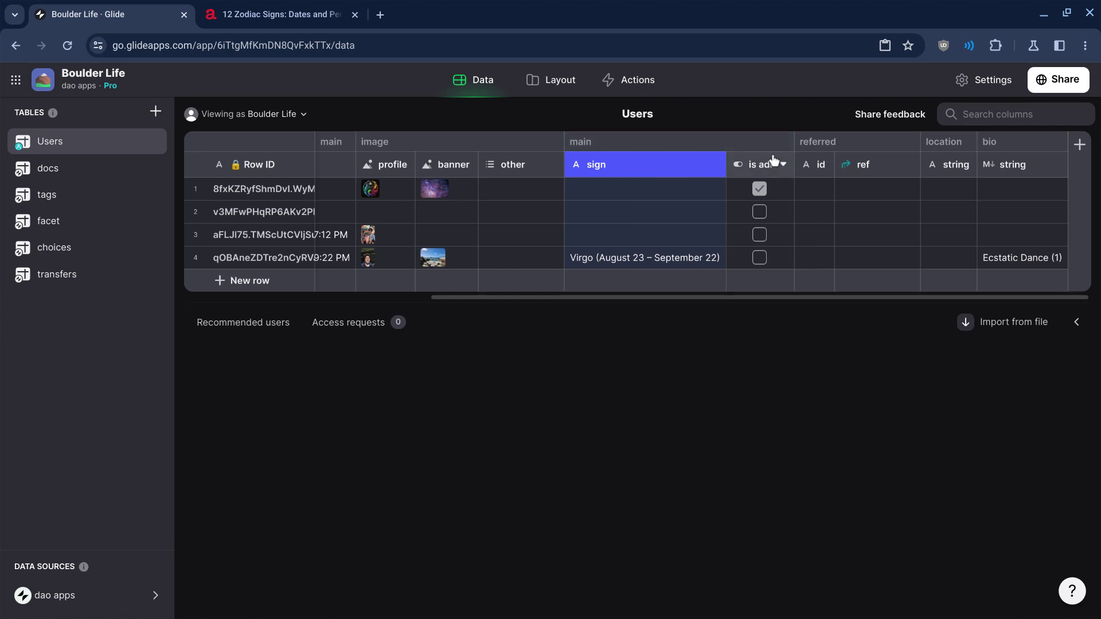
# - Duplicate the Users table's sign column as a URL column named main/link, and close the zodiac dates browser tab
pyautogui.click(715, 166)
pyautogui.click(683, 216)
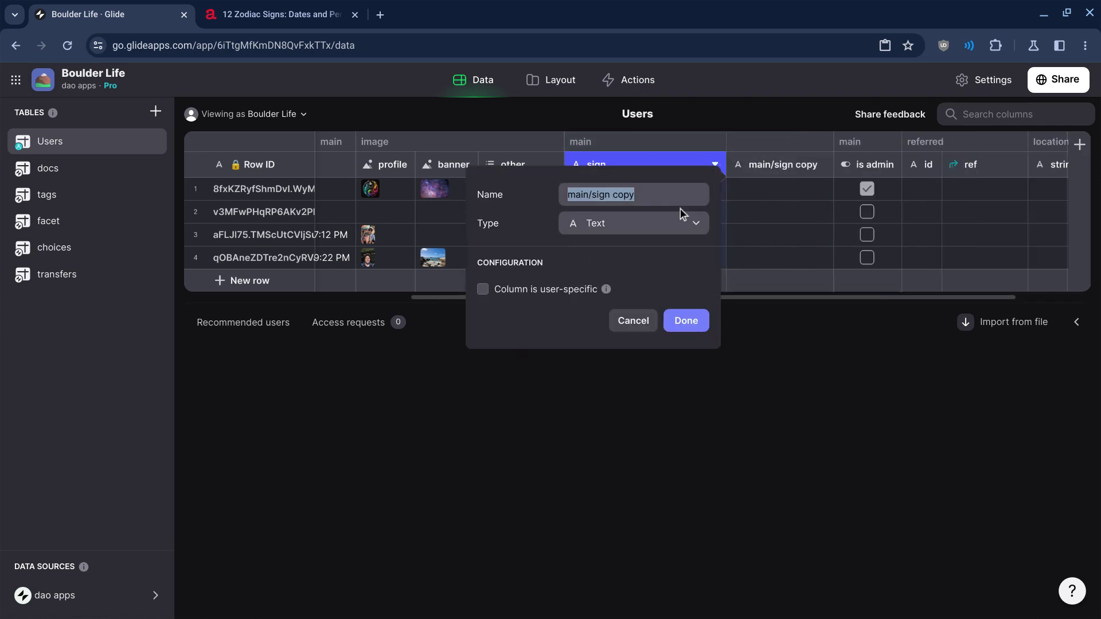
pyautogui.press('End')
pyautogui.hotkey('ctrl', 'BackSpace')
pyautogui.hotkey('ctrl', 'BackSpace')
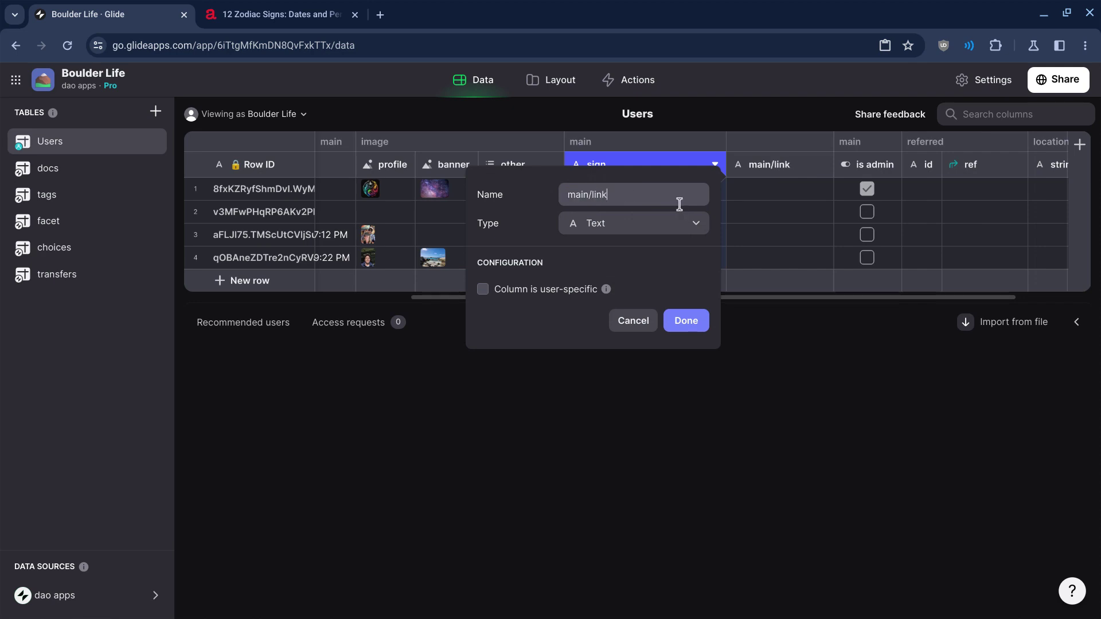
pyautogui.click(671, 223)
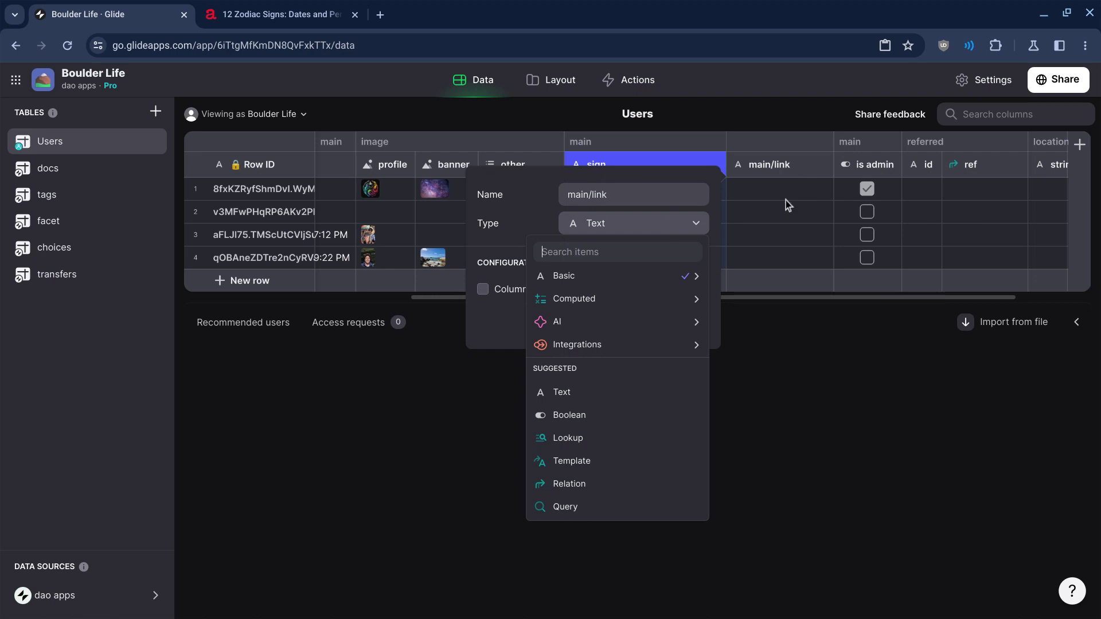
pyautogui.moveTo(670, 278)
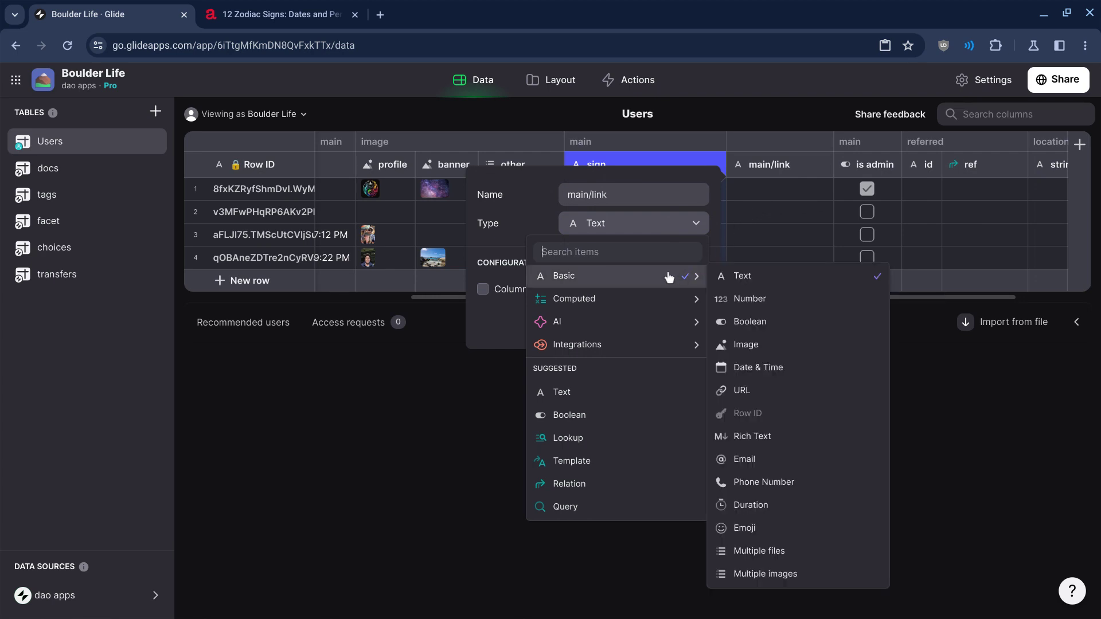
pyautogui.click(762, 391)
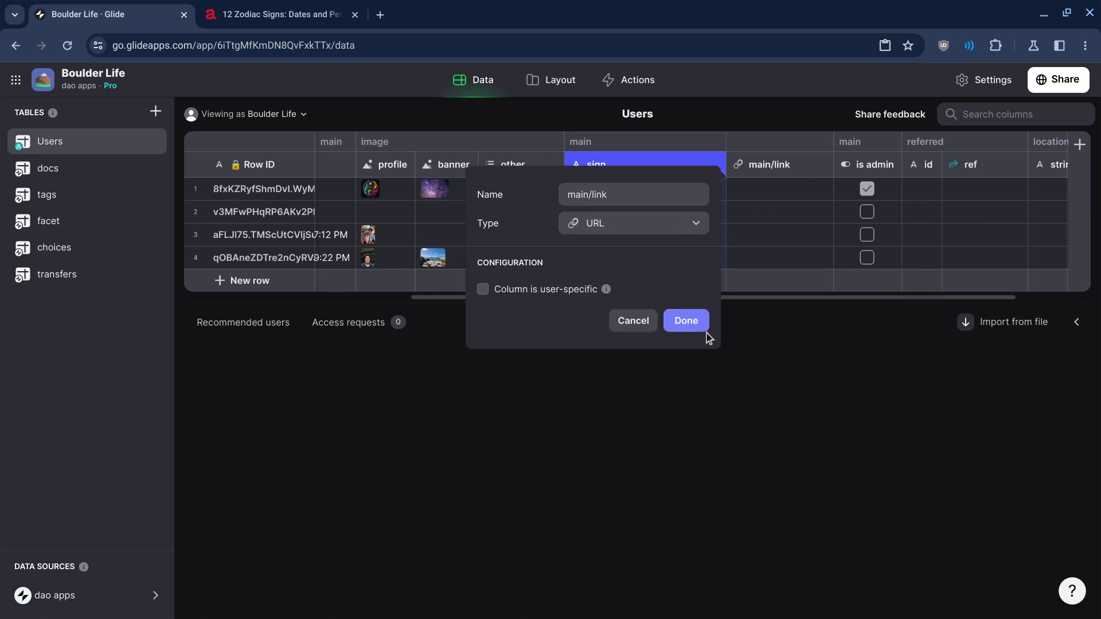
pyautogui.click(686, 321)
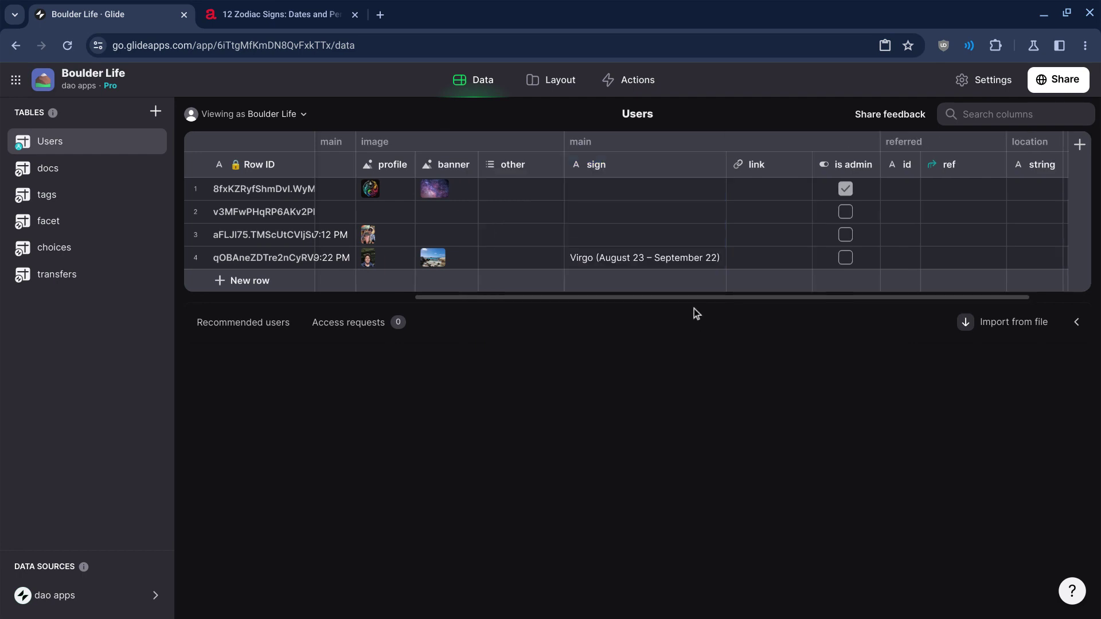
pyautogui.middleClick(313, 4)
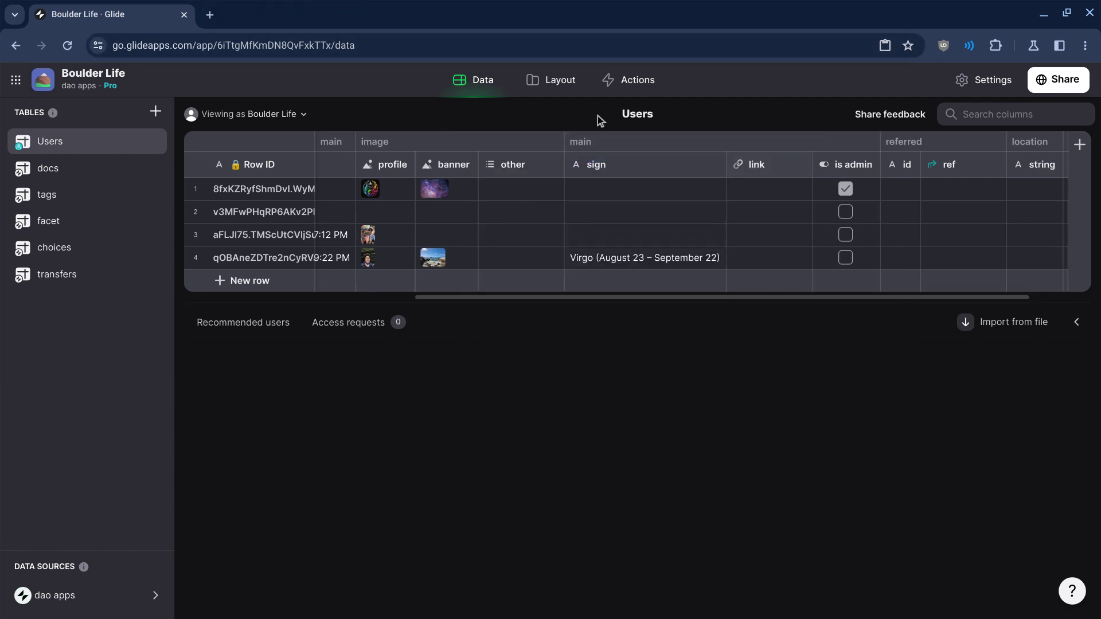
# - Add a Text Entry component to the user profile's edit form and bind it to the main/link column
pyautogui.click(546, 80)
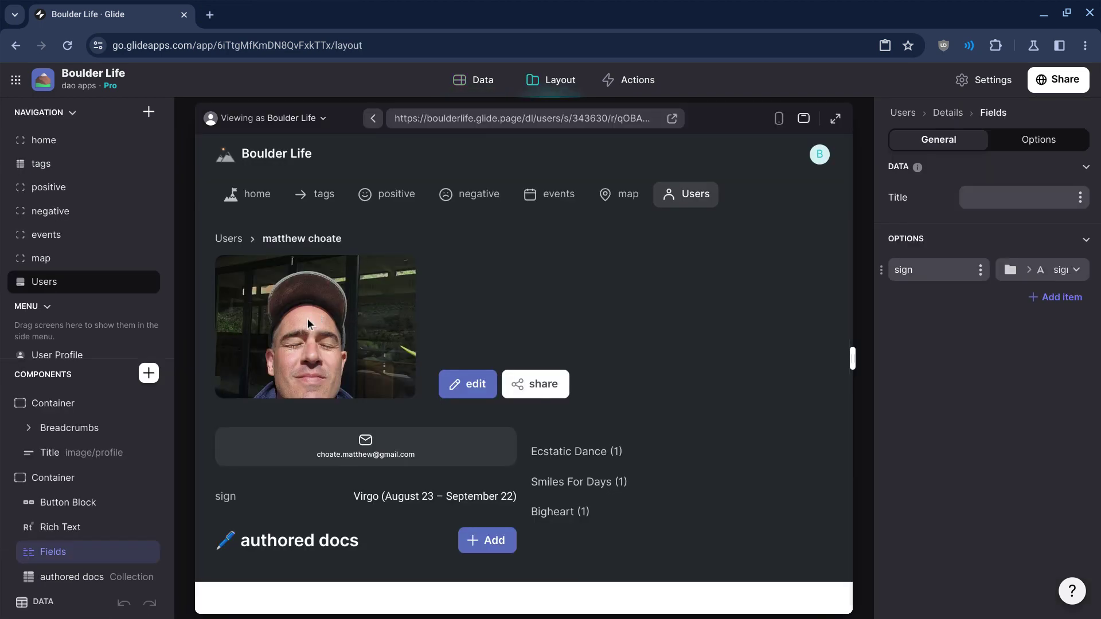
pyautogui.click(469, 384)
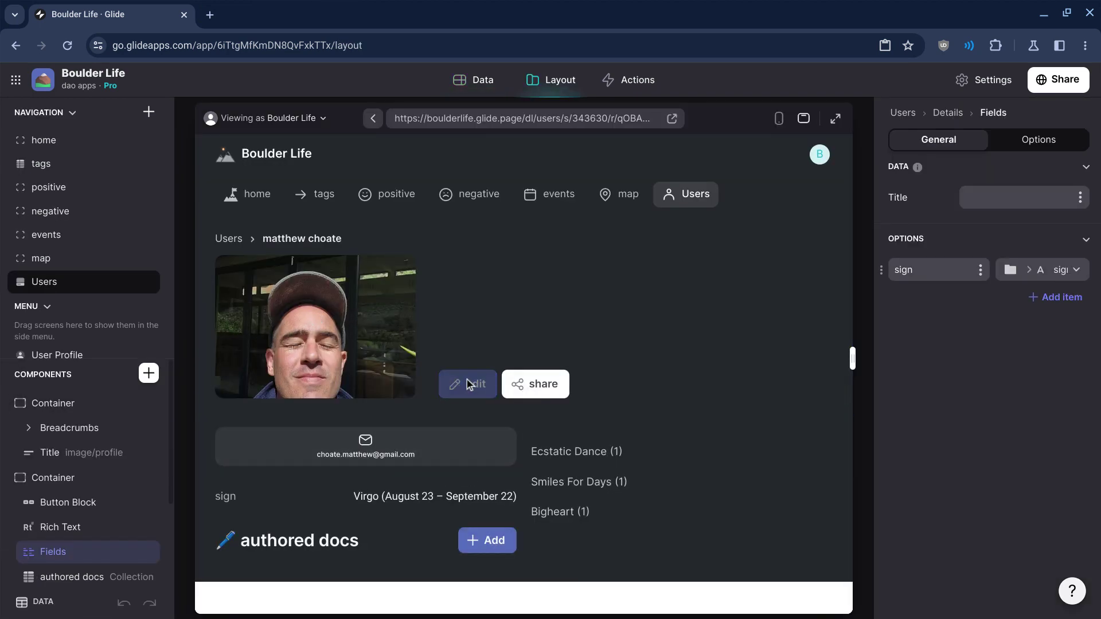
pyautogui.scroll(-10, 445, 379)
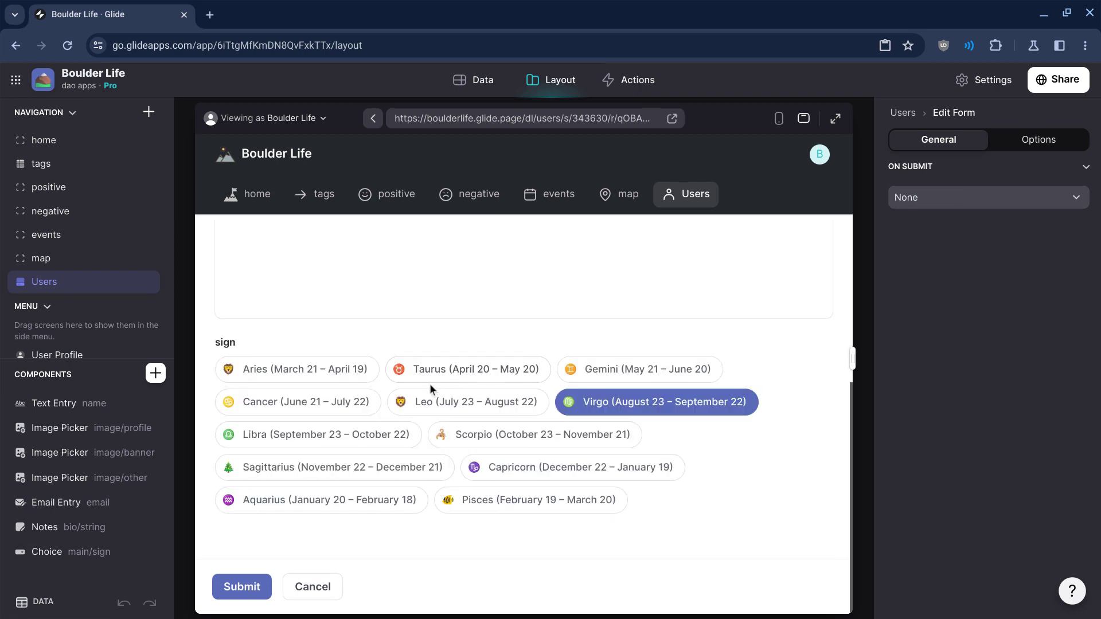
pyautogui.click(156, 373)
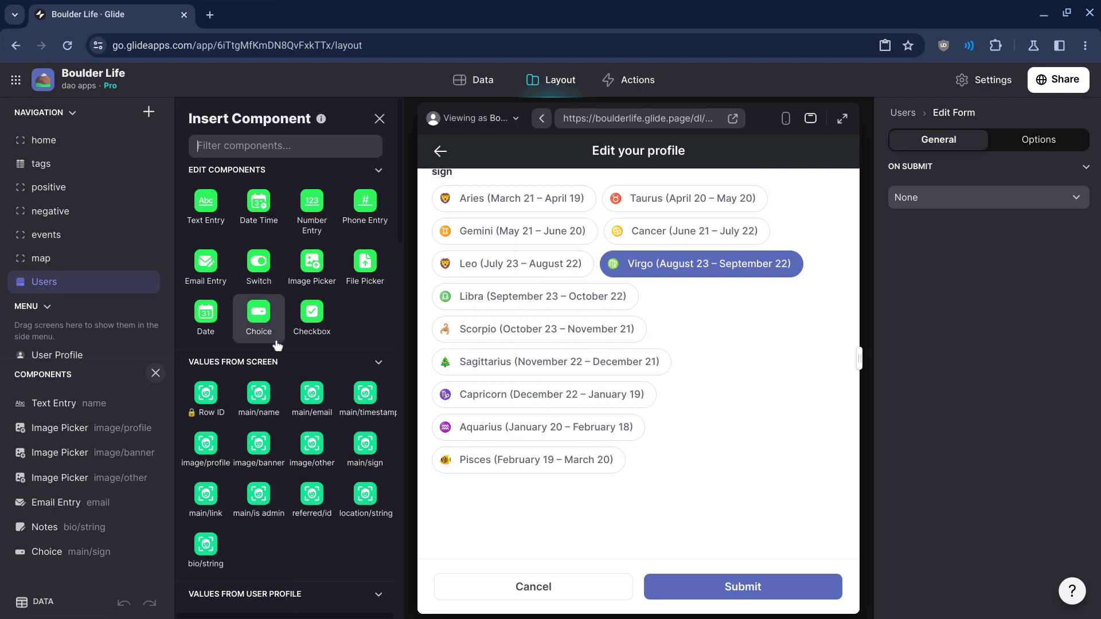
pyautogui.click(215, 227)
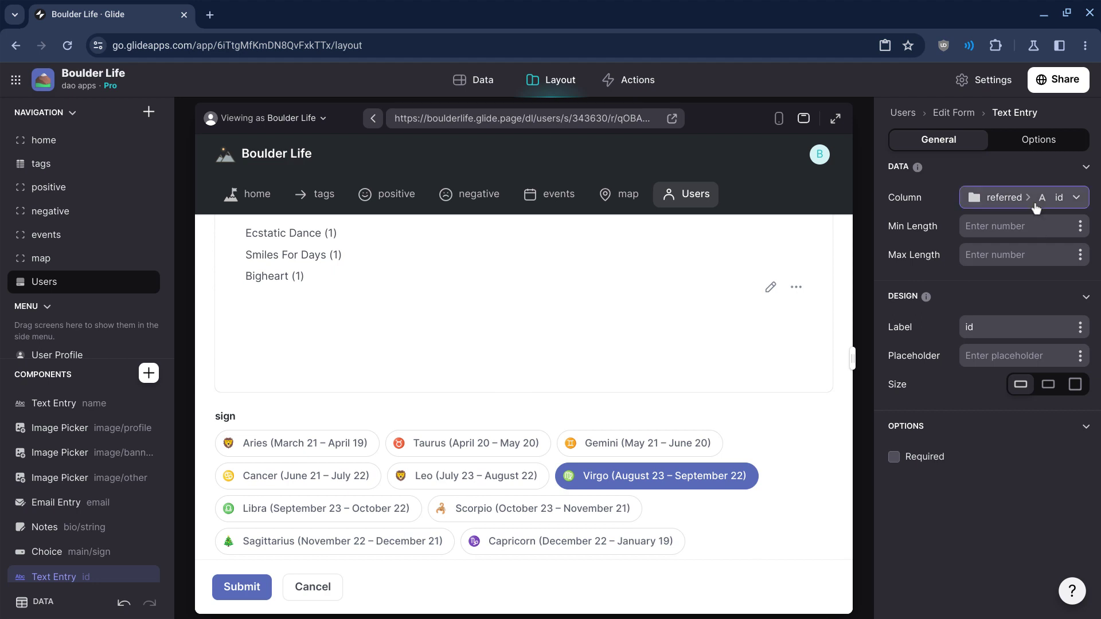
pyautogui.click(1036, 208)
pyautogui.moveTo(944, 306)
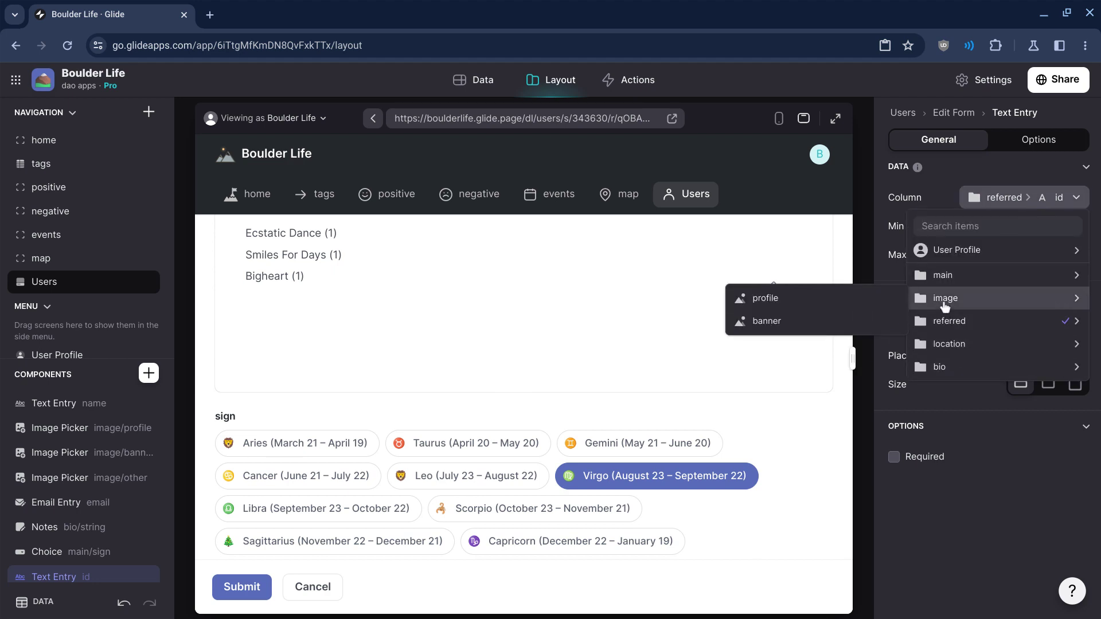
pyautogui.moveTo(930, 279)
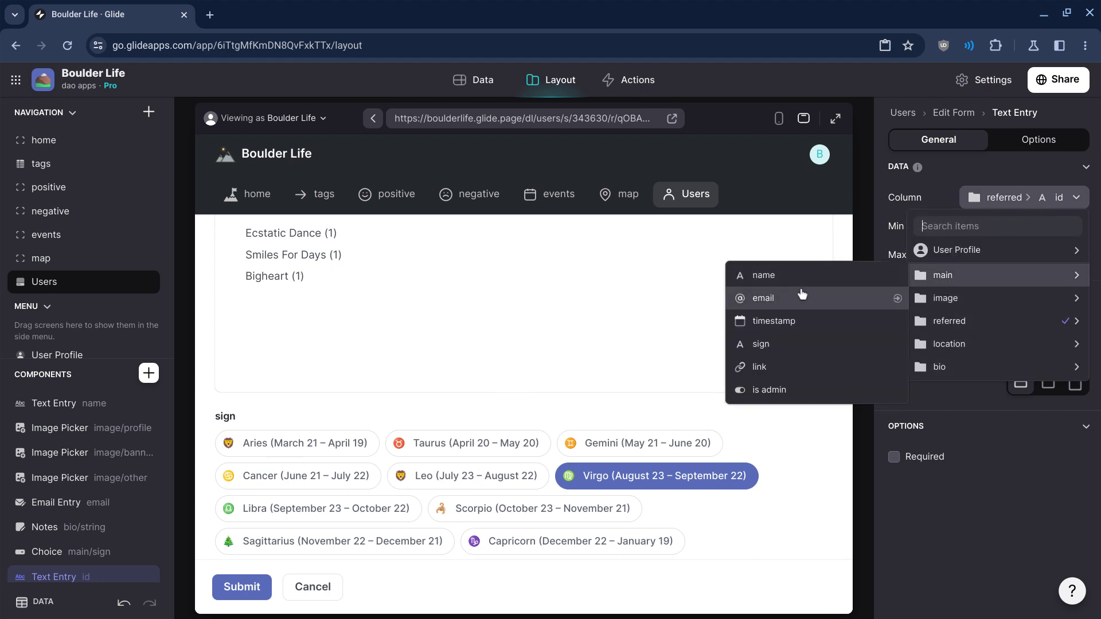
pyautogui.click(780, 367)
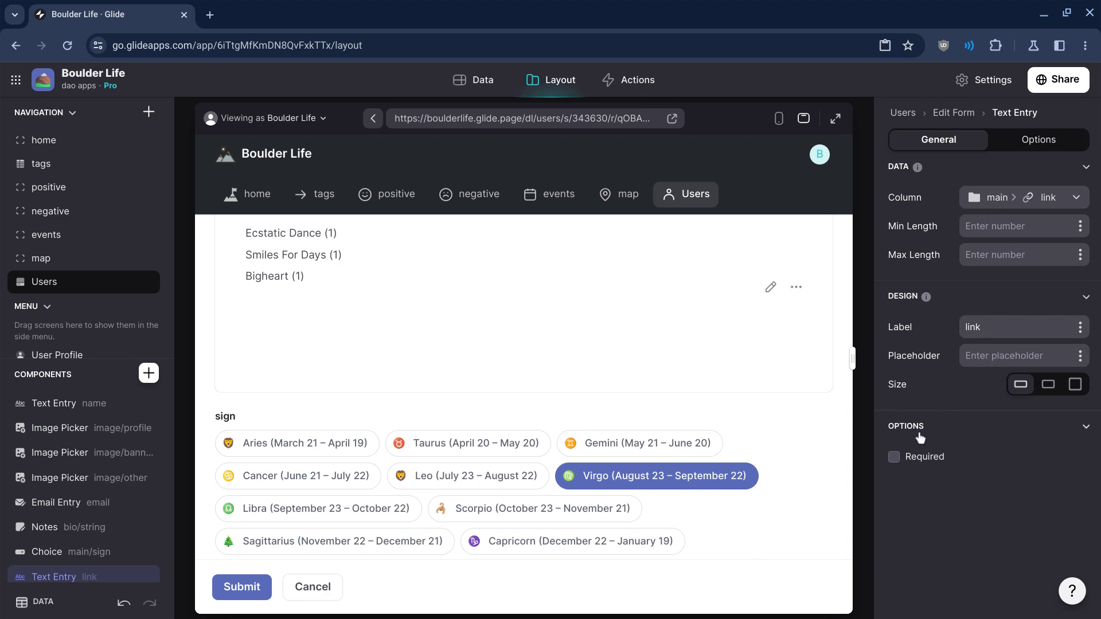
# - Copy the member's ONE|Boulder profile address, paste it into the edit form's link field and submit the form
pyautogui.scroll(-3, 531, 367)
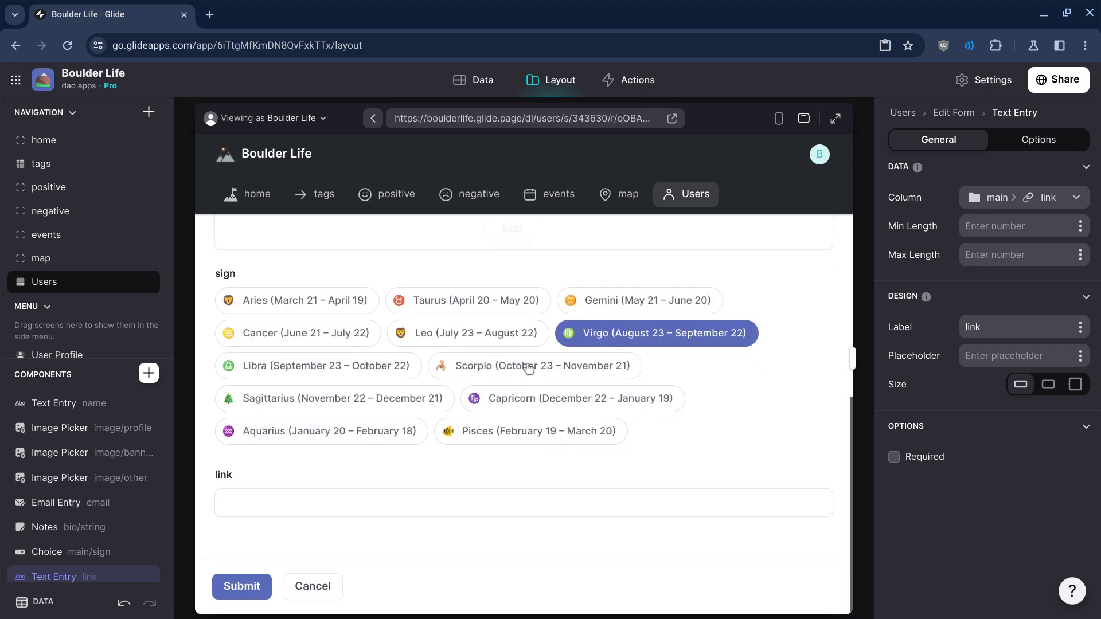
pyautogui.hotkey('alt', 'Tab')
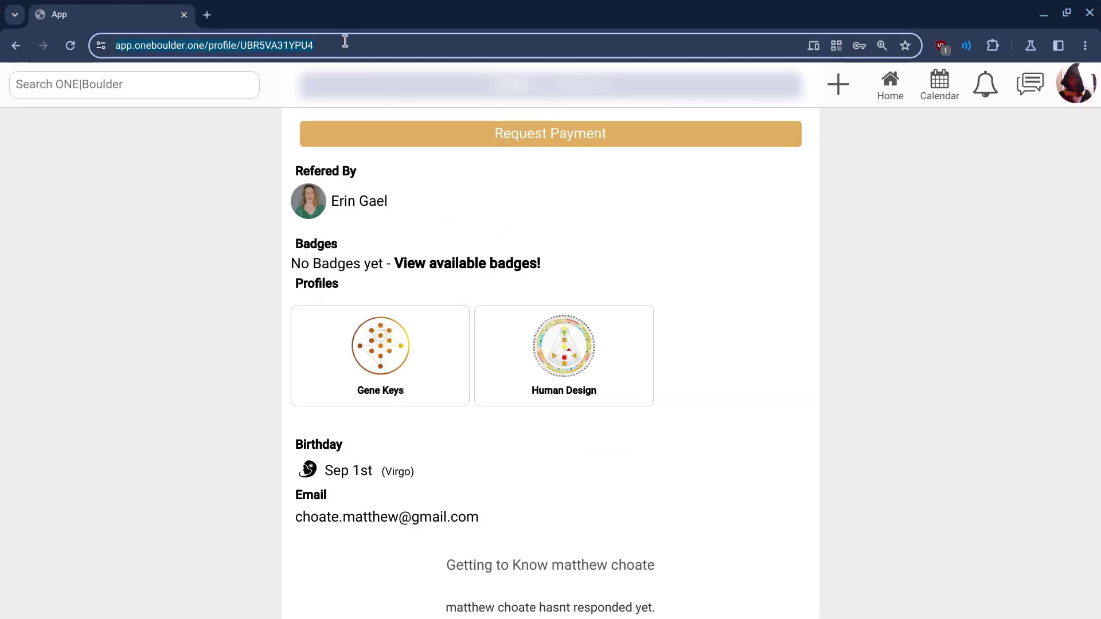
pyautogui.hotkey('ctrl', 'c')
pyautogui.hotkey('alt', 'Tab')
pyautogui.click(404, 504)
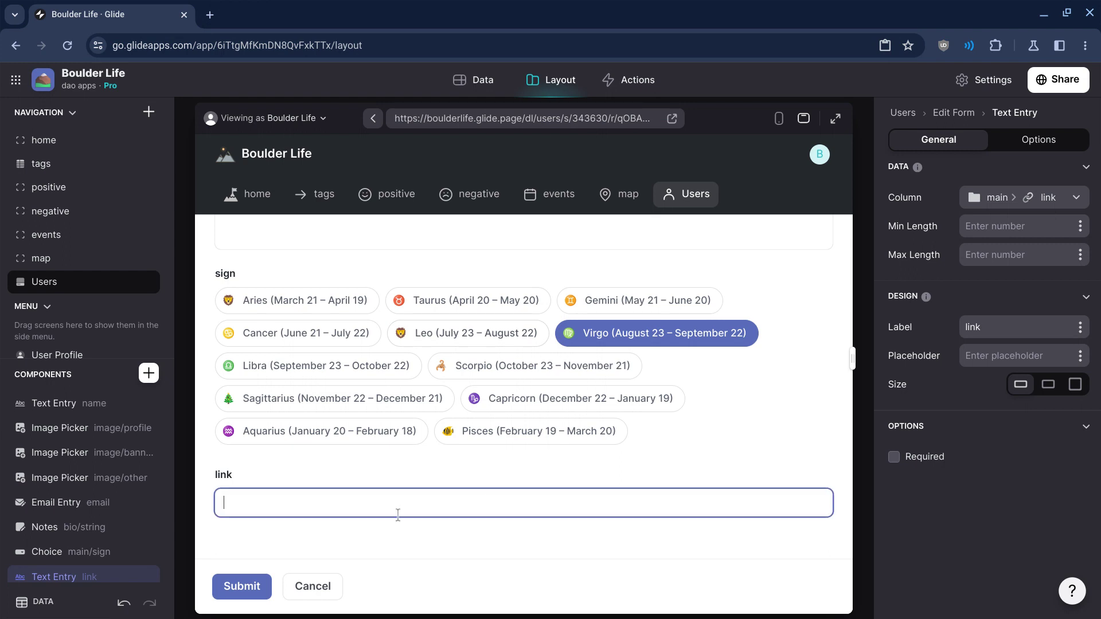
pyautogui.hotkey('ctrl', 'v')
pyautogui.click(241, 586)
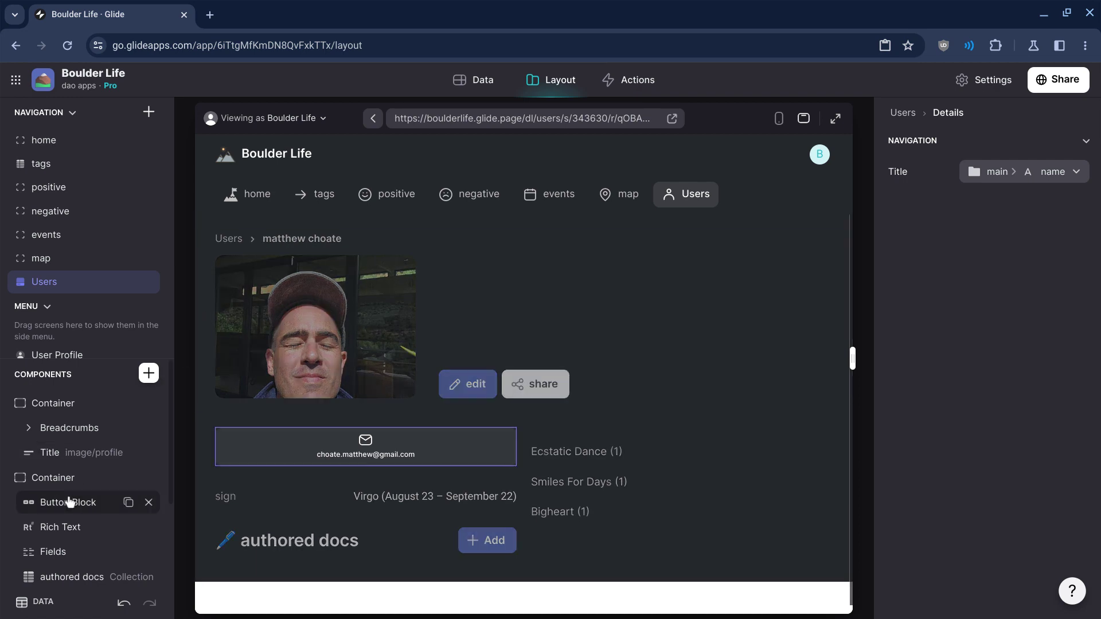
# - Set the title of the Button Block's untitled Open link action to main/link, and check the facebook action's configuration
pyautogui.scroll(-1, 66, 501)
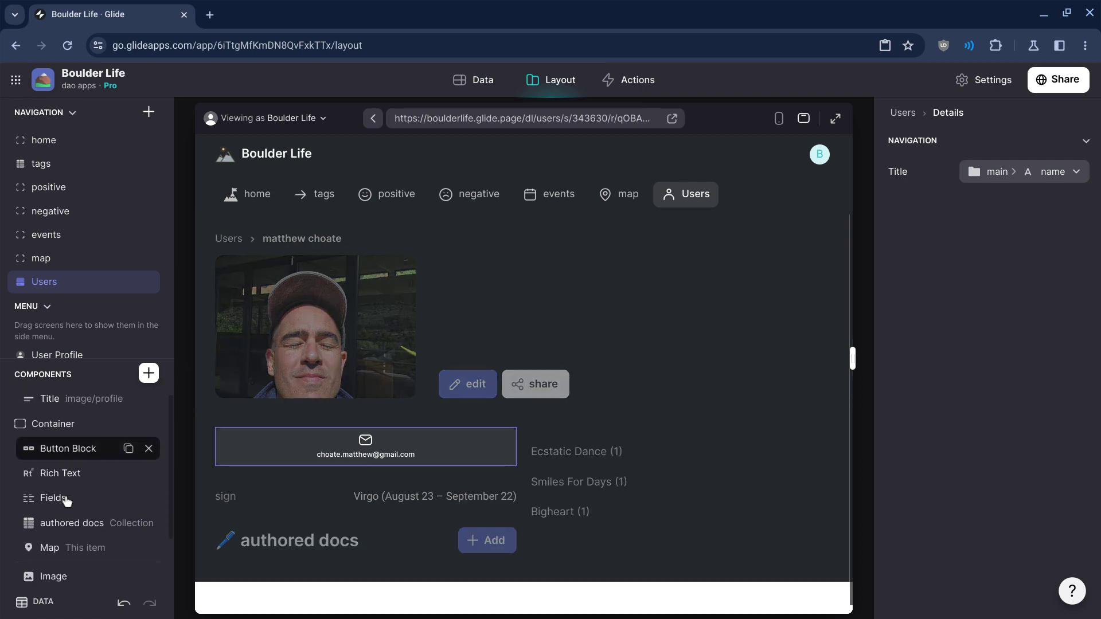
pyautogui.click(73, 454)
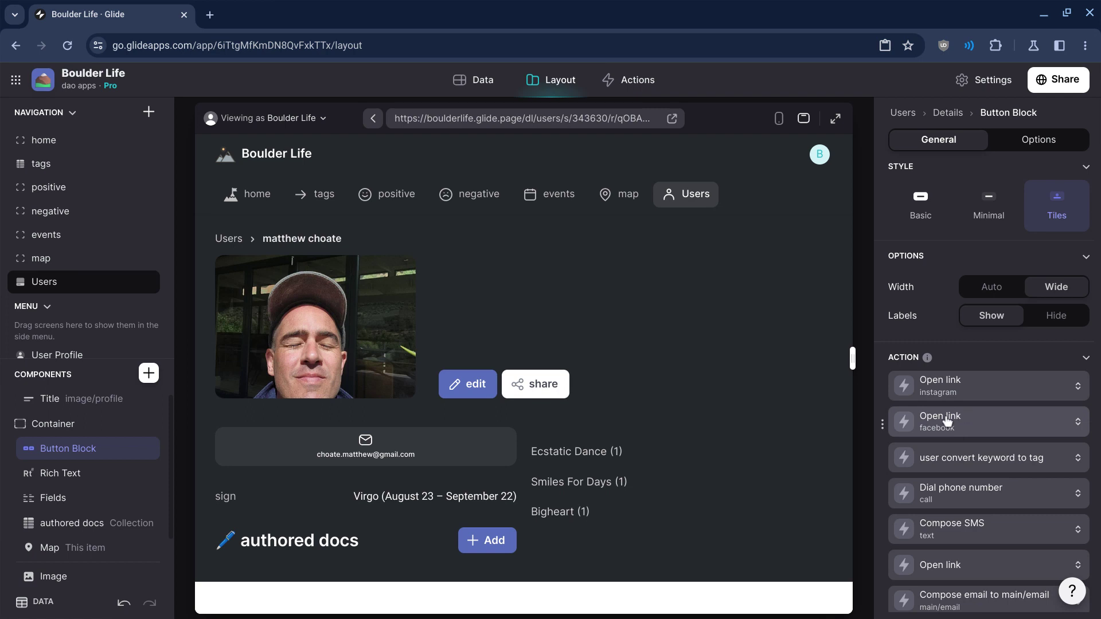
pyautogui.scroll(-2, 946, 421)
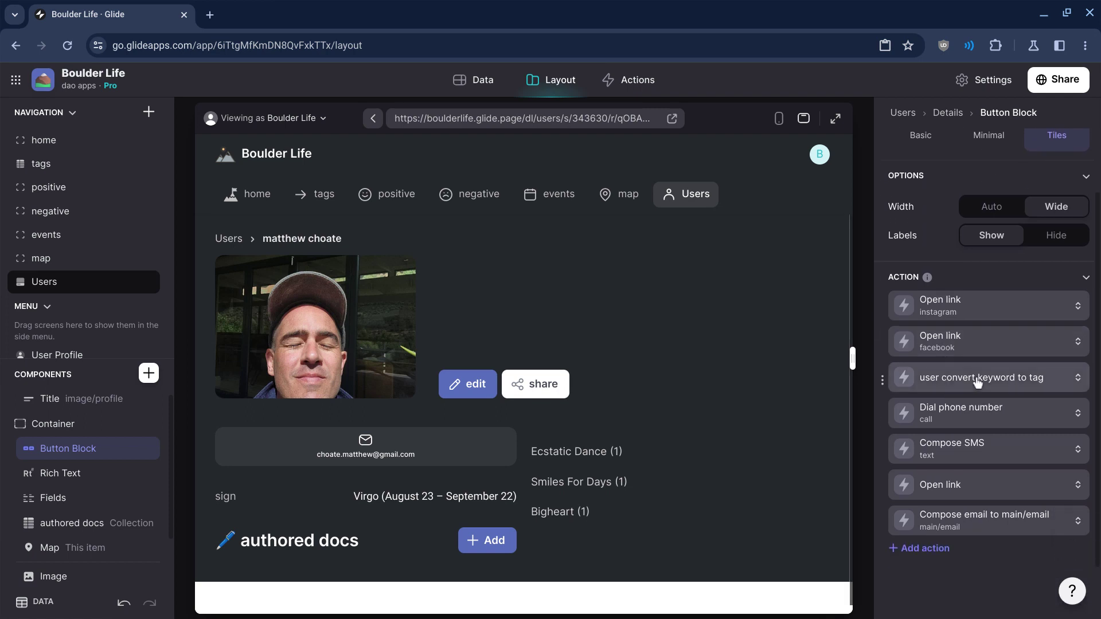
pyautogui.click(975, 493)
pyautogui.click(966, 315)
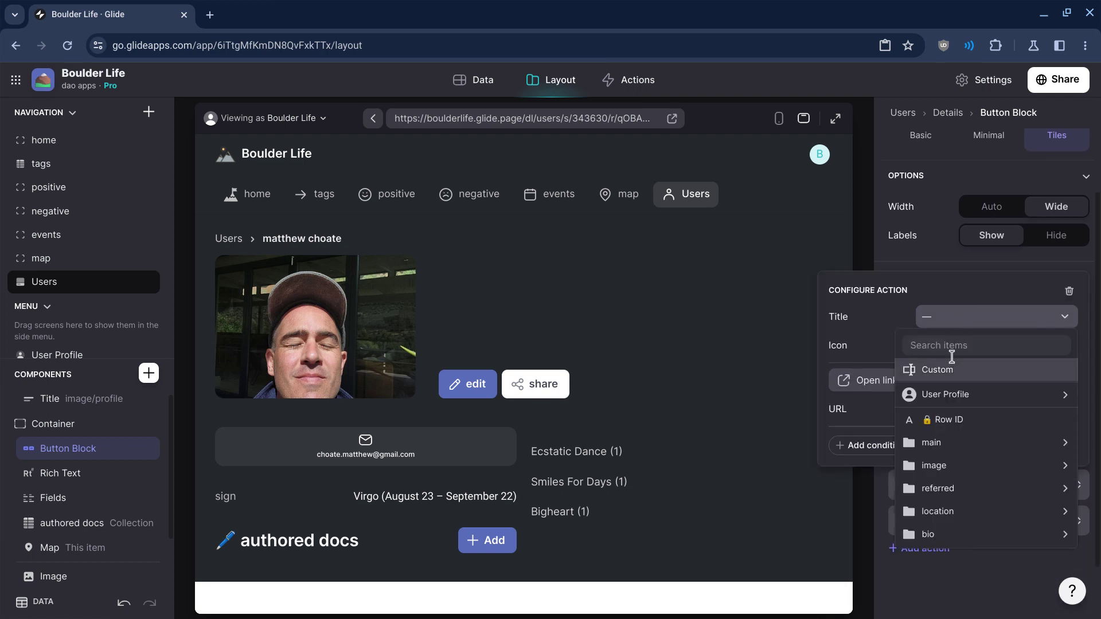
pyautogui.moveTo(939, 444)
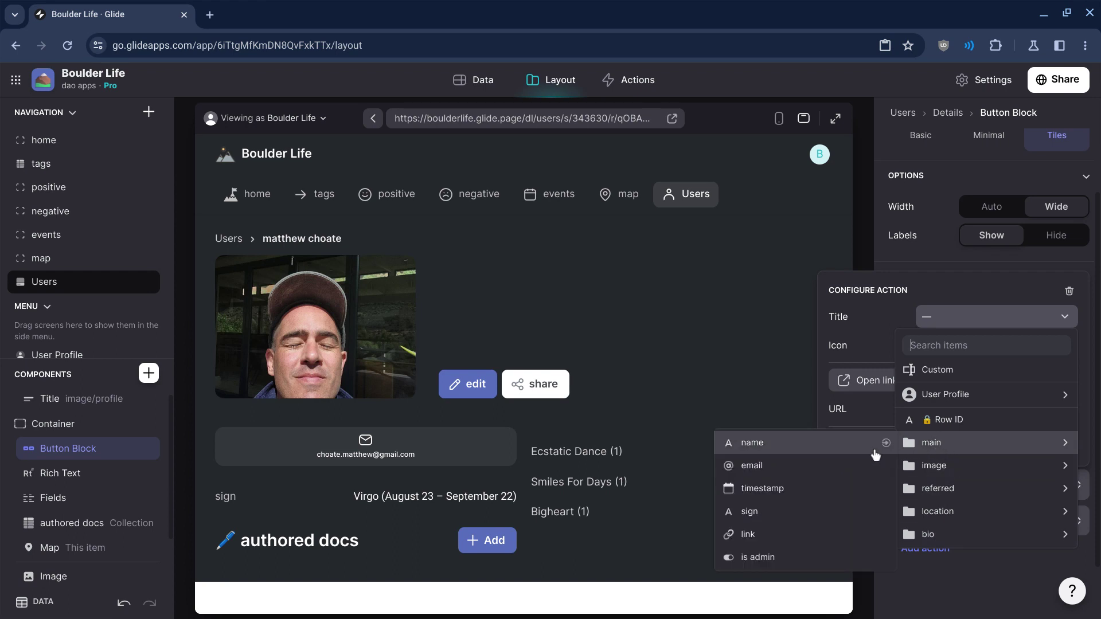
pyautogui.click(813, 542)
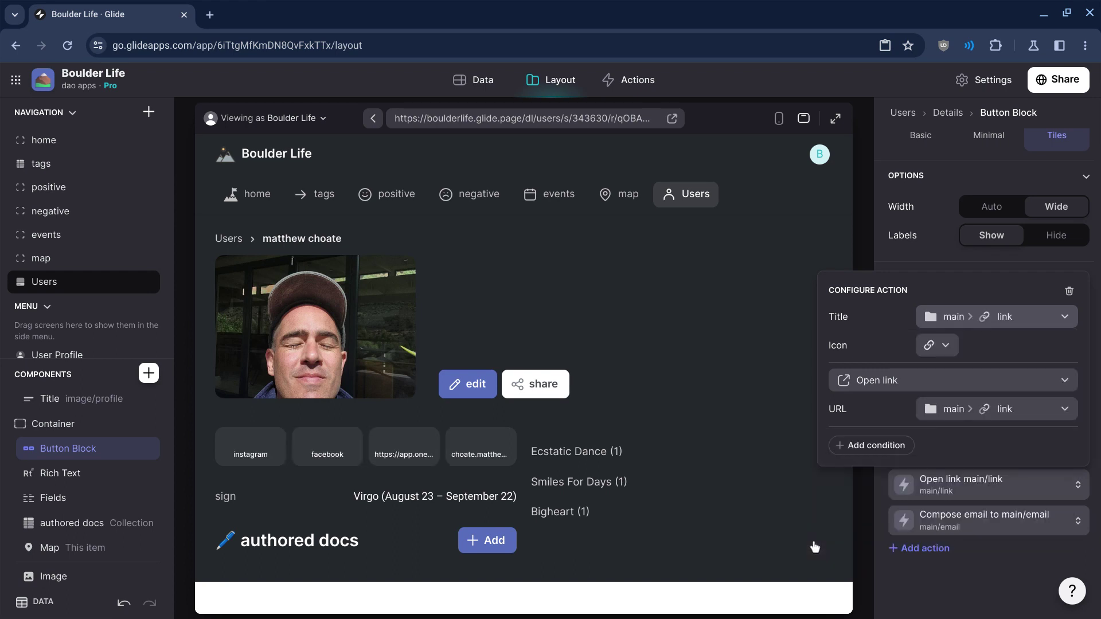
pyautogui.click(929, 600)
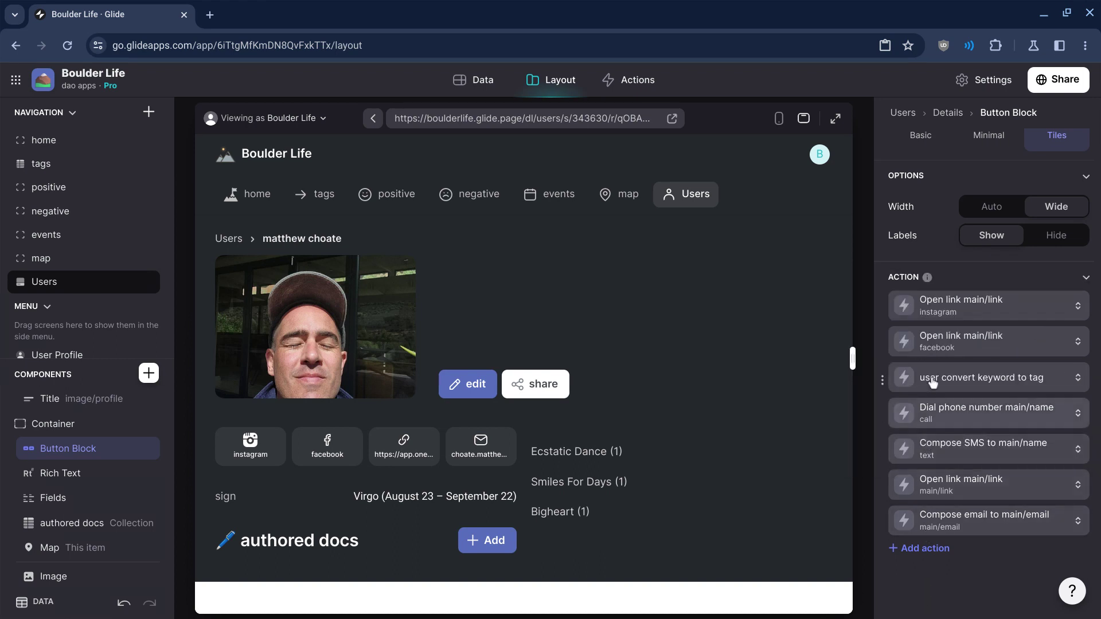
pyautogui.click(940, 342)
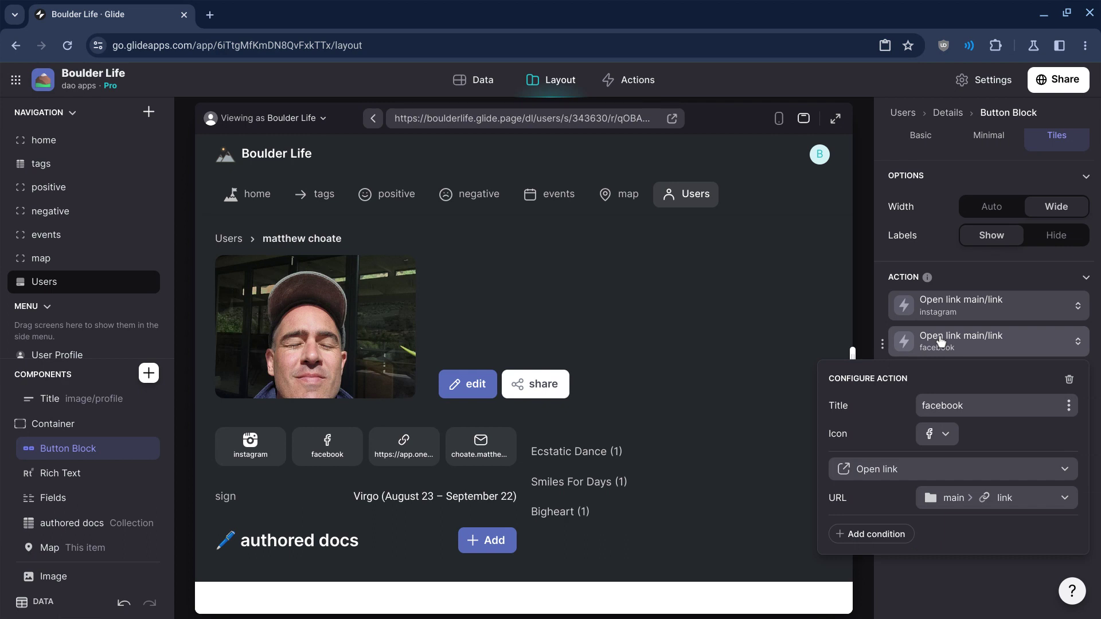
pyautogui.click(940, 341)
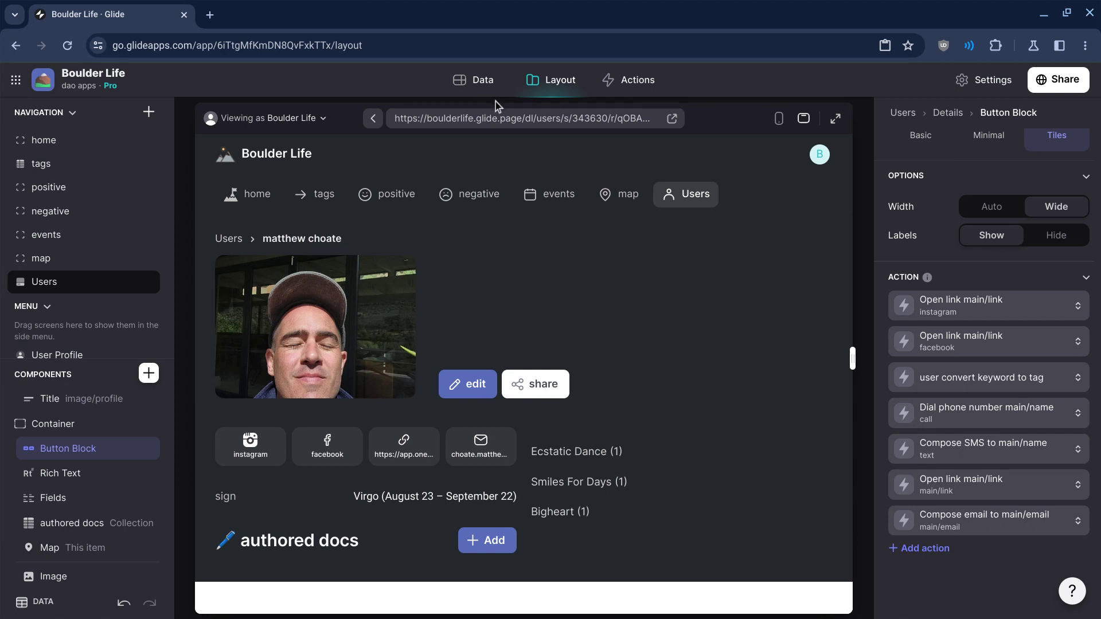
# - Duplicate the Users table's link column as a URL column named main/facebook
pyautogui.click(482, 83)
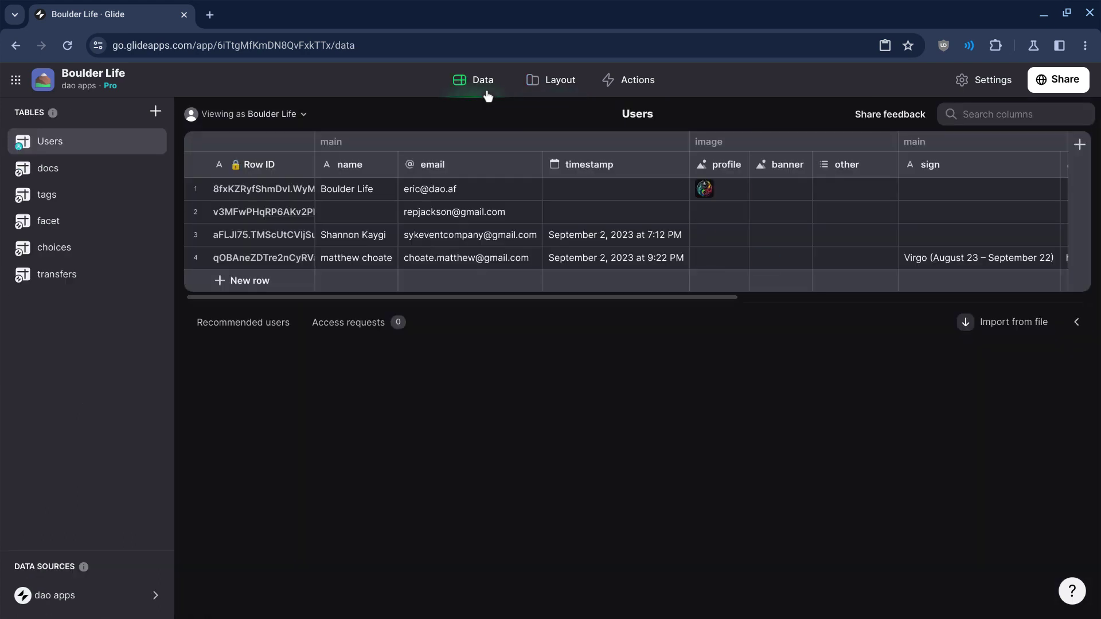
pyautogui.hscroll(5, 652, 184)
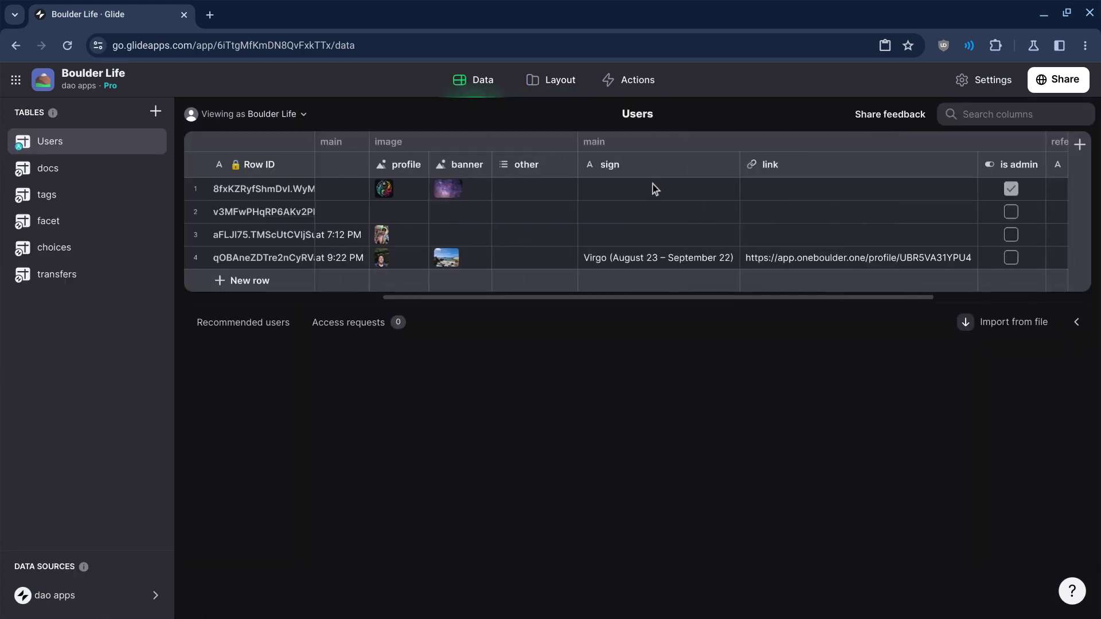
pyautogui.hscroll(3, 653, 185)
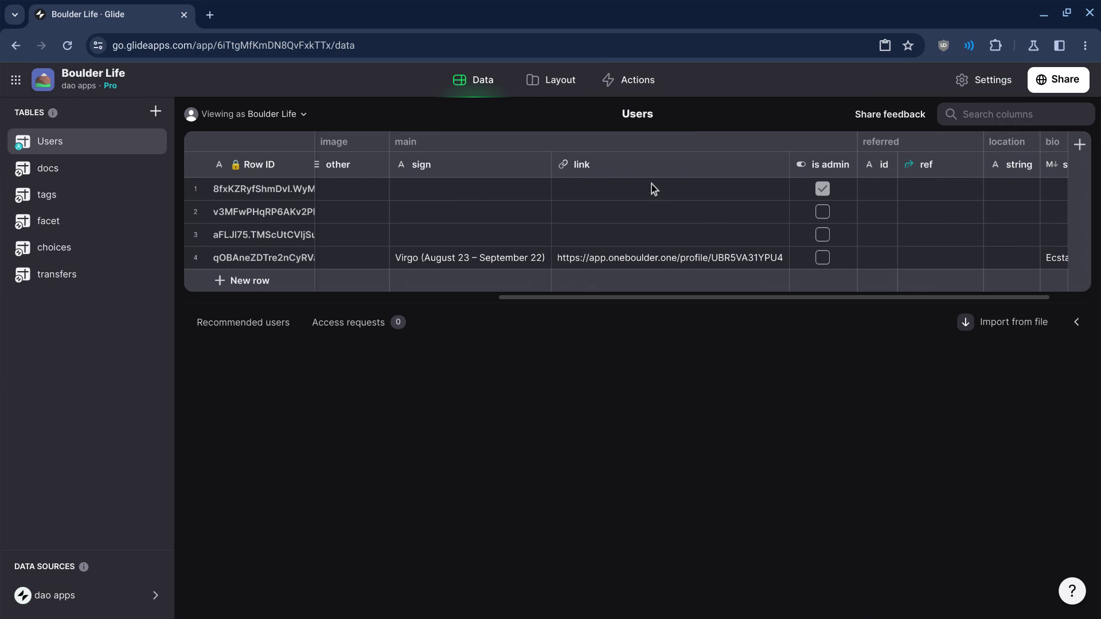
pyautogui.click(778, 165)
pyautogui.click(741, 219)
pyautogui.tripleClick(724, 196)
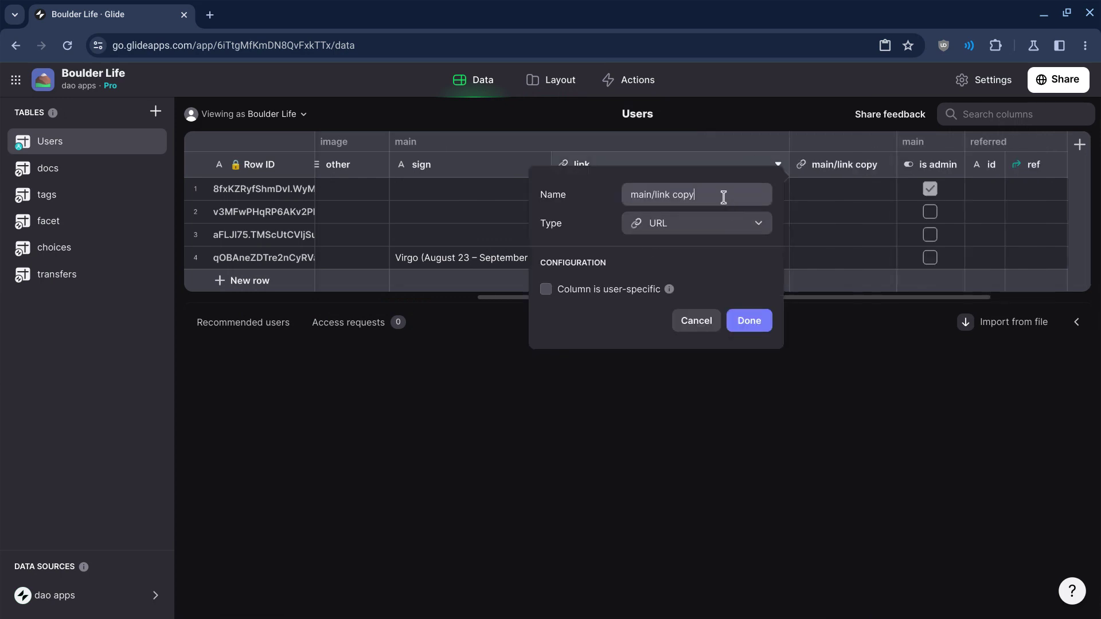
pyautogui.moveTo(724, 197); pyautogui.dragTo(655, 189)
pyautogui.press('BackSpace')
pyautogui.write('facebook')
pyautogui.click(749, 320)
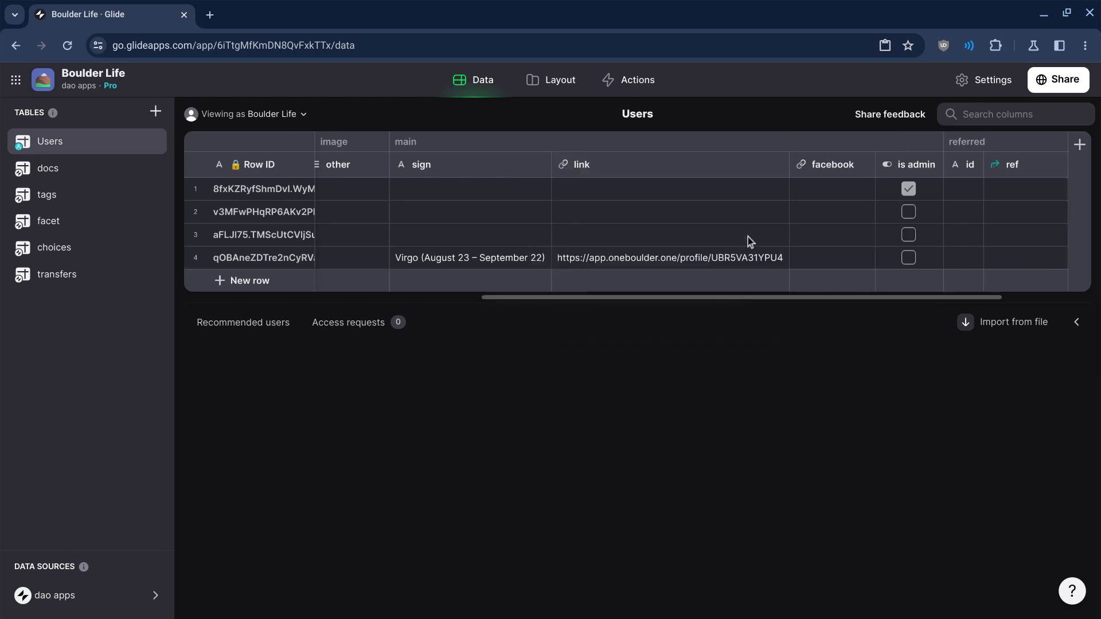
# - Duplicate the Users table's facebook column as a URL column named main/insta
pyautogui.click(862, 165)
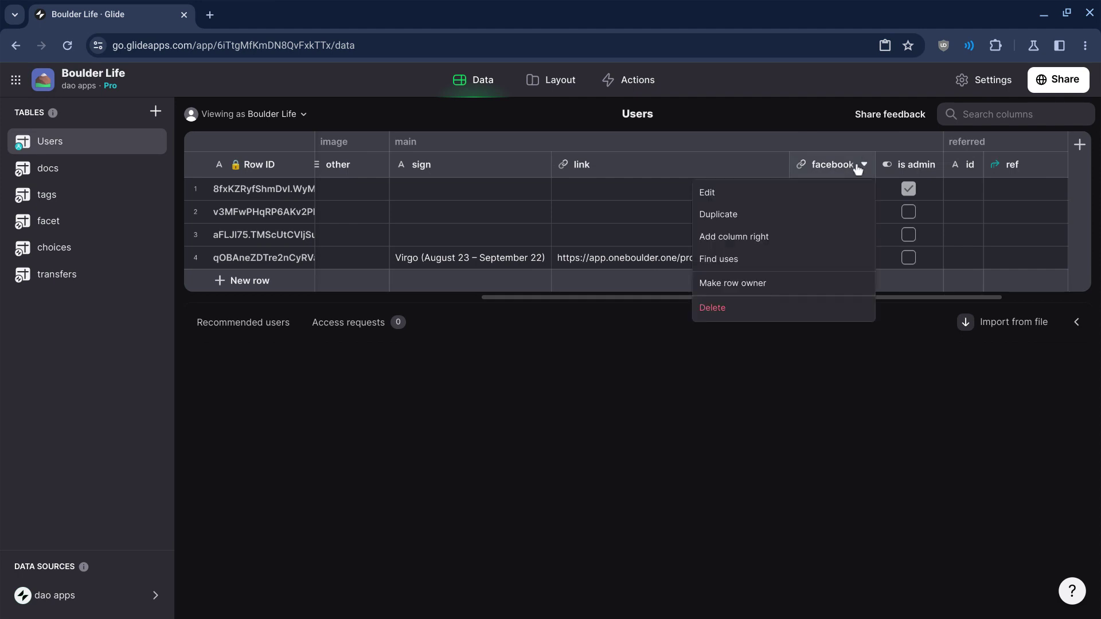
pyautogui.click(824, 214)
pyautogui.moveTo(741, 194); pyautogui.dragTo(841, 218)
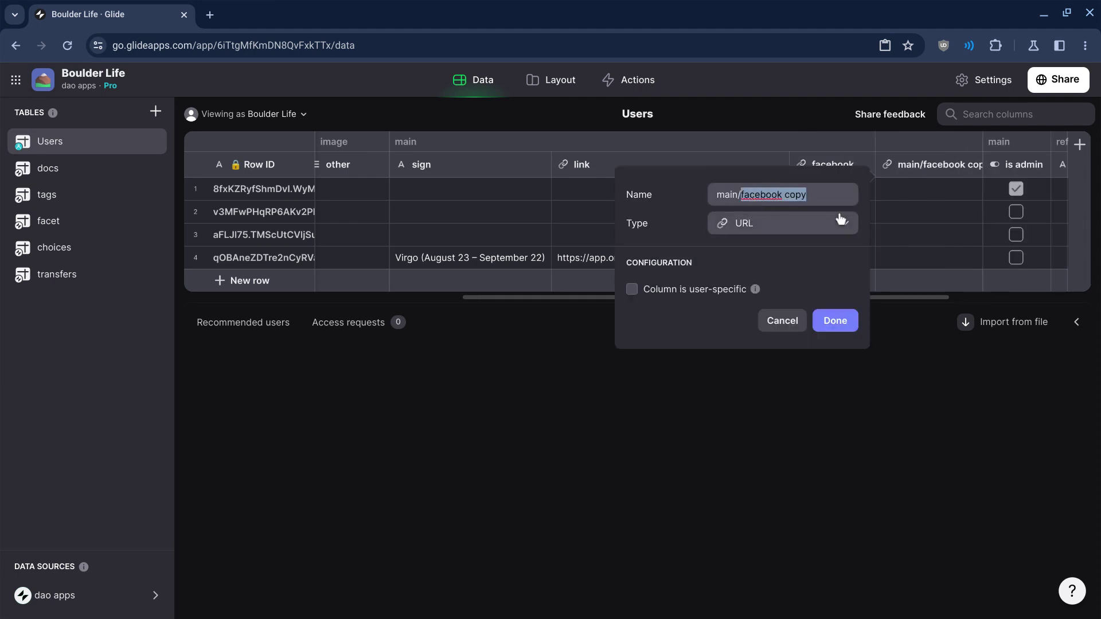
pyautogui.write('insta')
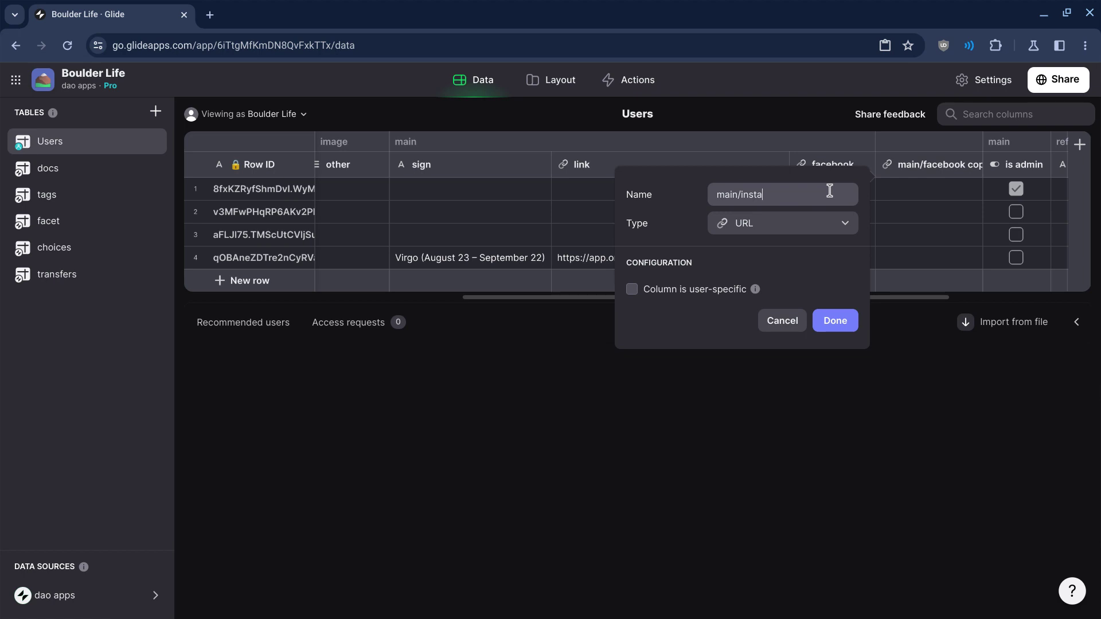
pyautogui.click(835, 321)
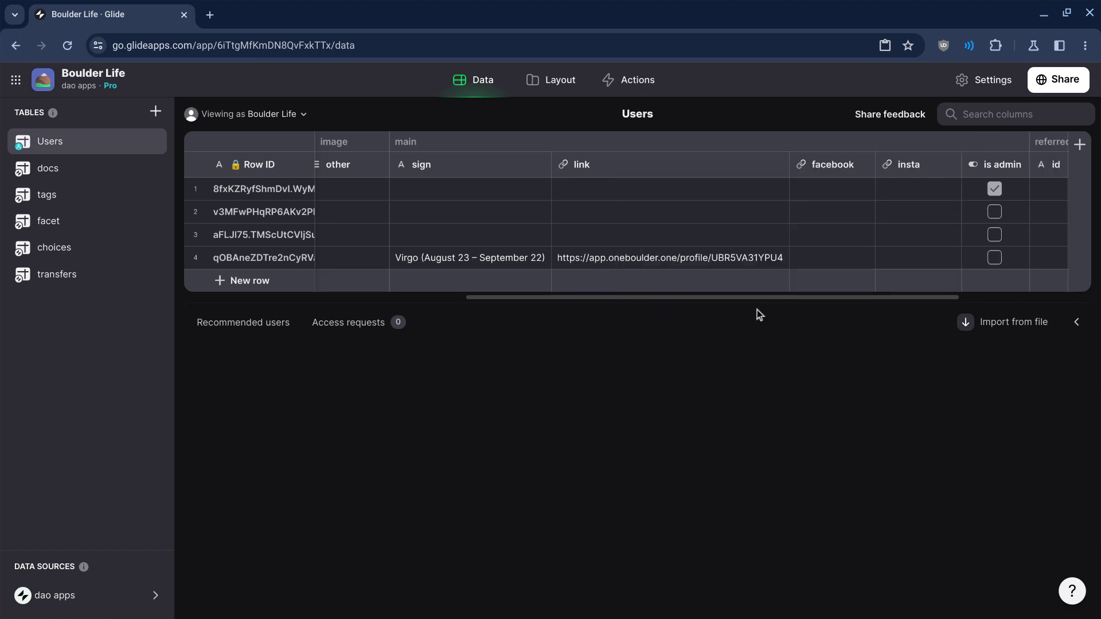
# - Switch to ONE|Boulder, open the referring member's profile and copy the member's name
pyautogui.hotkey('alt', 'Tab')
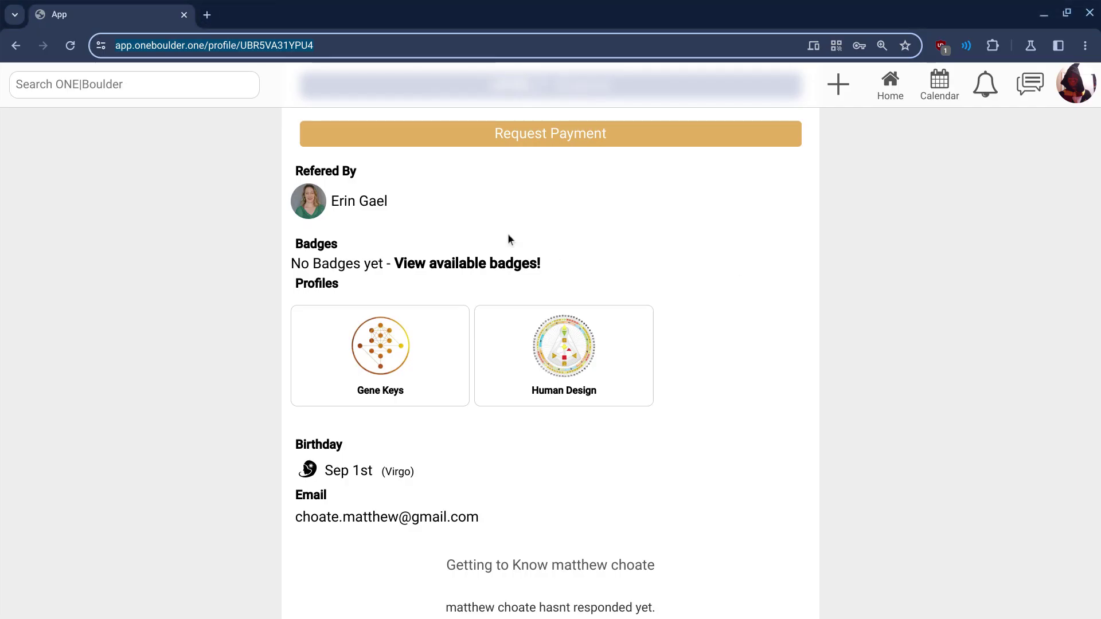
pyautogui.click(350, 205)
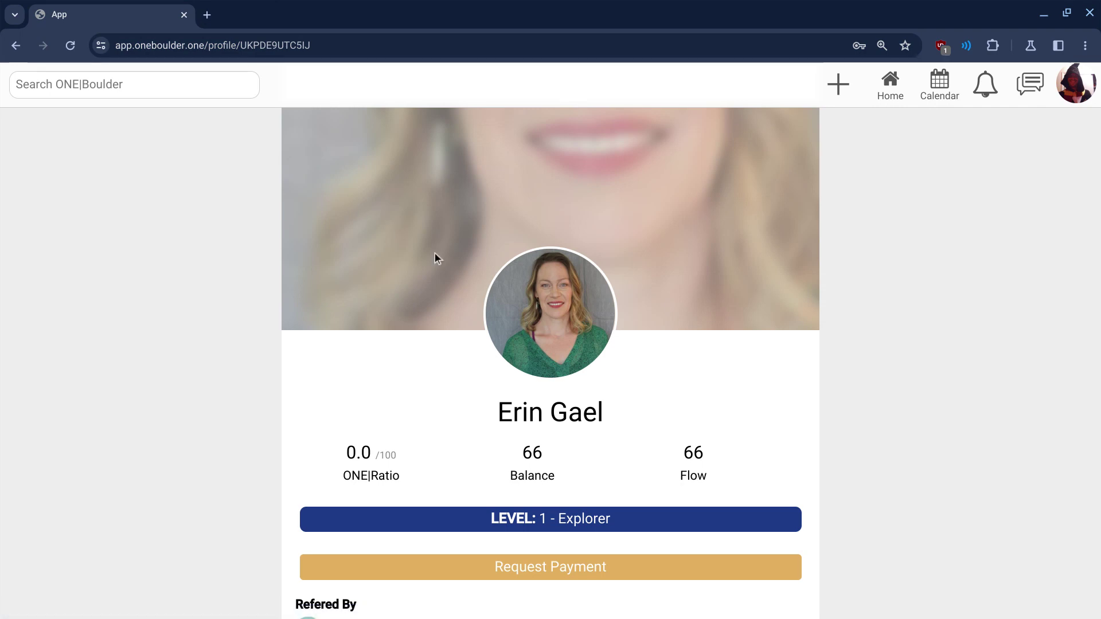
pyautogui.tripleClick(516, 408)
pyautogui.hotkey('ctrl', 'c')
pyautogui.hotkey('alt', 'Tab')
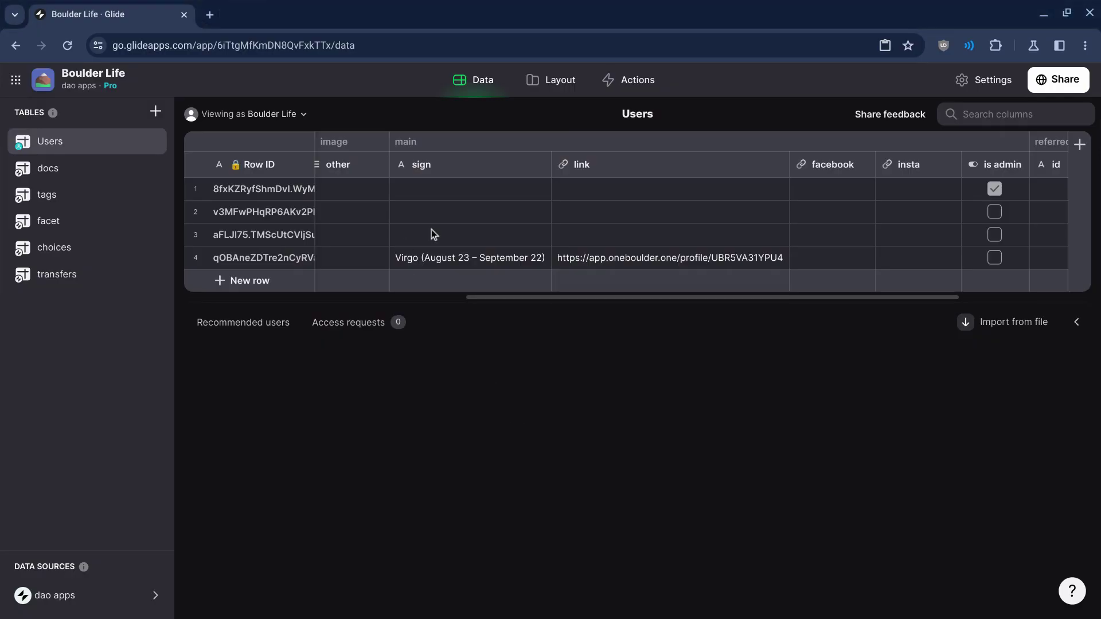
# - Start adding a new item on the Boulder Life Users screen in Glide and paste the copied member name into main/name
pyautogui.click(550, 80)
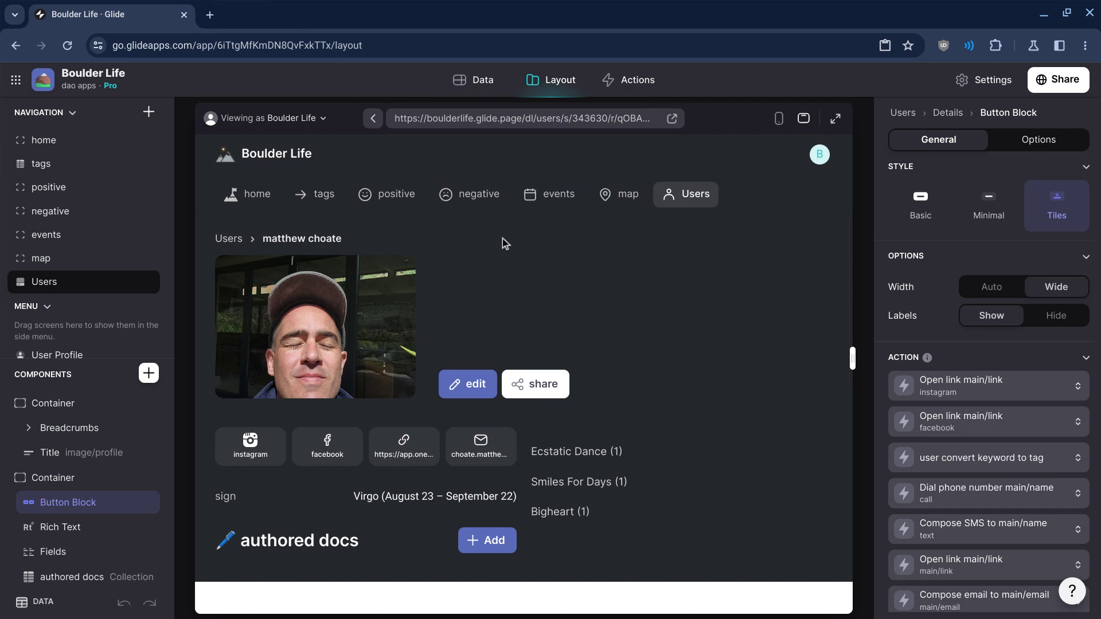
pyautogui.scroll(-3, 951, 412)
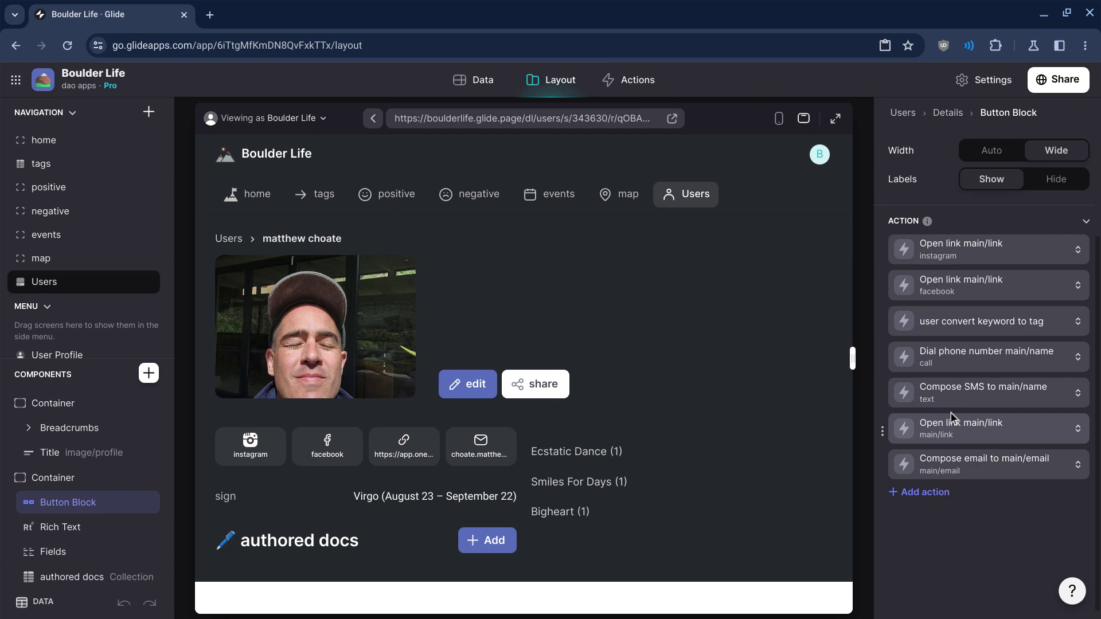
pyautogui.scroll(3, 951, 412)
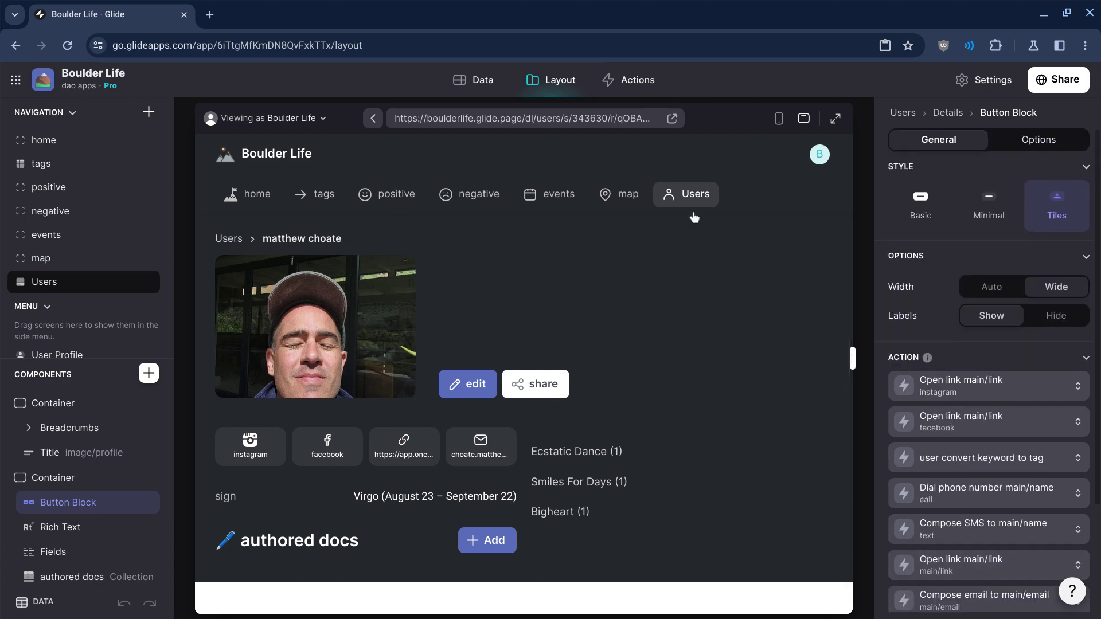
pyautogui.click(695, 195)
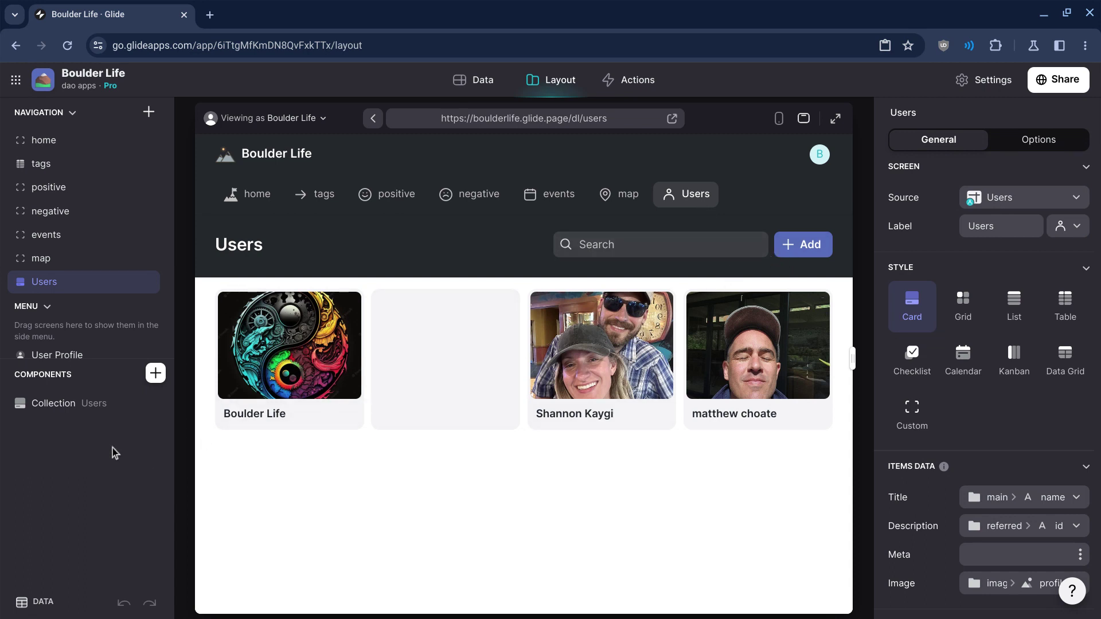
pyautogui.click(793, 246)
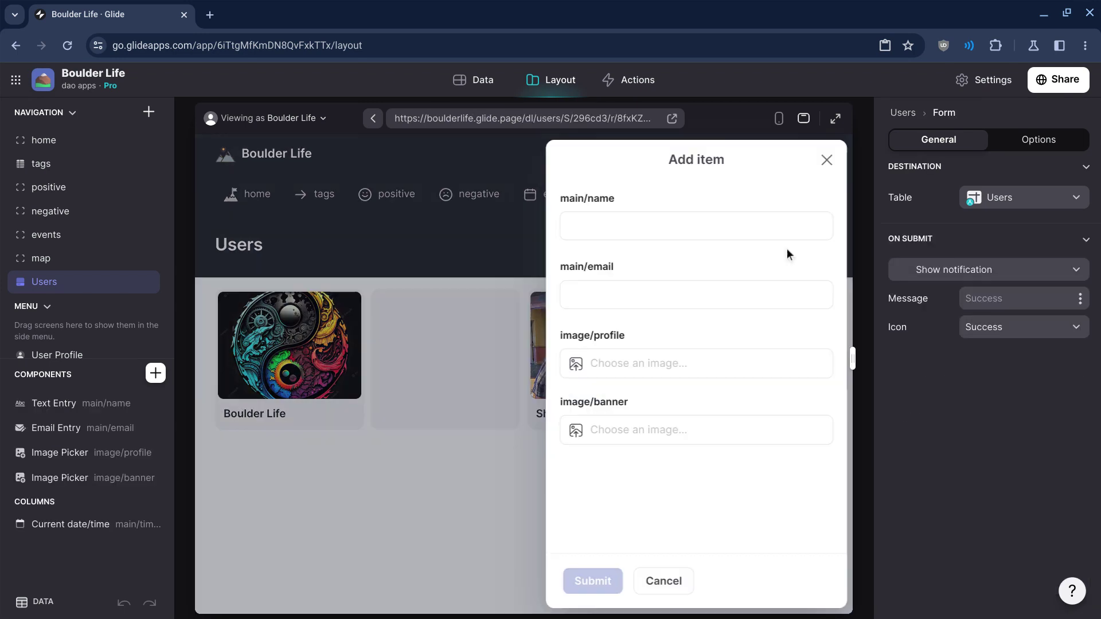
pyautogui.click(646, 229)
pyautogui.hotkey('ctrl', 'v')
# - Switch to the member's ONE|Boulder profile, enlarge the profile photo and save it as small (6).jpeg
pyautogui.hotkey('alt', 'Tab')
pyautogui.click(536, 314)
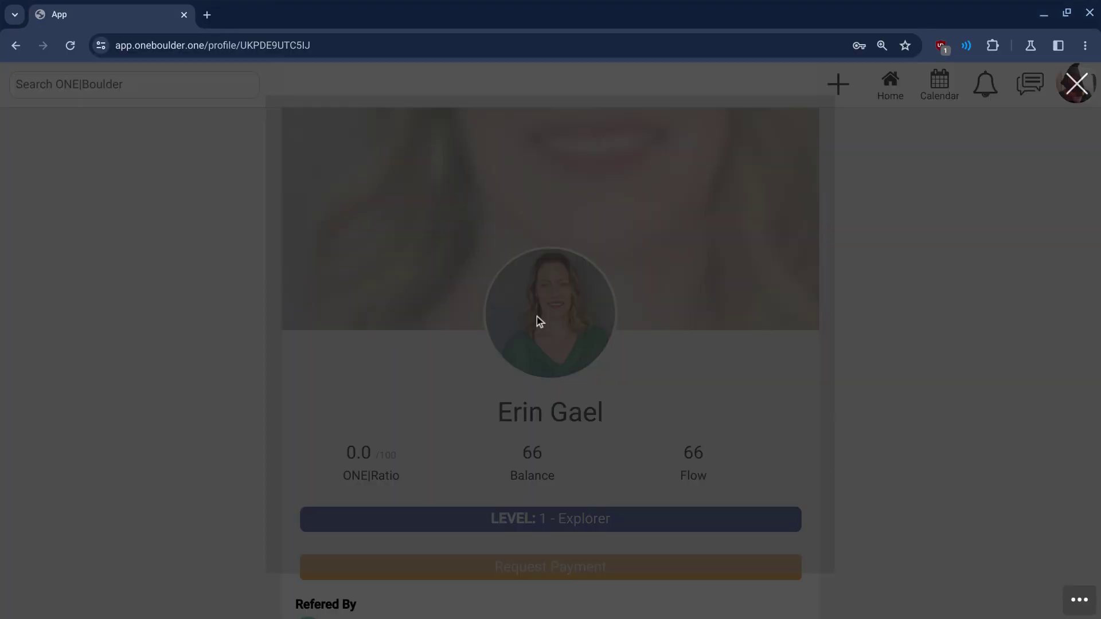
pyautogui.rightClick(536, 314)
pyautogui.rightClick(525, 342)
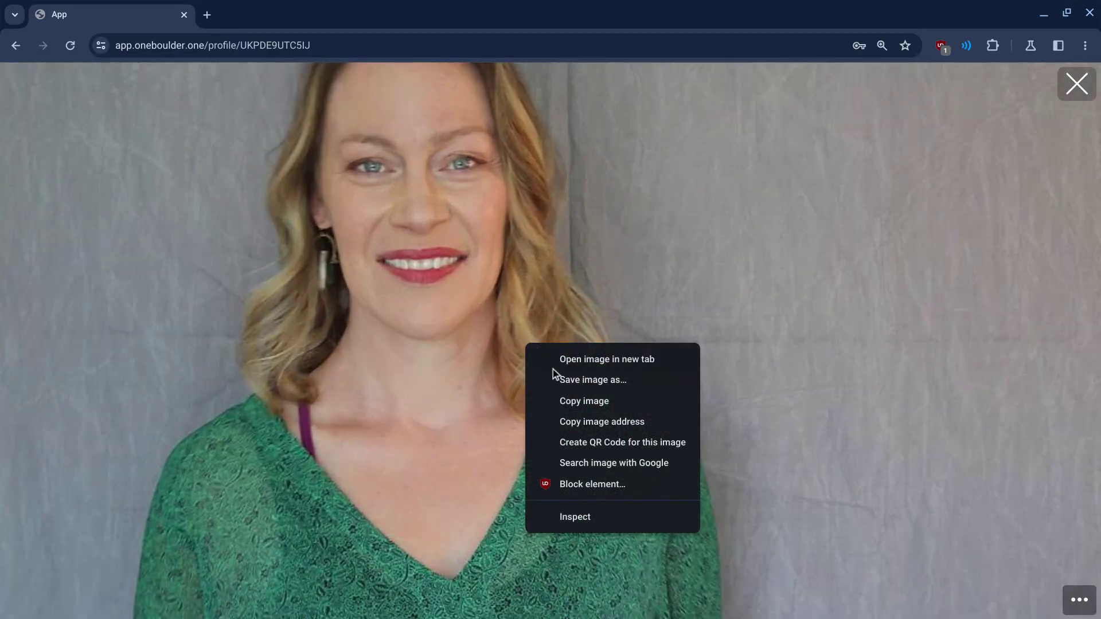
pyautogui.click(739, 383)
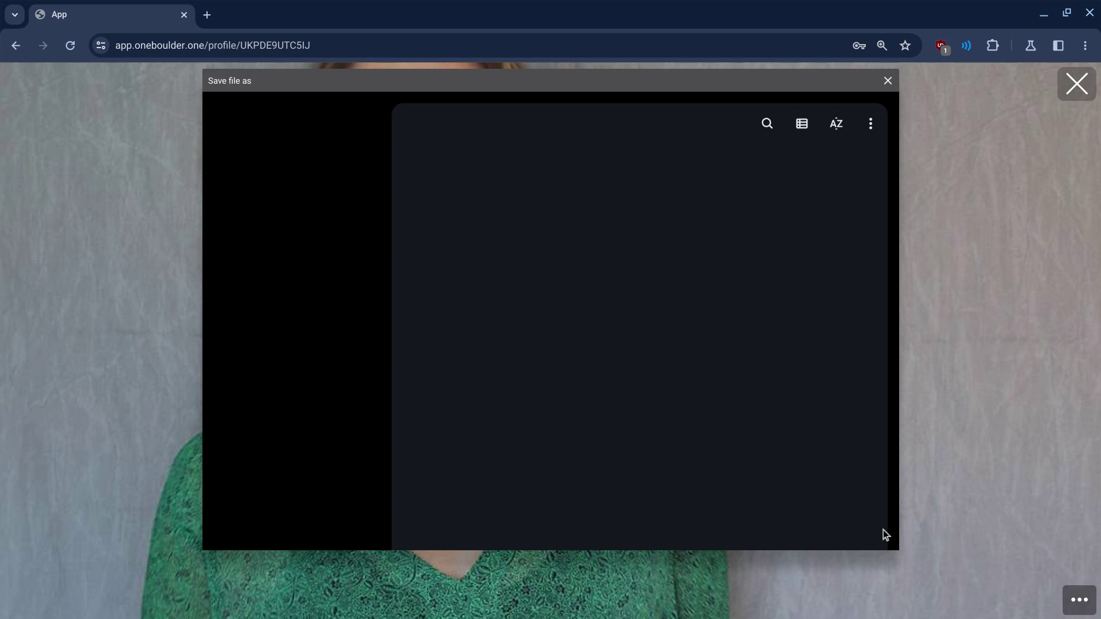
pyautogui.click(853, 532)
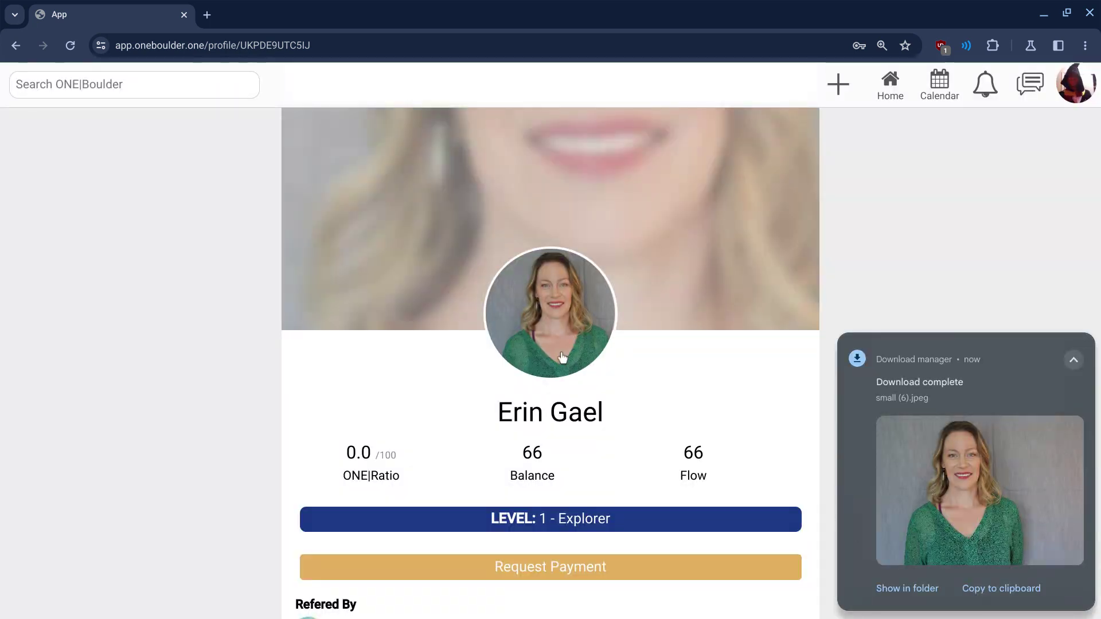
# - Return to the Add item form in Glide and upload small (6).jpeg as the image/profile picture
pyautogui.hotkey('alt', 'Tab')
pyautogui.click(615, 315)
pyautogui.hotkey('ctrl', 'v')
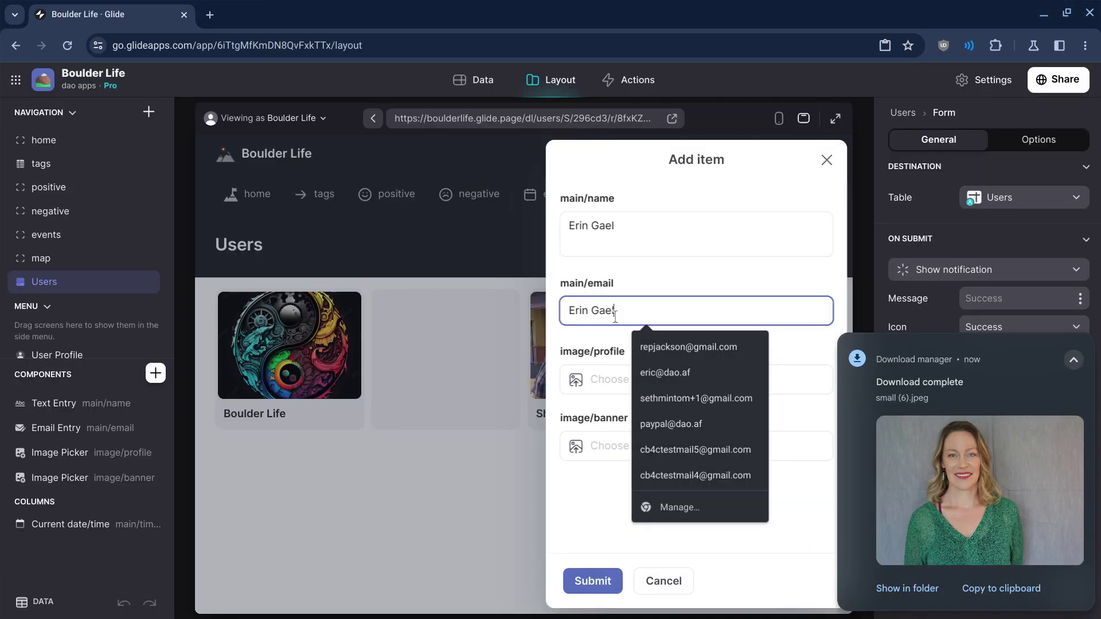
pyautogui.click(609, 384)
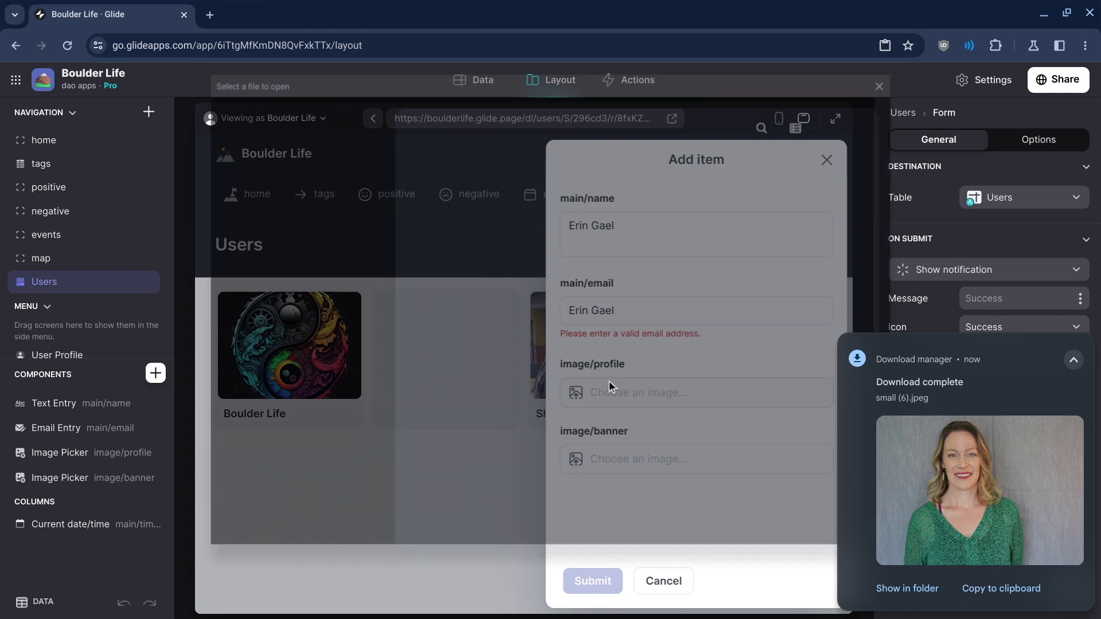
pyautogui.doubleClick(476, 219)
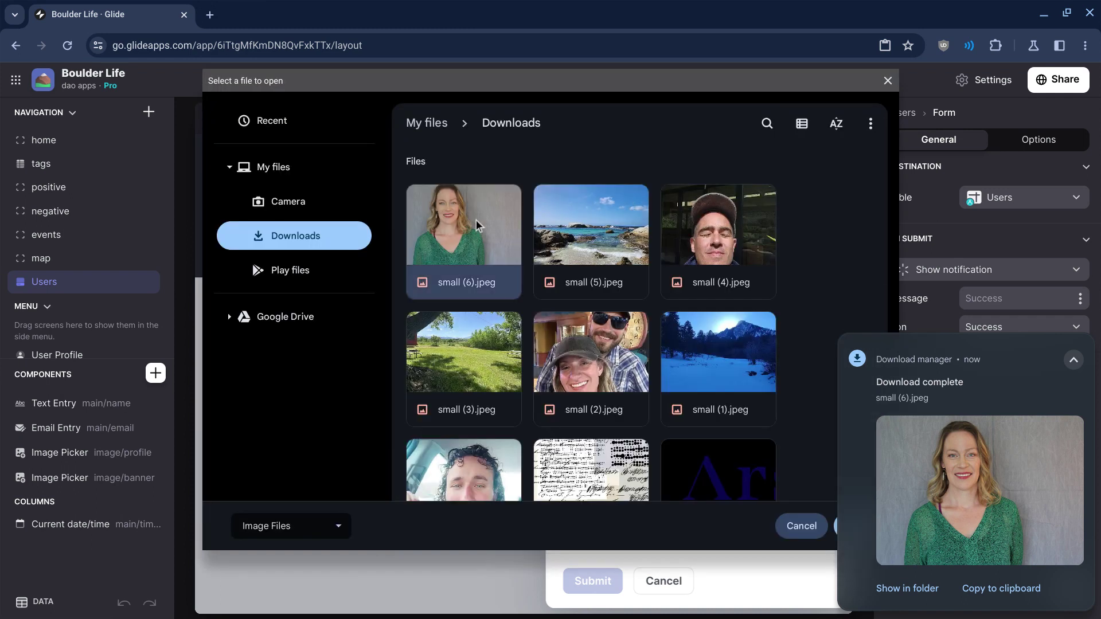
# - Switch to the member's ONE|Boulder profile and copy the e-mail address shown there
pyautogui.hotkey('alt', 'Tab')
pyautogui.scroll(-5, 523, 449)
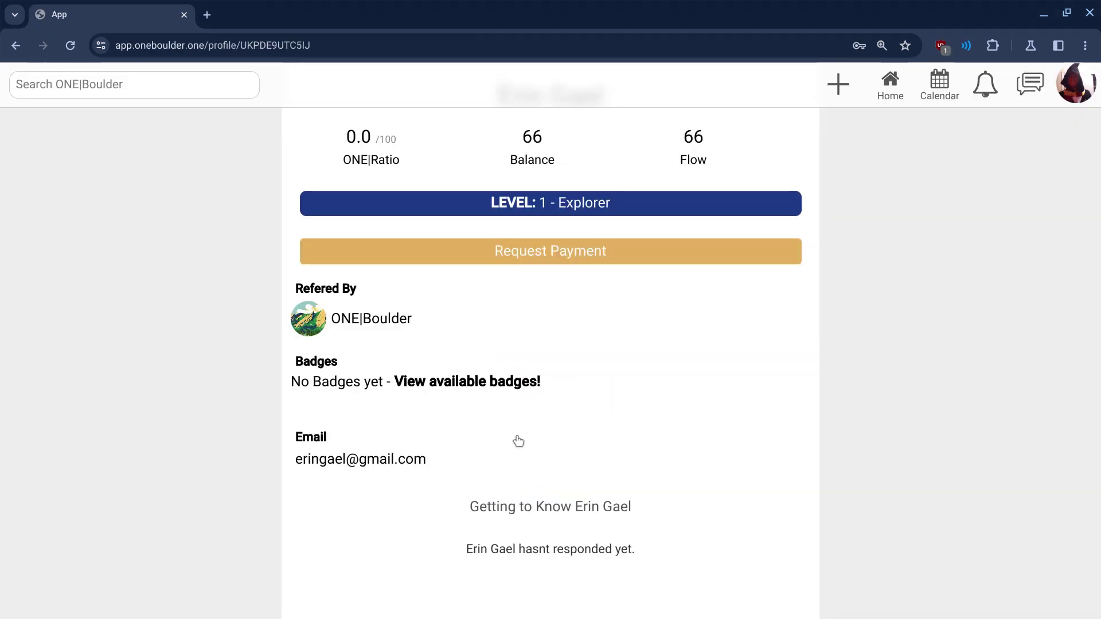
pyautogui.click(445, 460)
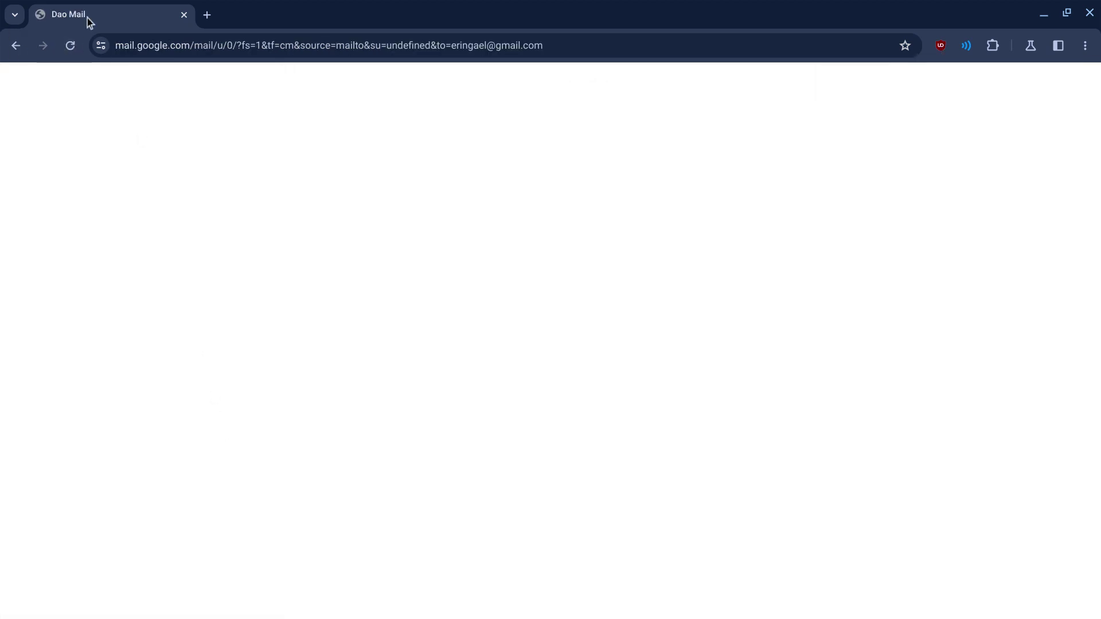
pyautogui.click(15, 45)
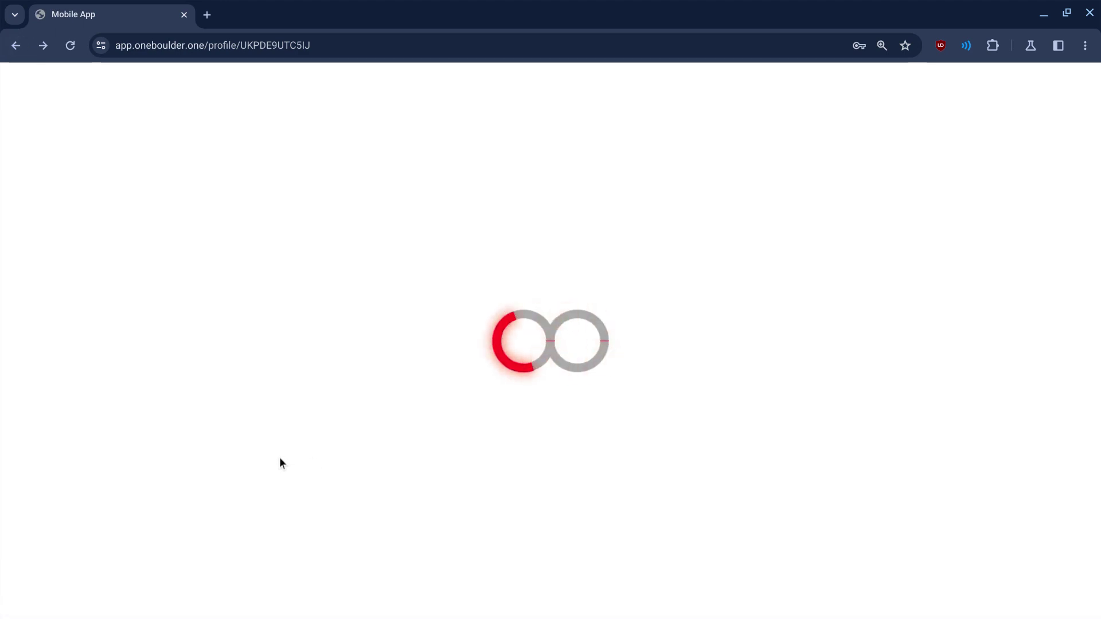
pyautogui.scroll(-3, 273, 459)
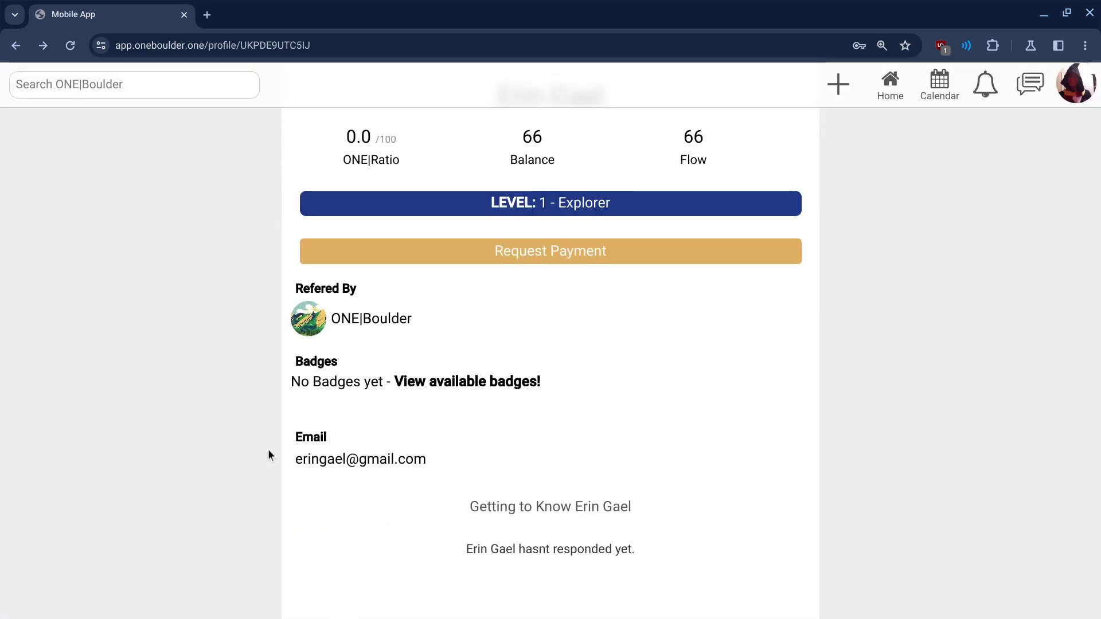
pyautogui.tripleClick(310, 457)
pyautogui.hotkey('ctrl', 'c')
# - Back in Glide's Add item form, replace the main/email entry with the copied e-mail address and submit the new user
pyautogui.hotkey('alt', 'Tab')
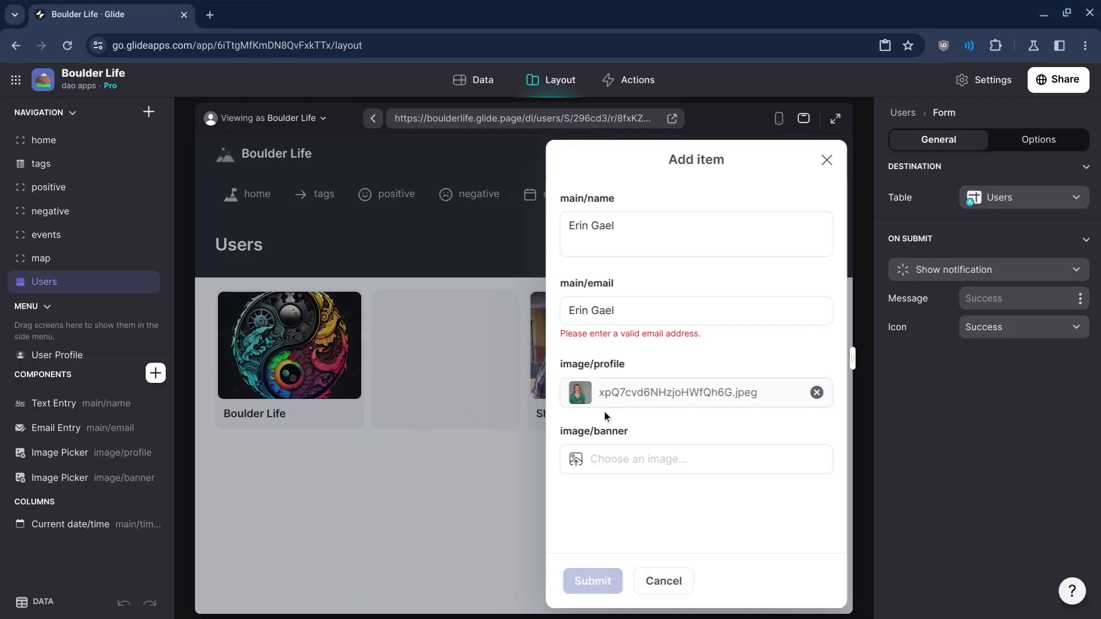
pyautogui.tripleClick(596, 311)
pyautogui.hotkey('ctrl', 'v')
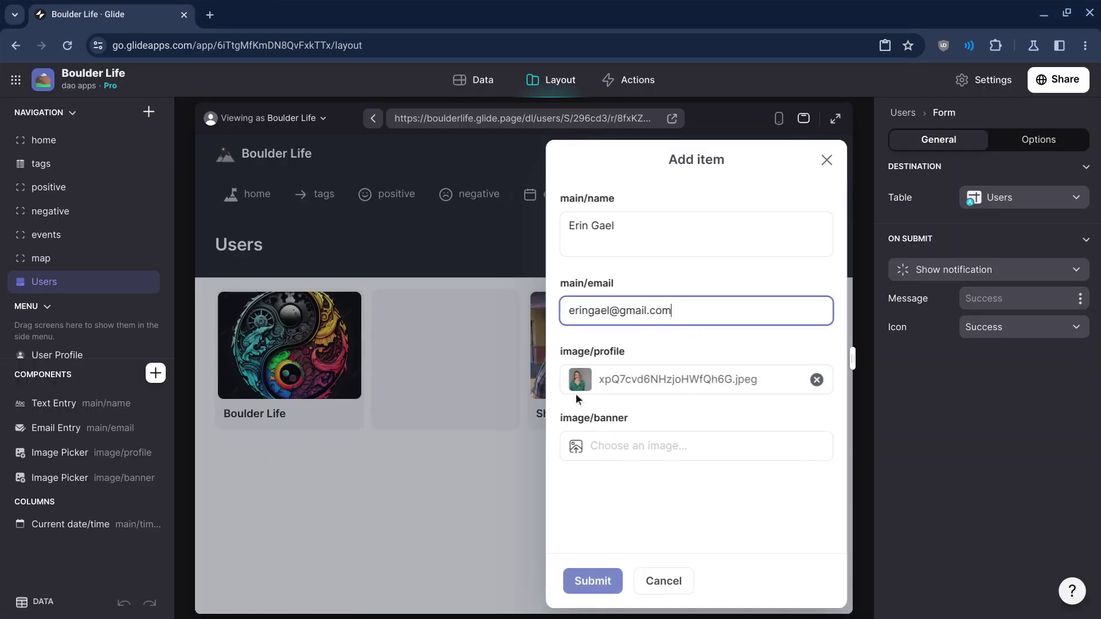
pyautogui.click(597, 589)
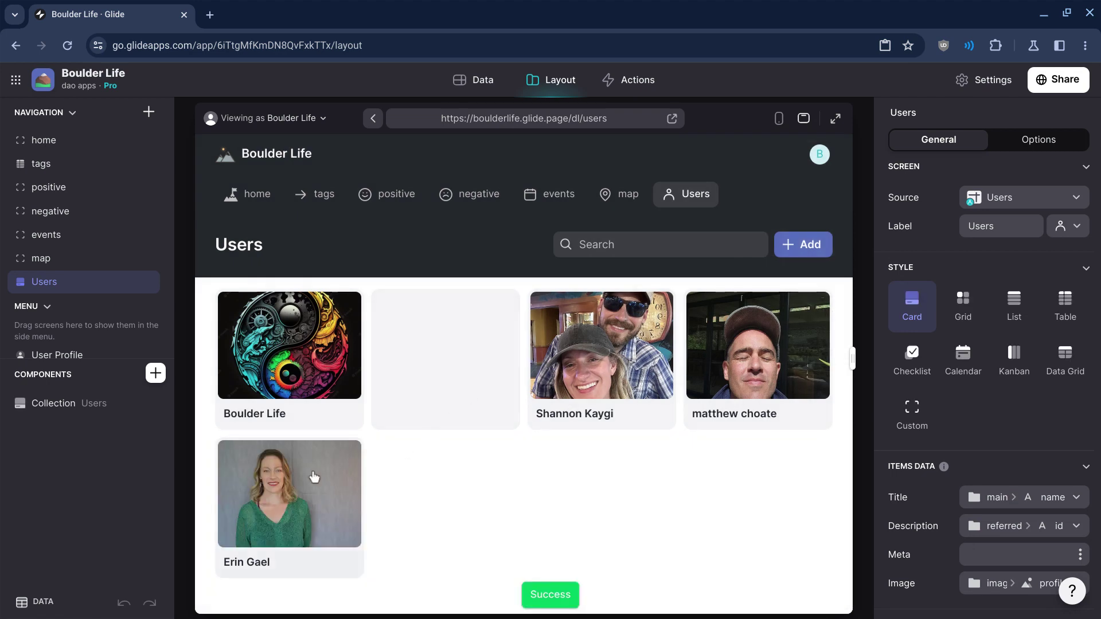
# - Open the new user's profile and examine its component list and the Users table rows
pyautogui.click(314, 476)
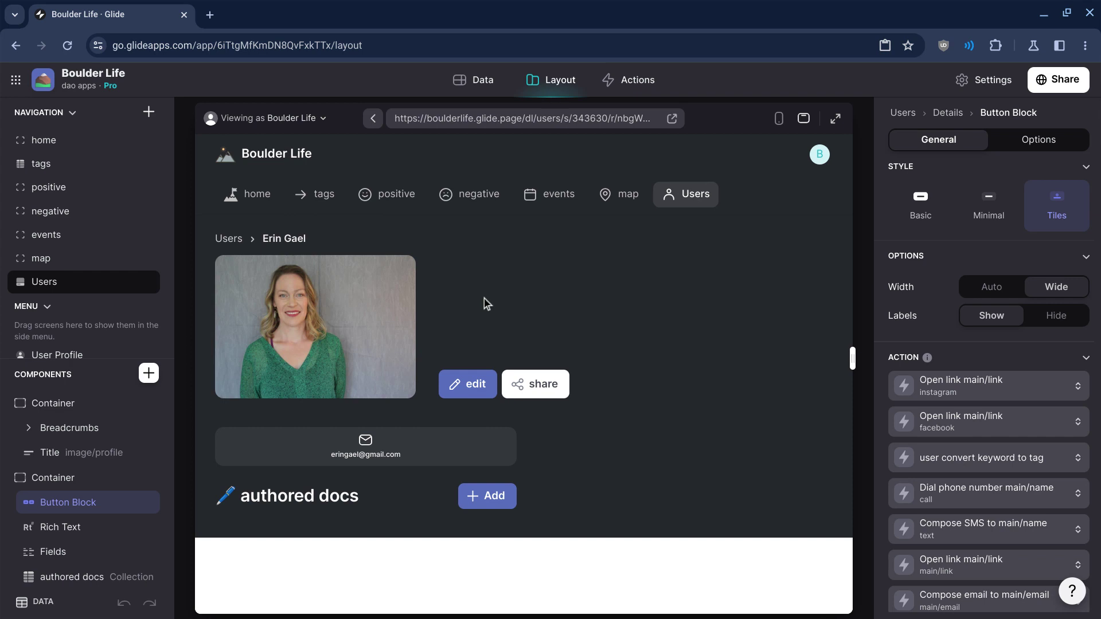
pyautogui.scroll(-2, 143, 450)
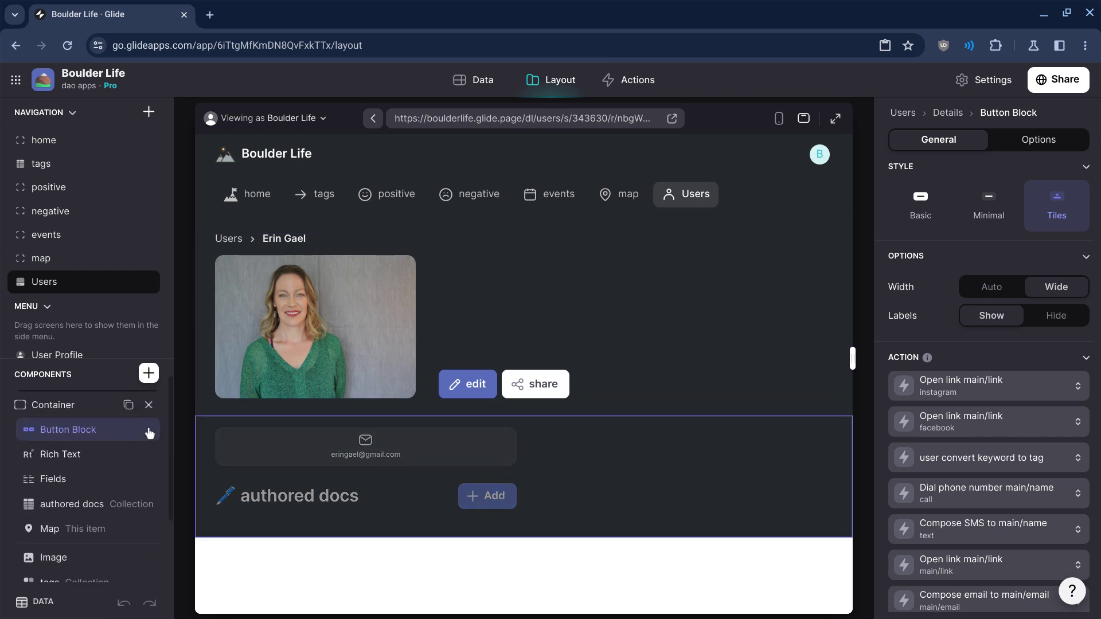
pyautogui.click(39, 113)
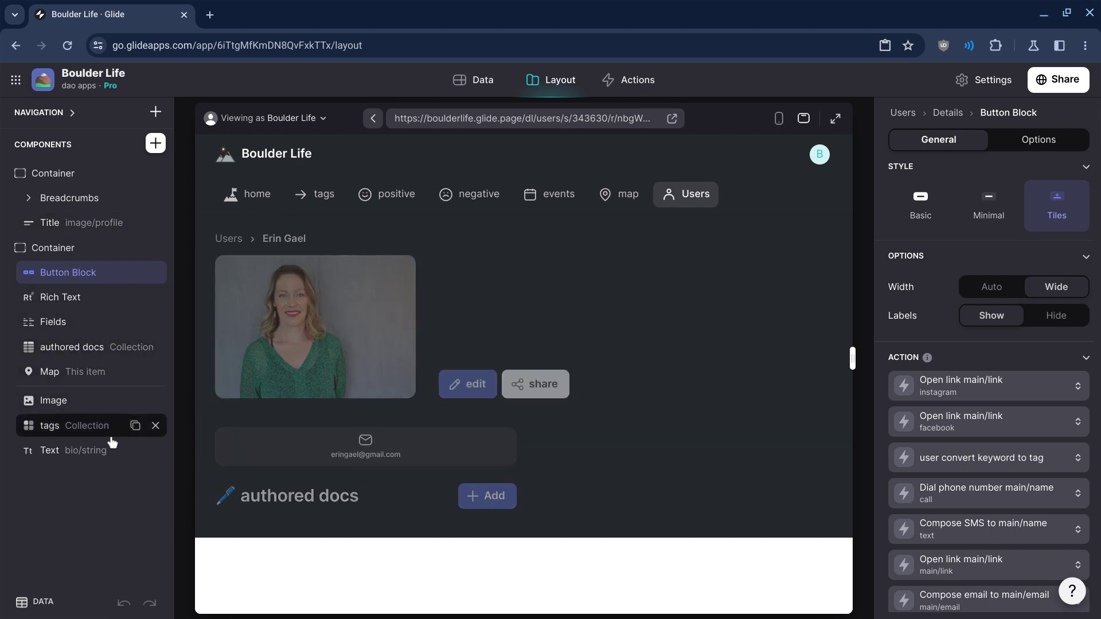
pyautogui.click(494, 80)
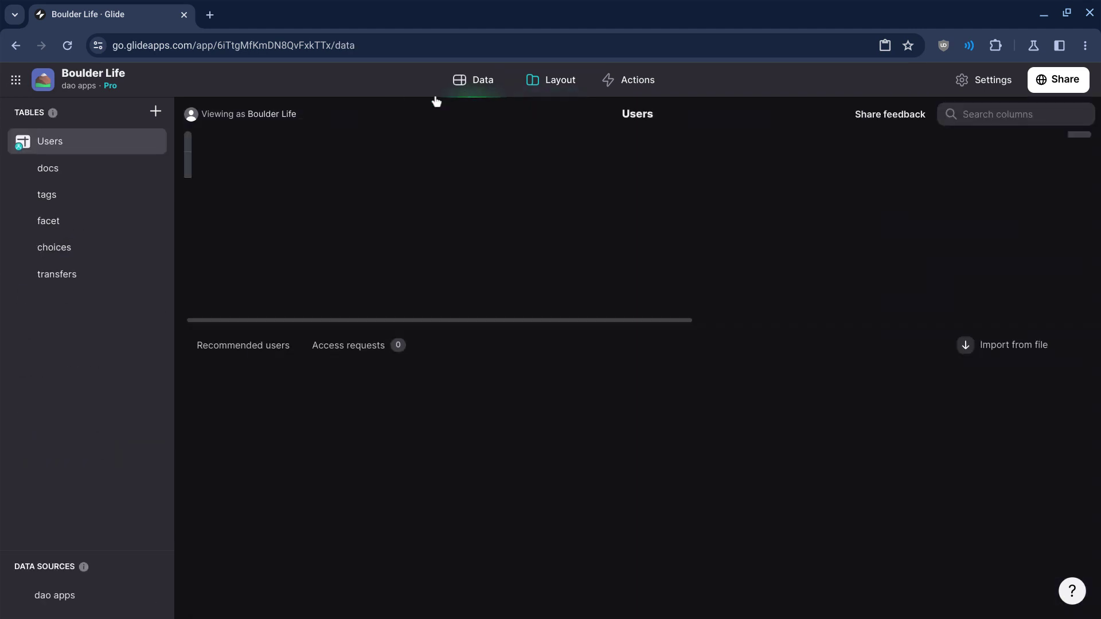
pyautogui.click(566, 81)
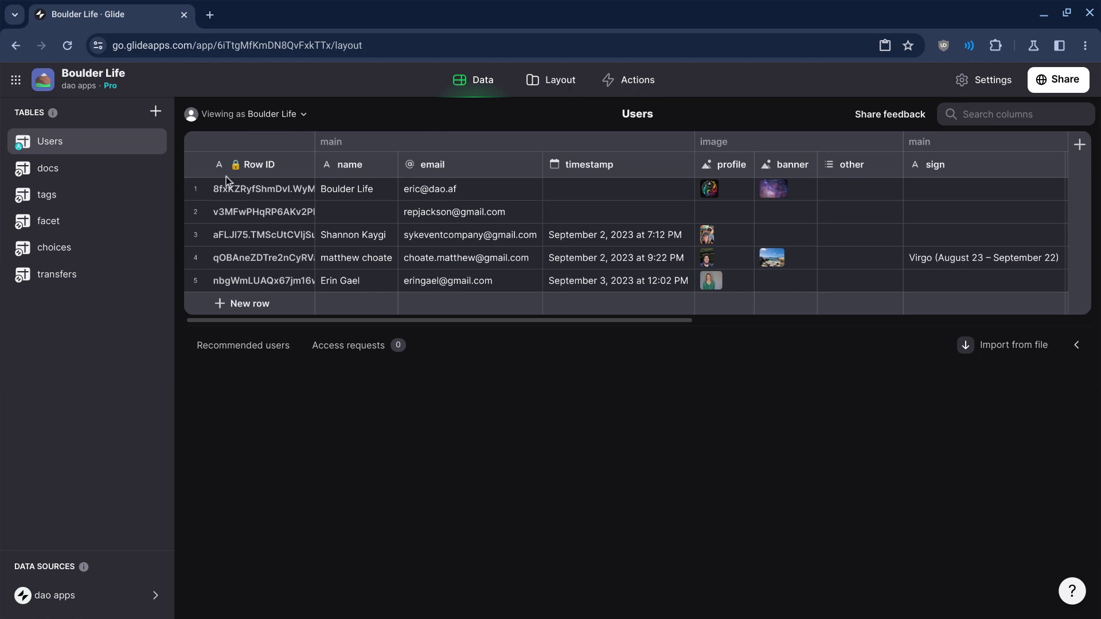
pyautogui.scroll(-1, 131, 224)
pyautogui.scroll(1, 123, 123)
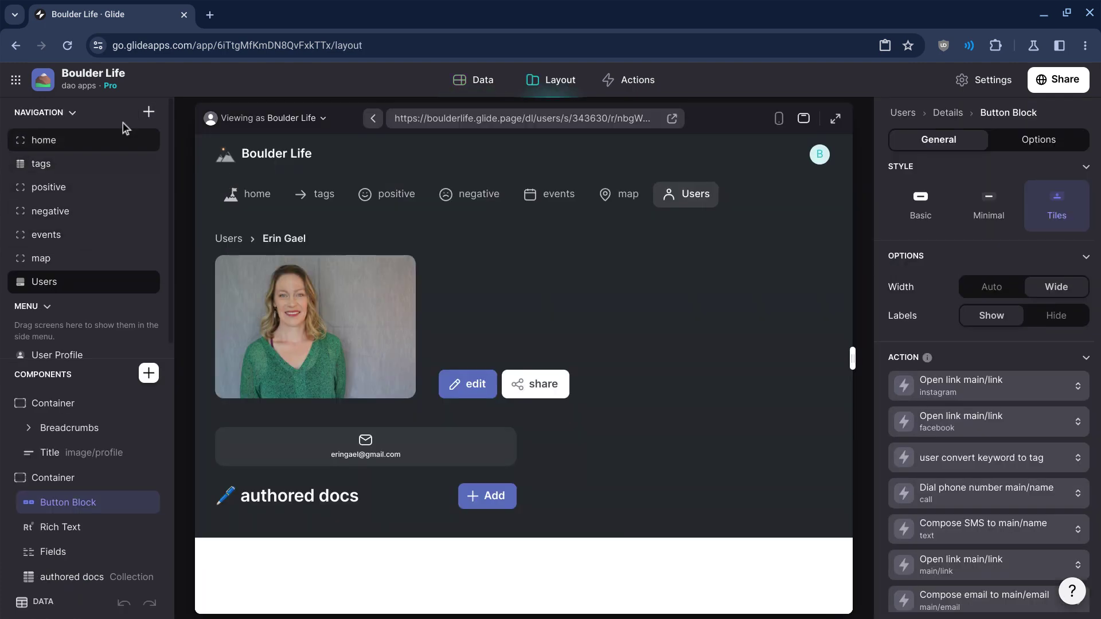
# - Add a navigation screen from the transfers table and label it wallet
pyautogui.click(148, 112)
pyautogui.moveTo(152, 139)
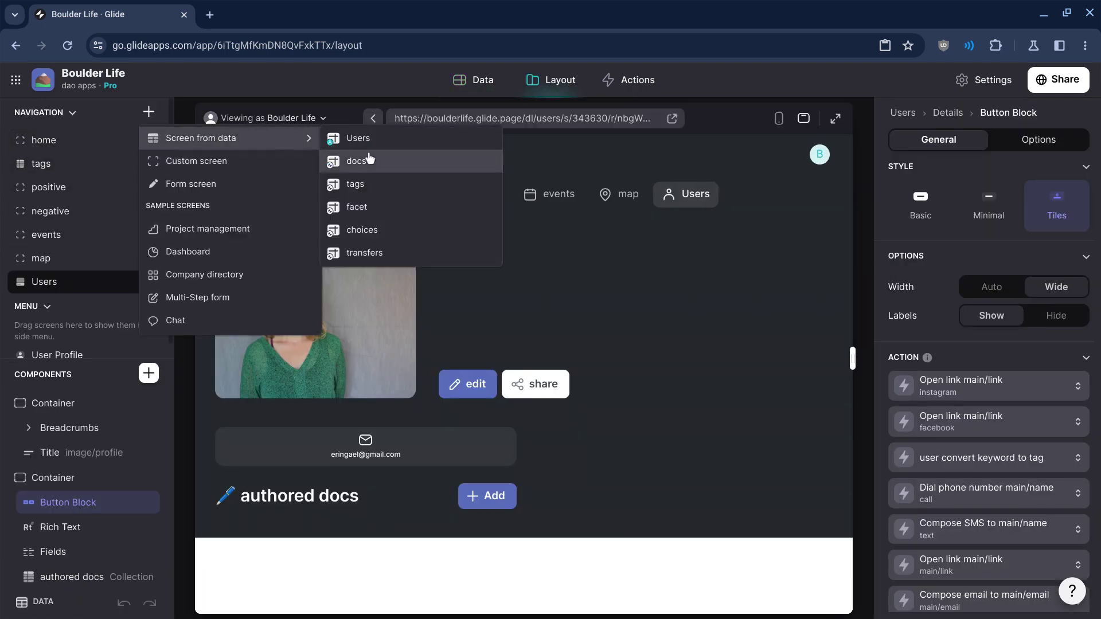
pyautogui.click(372, 261)
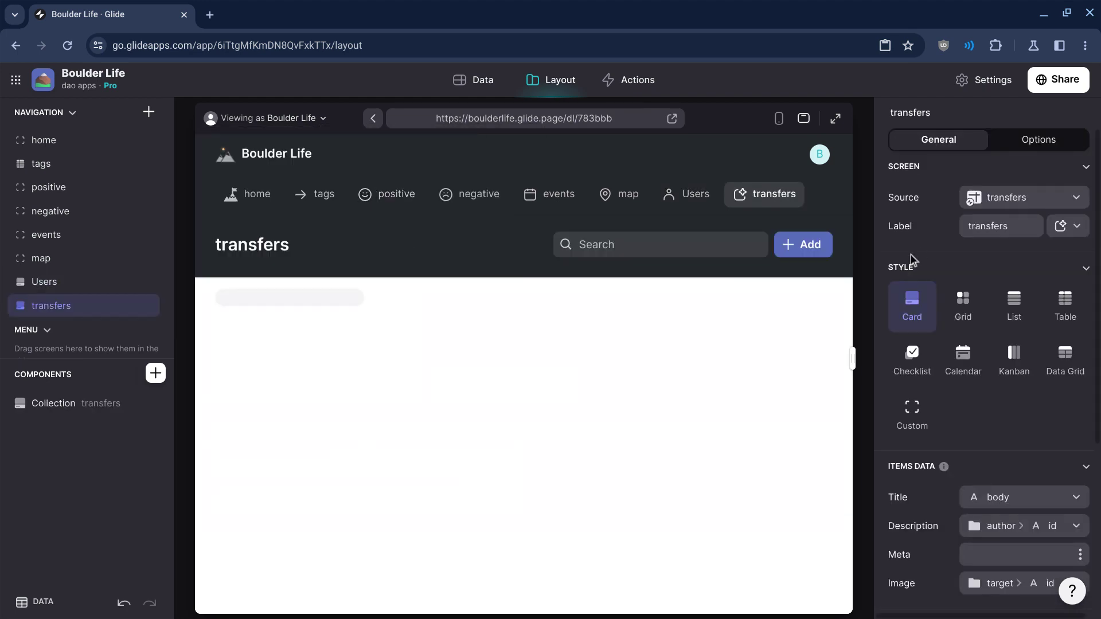
pyautogui.doubleClick(1001, 223)
pyautogui.write('wallet')
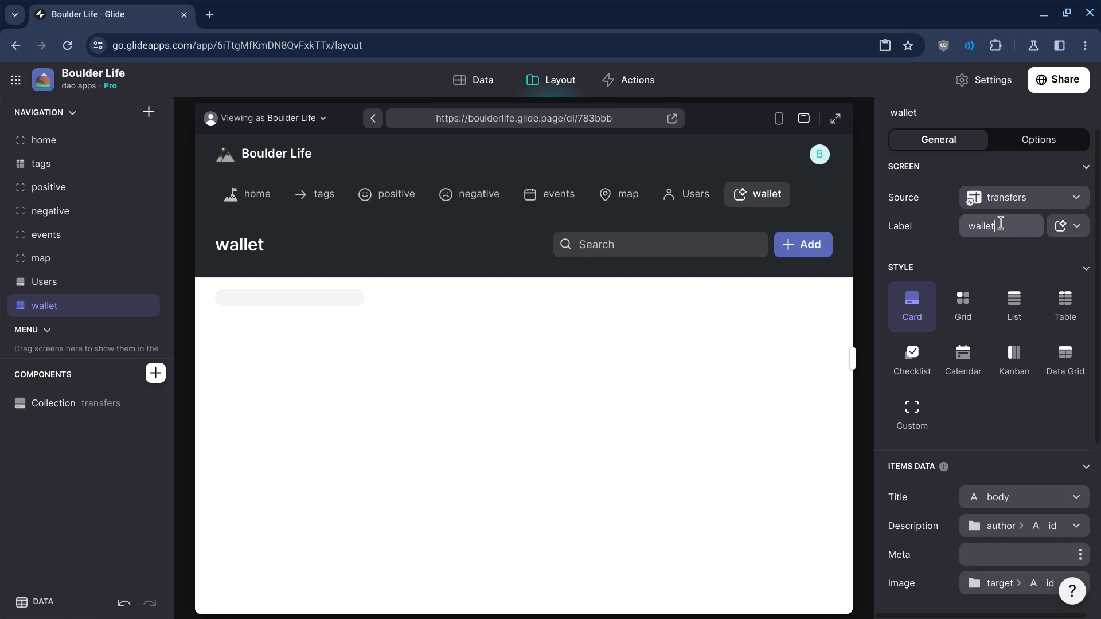
# - Open the wallet screen's Add item form, remove every field except body, and enter test as the body
pyautogui.click(793, 251)
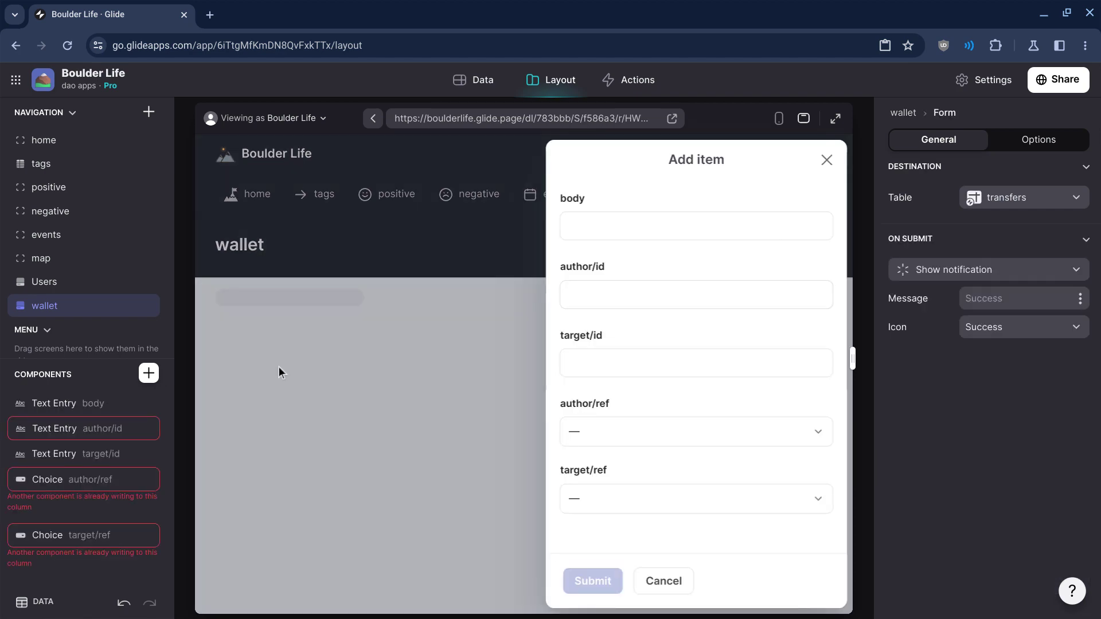
pyautogui.click(147, 431)
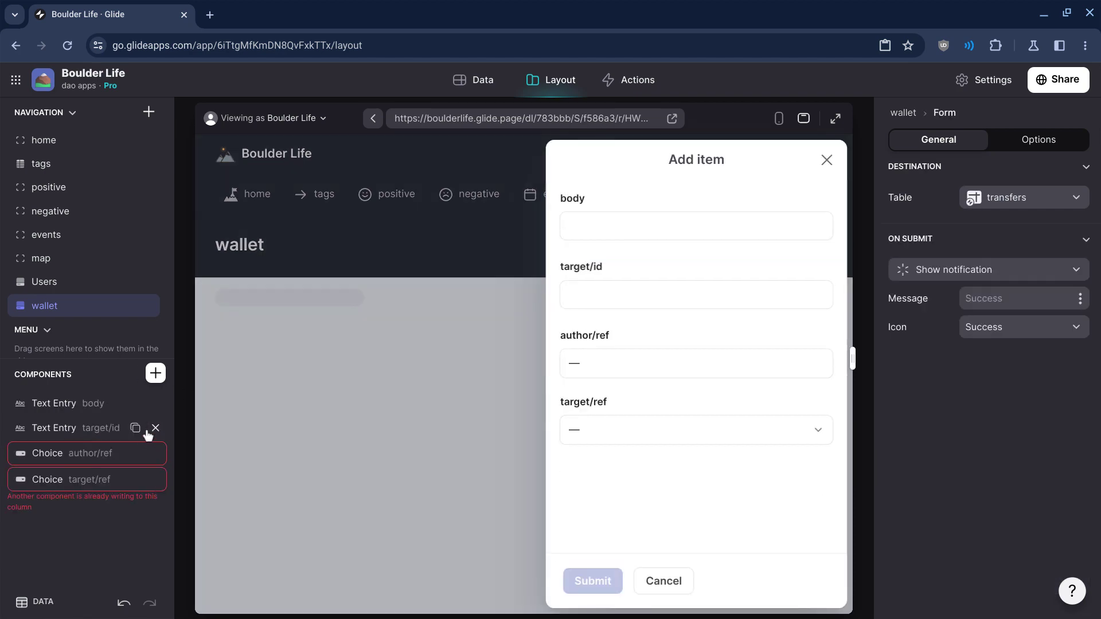
pyautogui.click(155, 455)
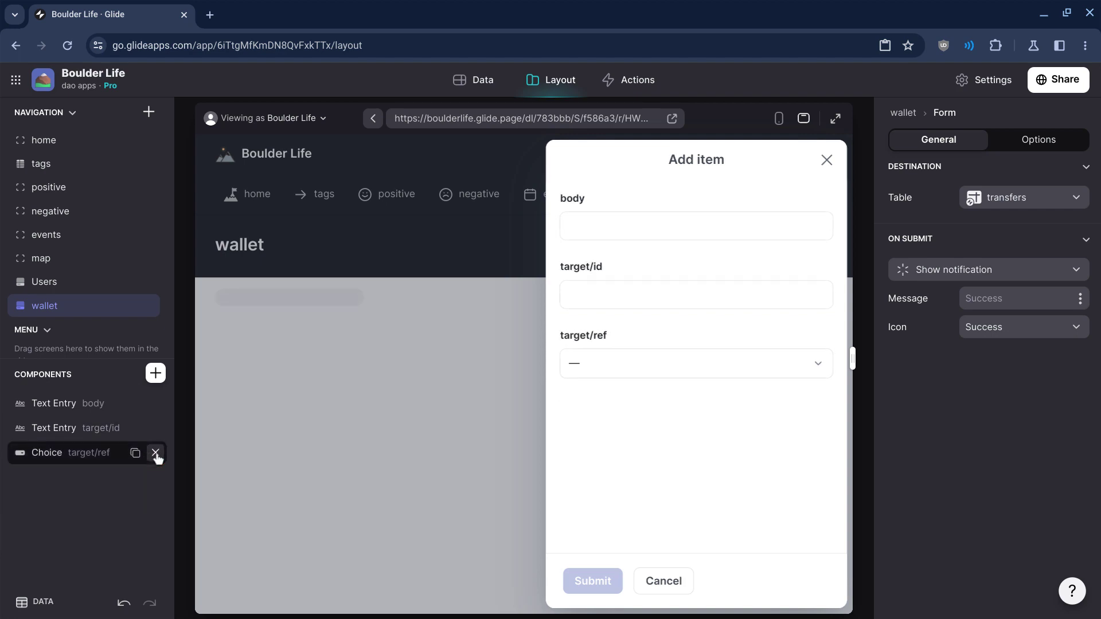
pyautogui.click(156, 454)
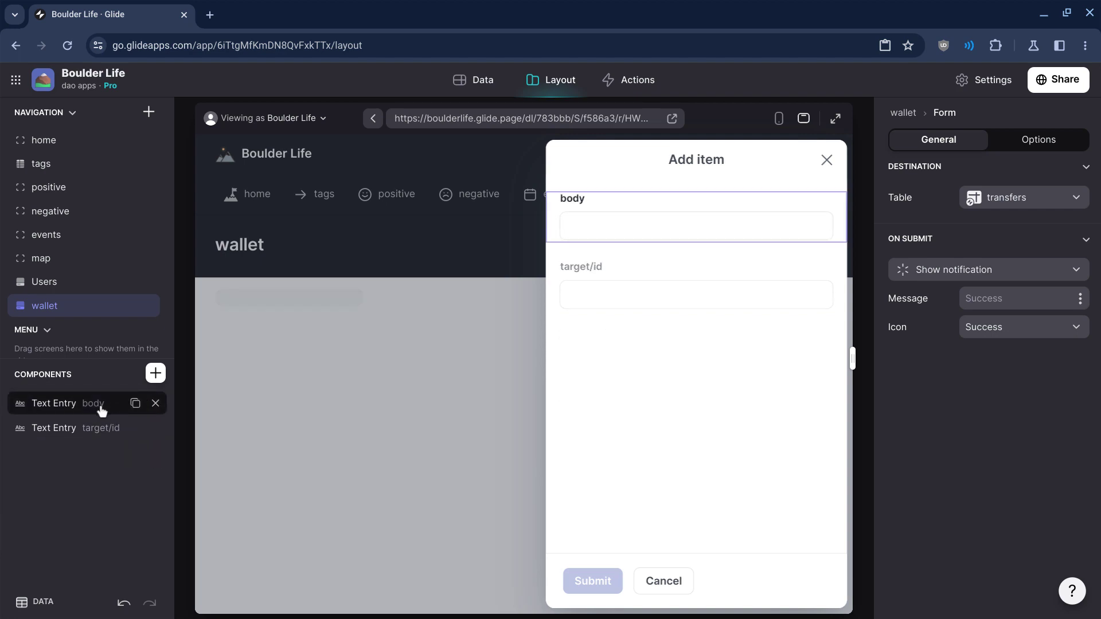
pyautogui.click(653, 225)
pyautogui.write('test')
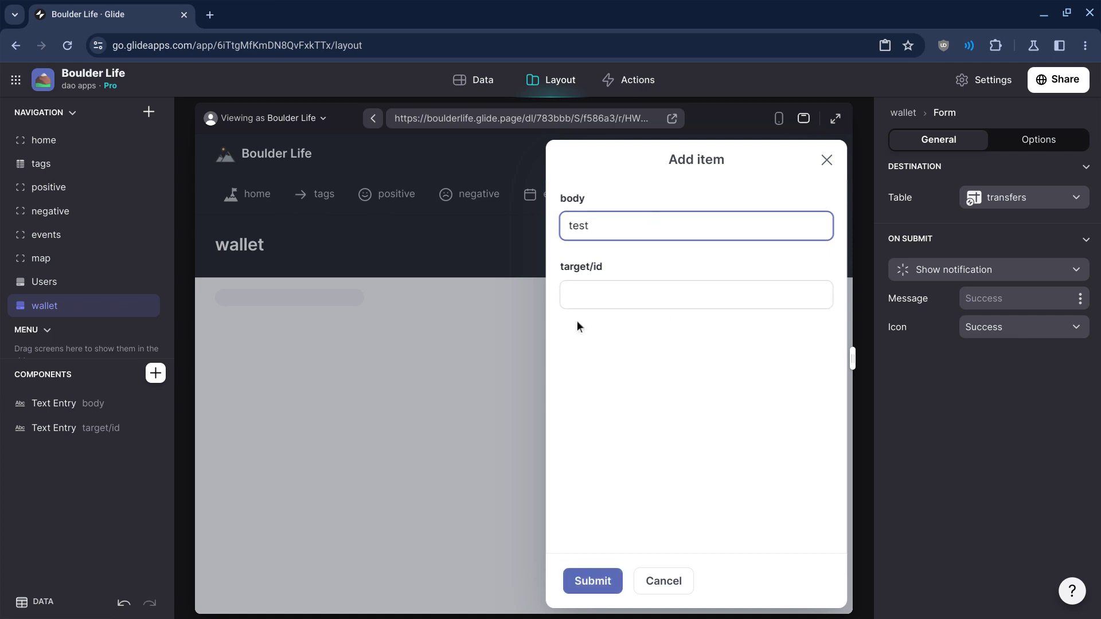
pyautogui.moveTo(132, 434)
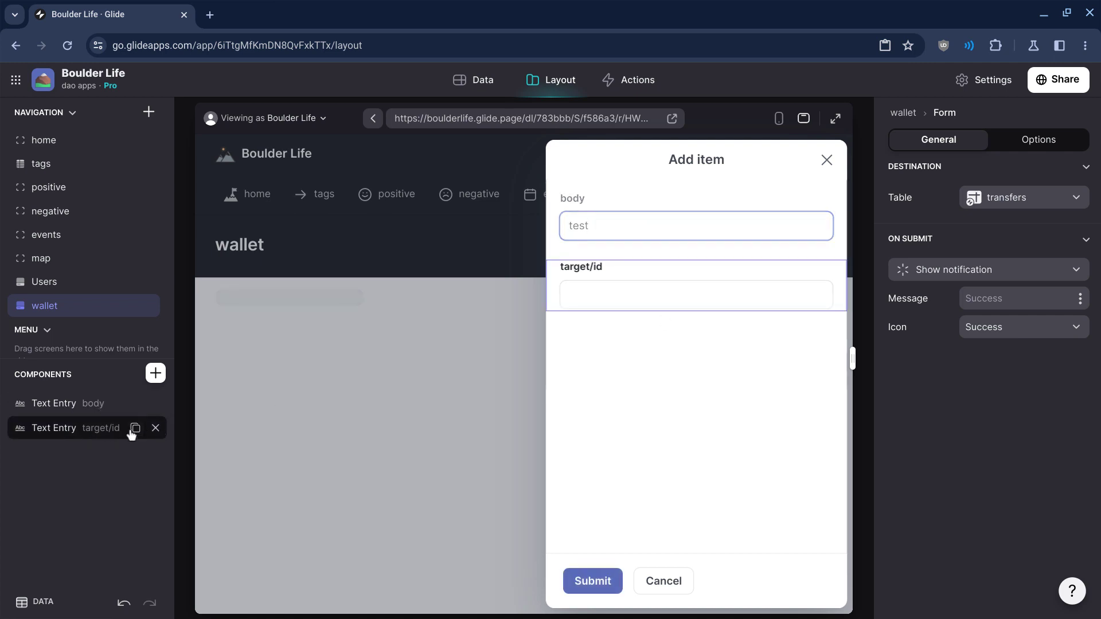
pyautogui.click(155, 428)
# - Add a Choice component to the wallet form and have it write to the target/id column
pyautogui.click(38, 114)
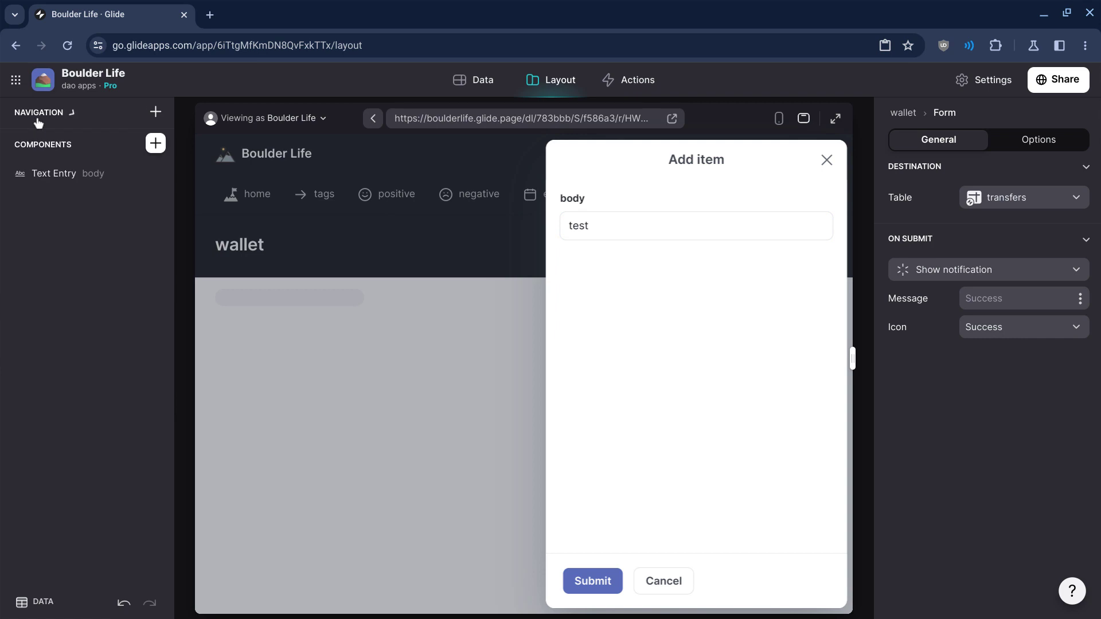
pyautogui.click(155, 142)
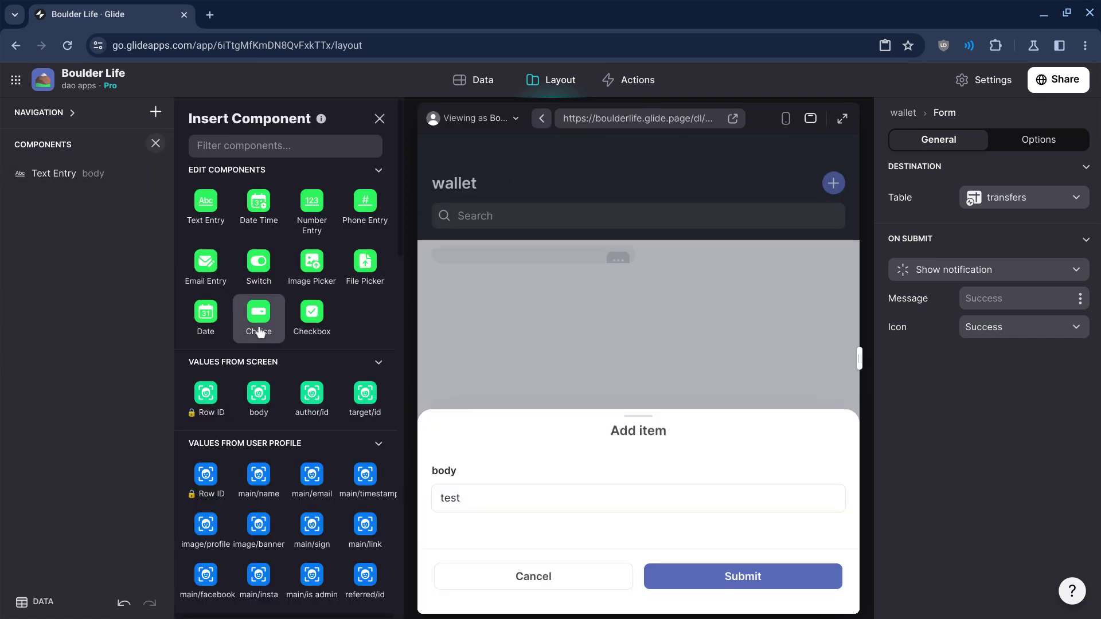
pyautogui.click(258, 319)
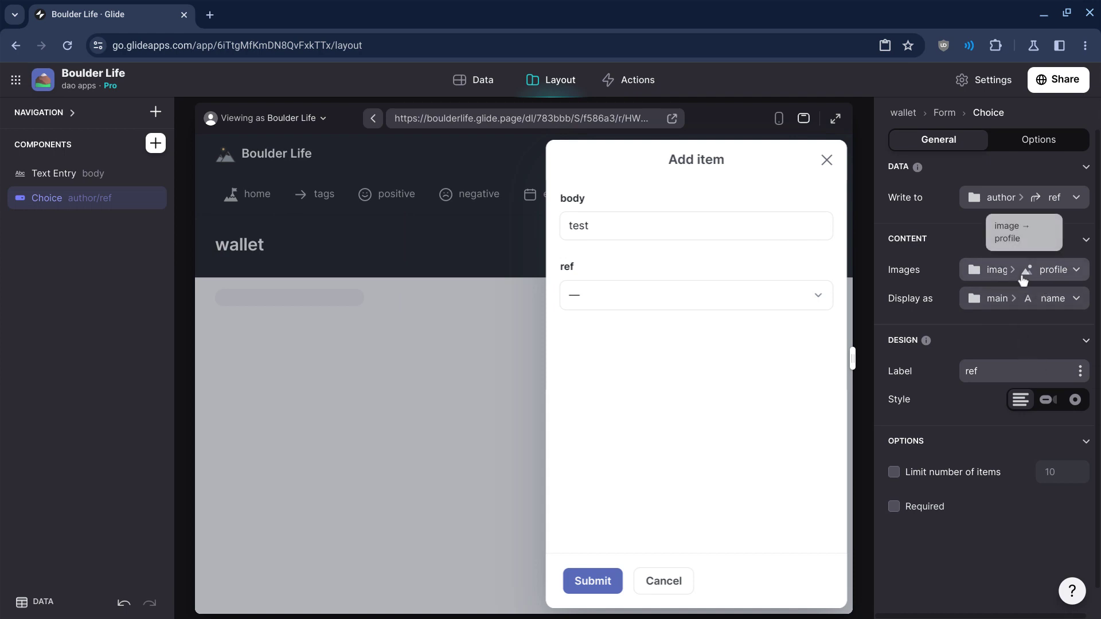
pyautogui.click(1010, 201)
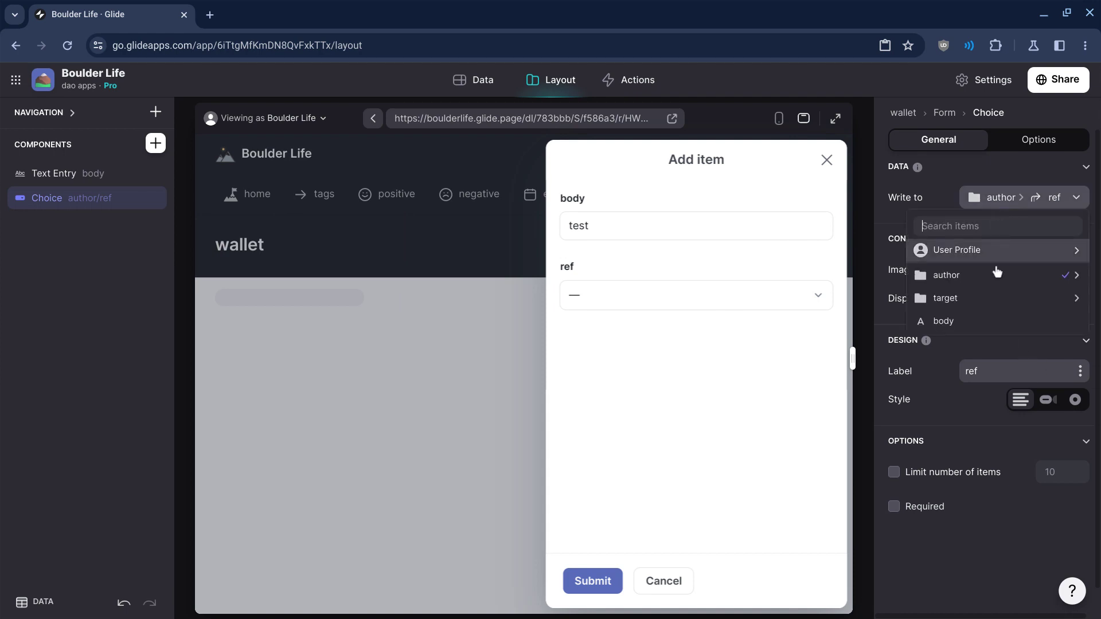
pyautogui.moveTo(958, 297)
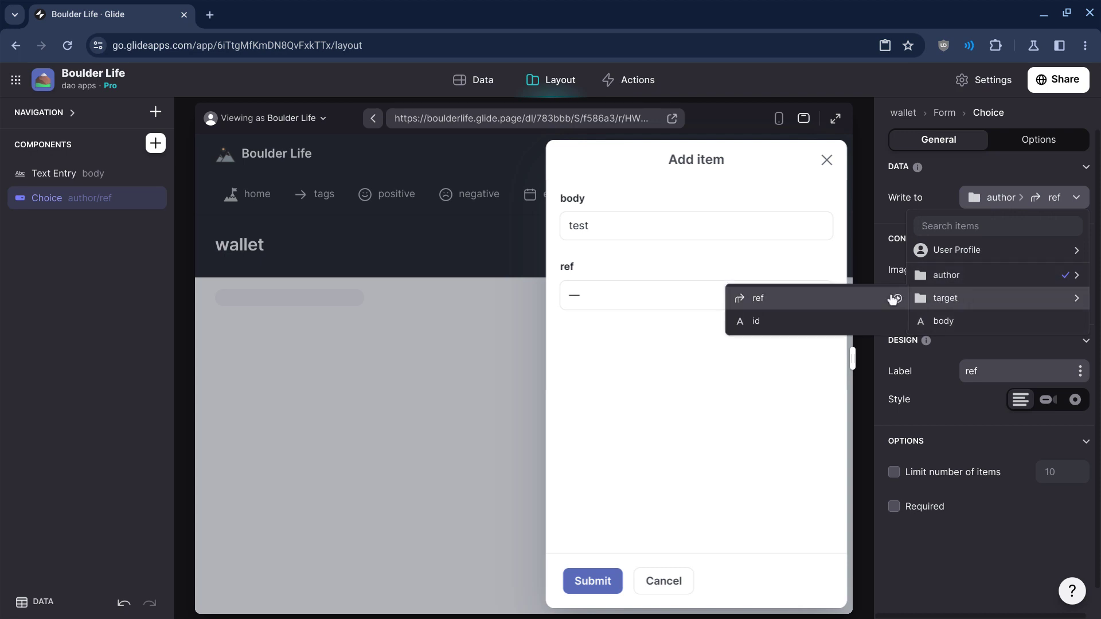
pyautogui.click(828, 320)
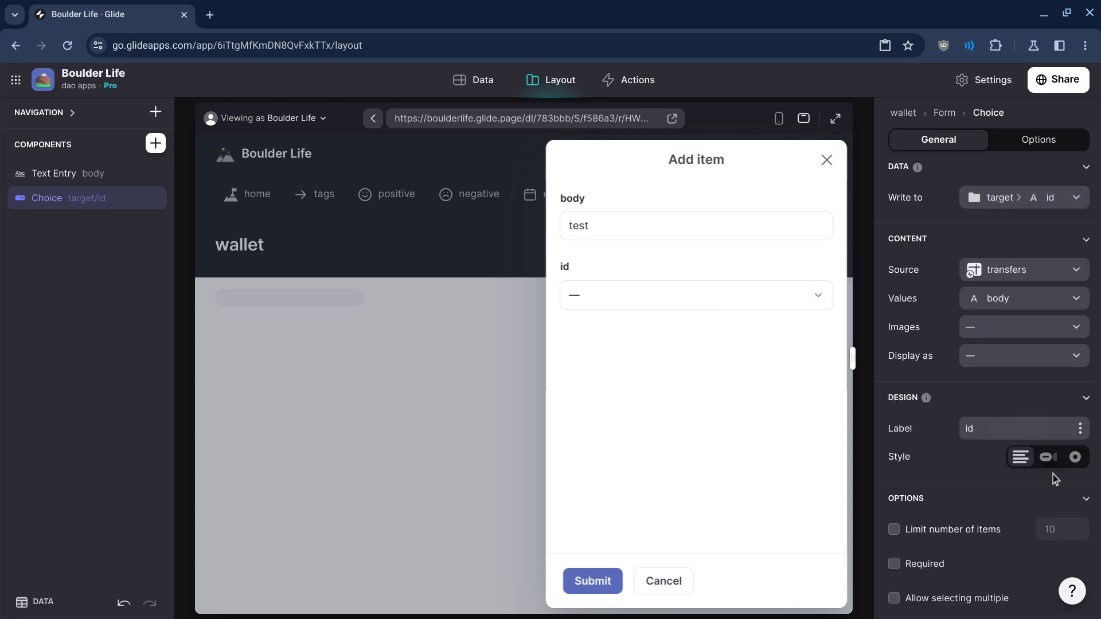
# - Label the new Choice component recipient
pyautogui.click(1000, 422)
pyautogui.write('re')
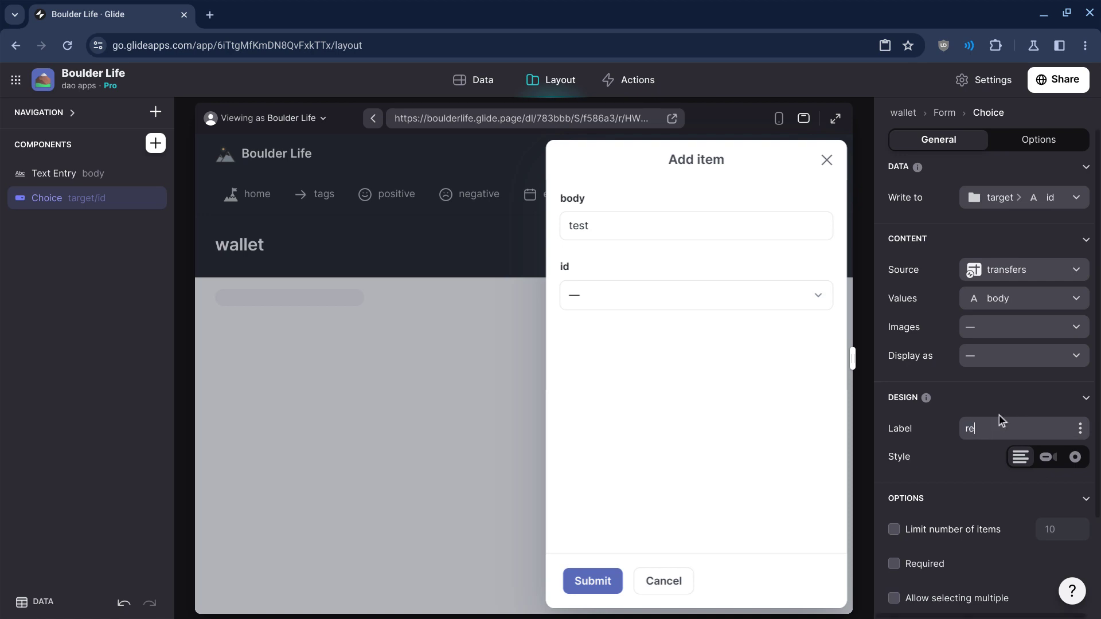
pyautogui.write('cipient')
pyautogui.click(731, 307)
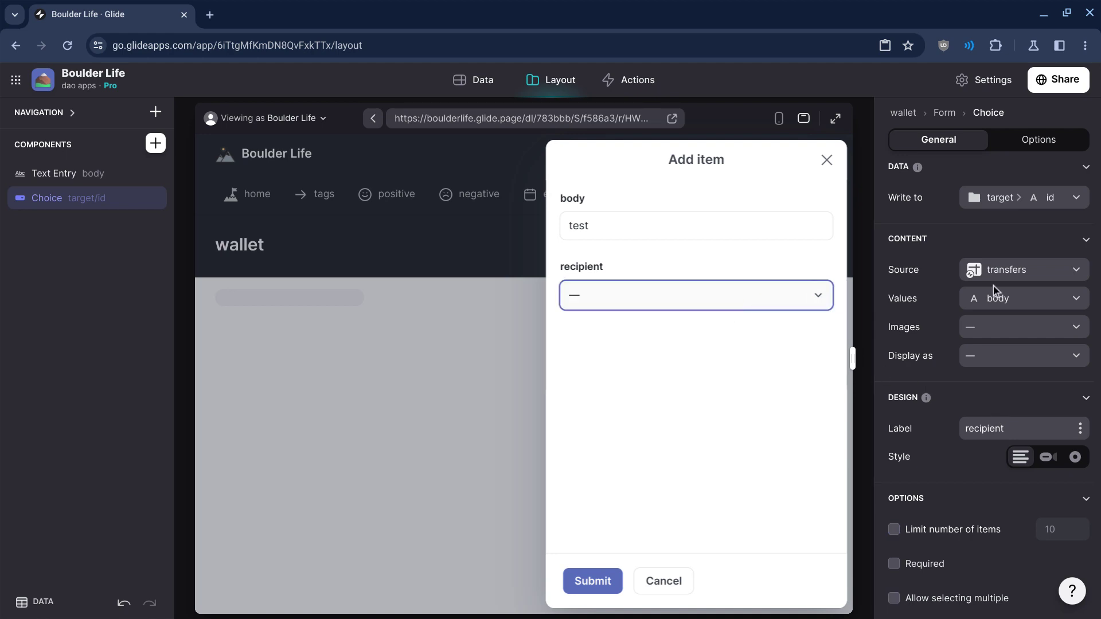
# - Source the recipient choices from the Users table and display them as selectable pills instead of a dropdown
pyautogui.click(1032, 280)
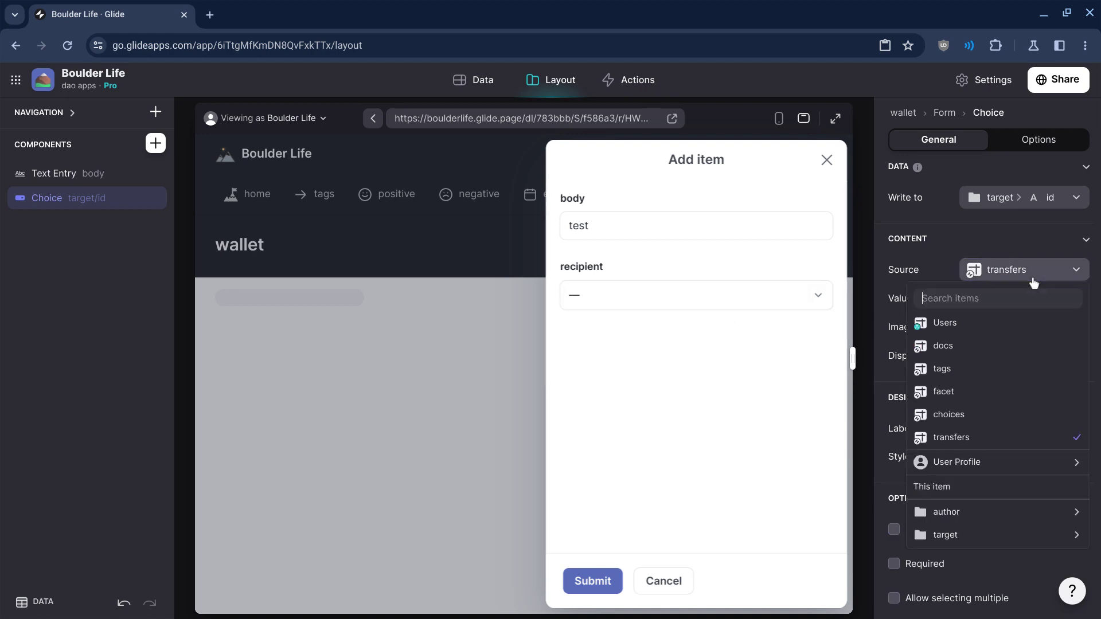
pyautogui.click(982, 325)
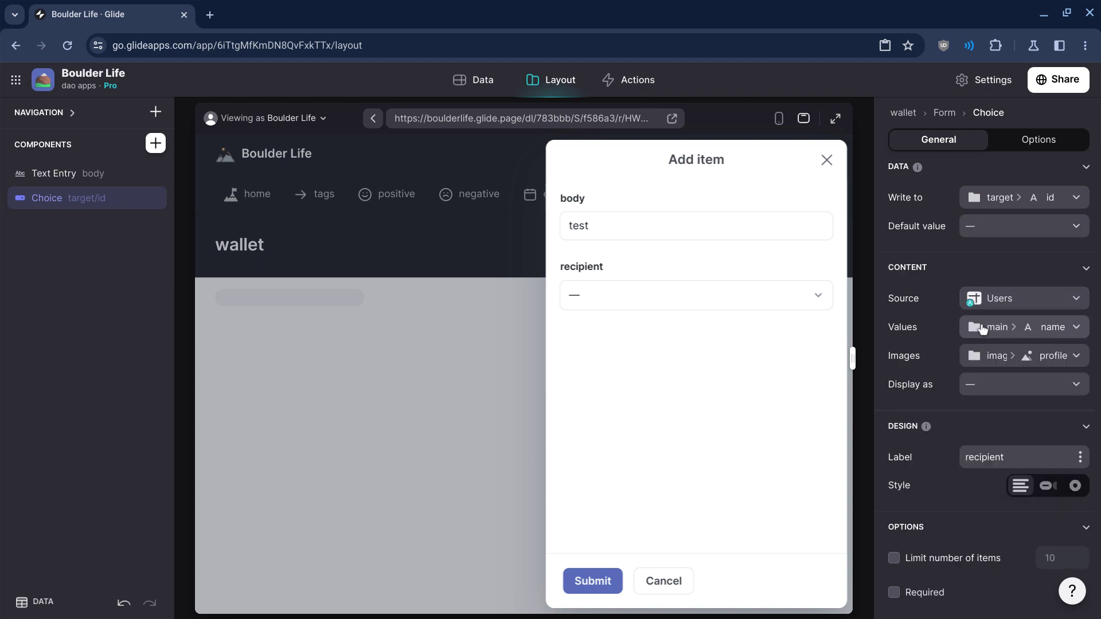
pyautogui.click(662, 296)
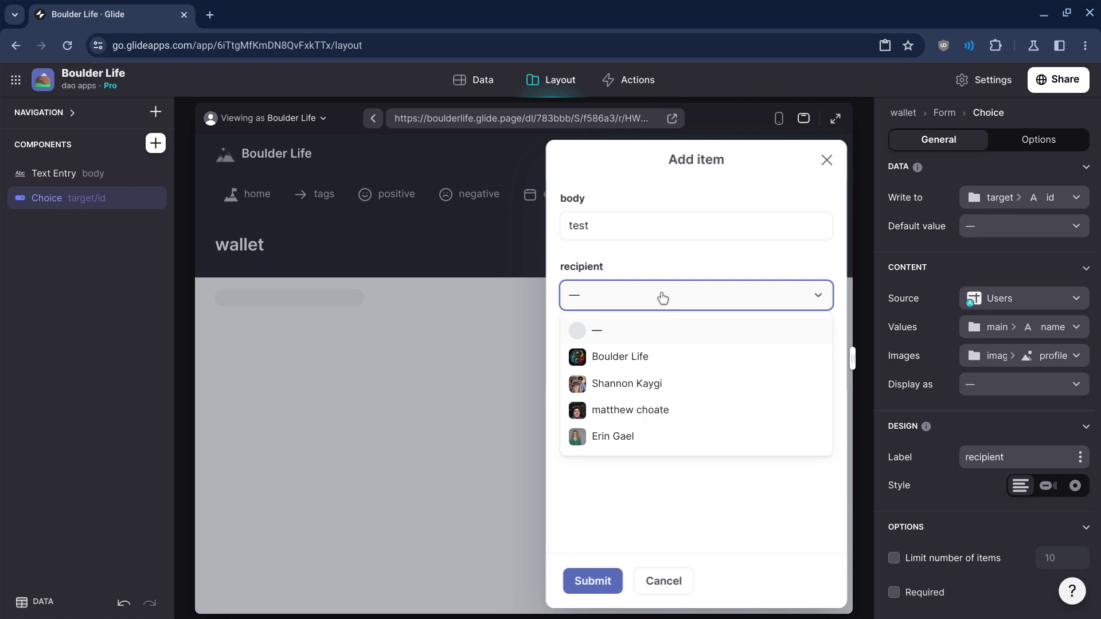
pyautogui.click(662, 296)
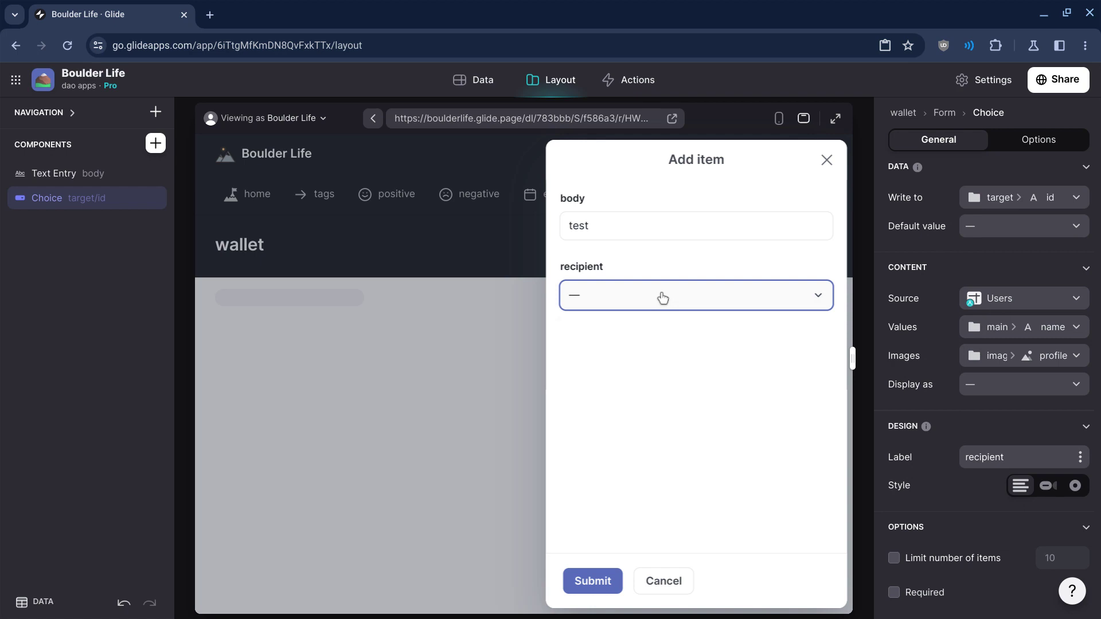
pyautogui.click(1046, 486)
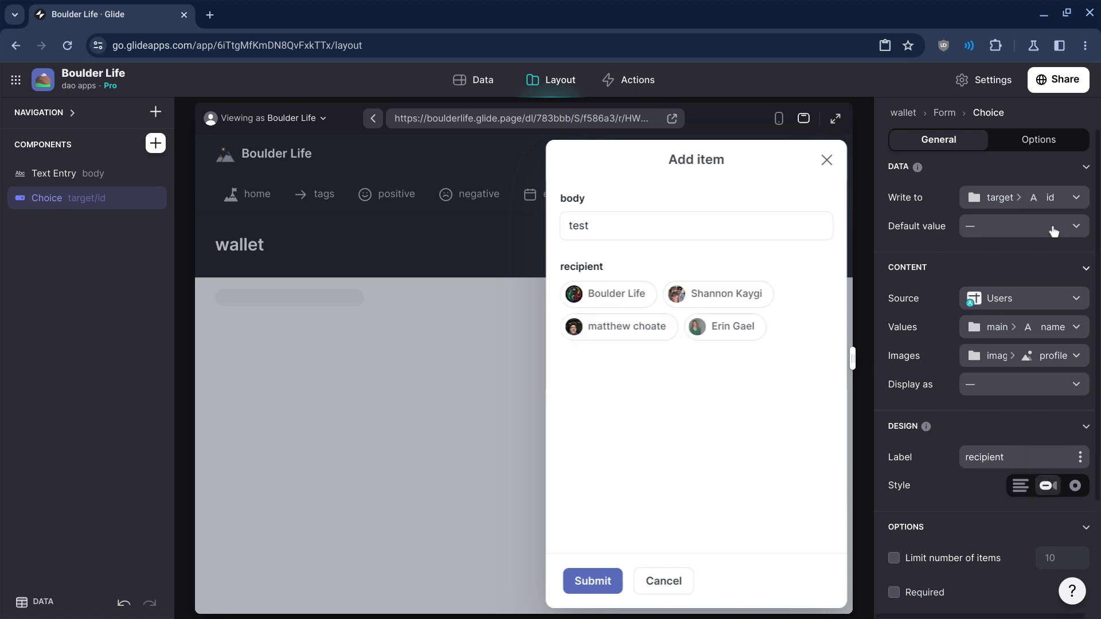
# - Filter the recipient choices to Row ID is not the User Profile's Row ID, and select a member as test recipient
pyautogui.click(1033, 140)
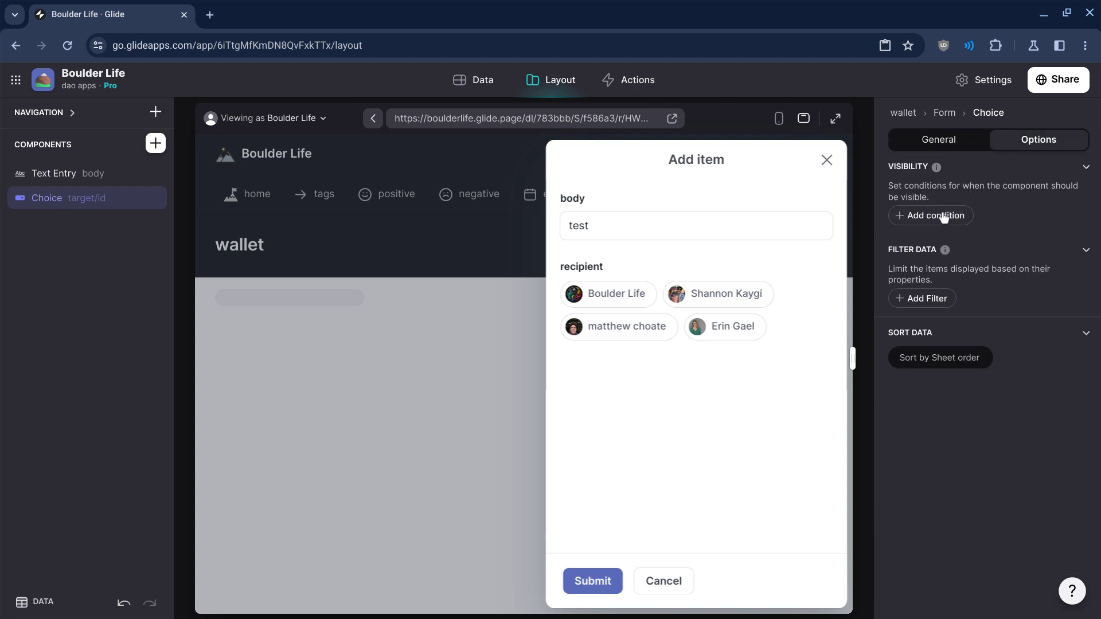
pyautogui.click(924, 299)
pyautogui.click(912, 275)
pyautogui.click(890, 322)
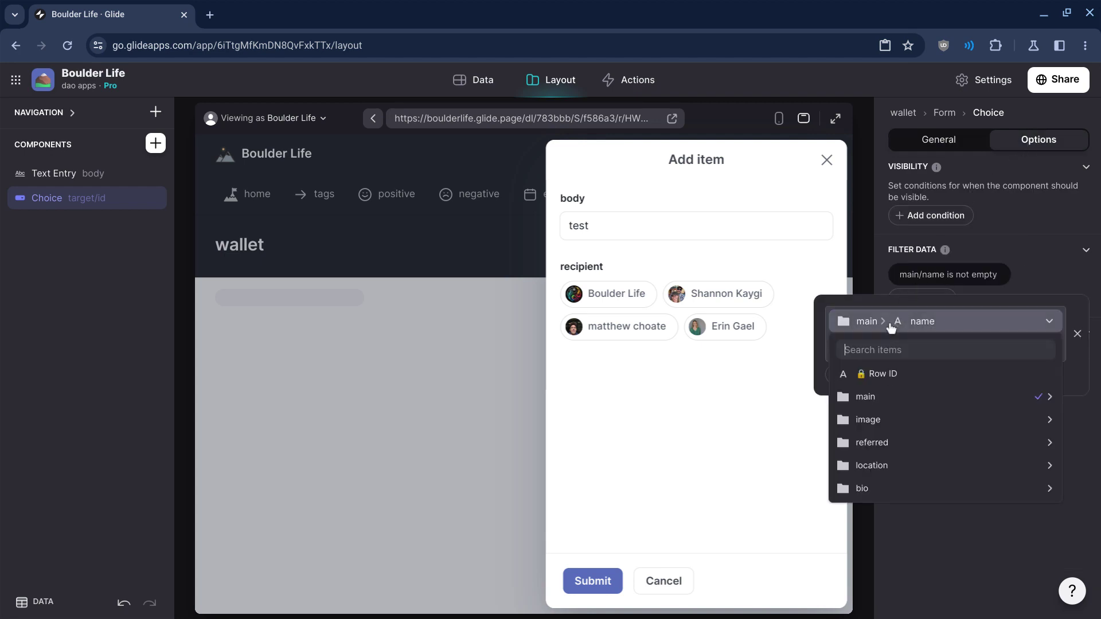
pyautogui.click(877, 374)
pyautogui.click(869, 347)
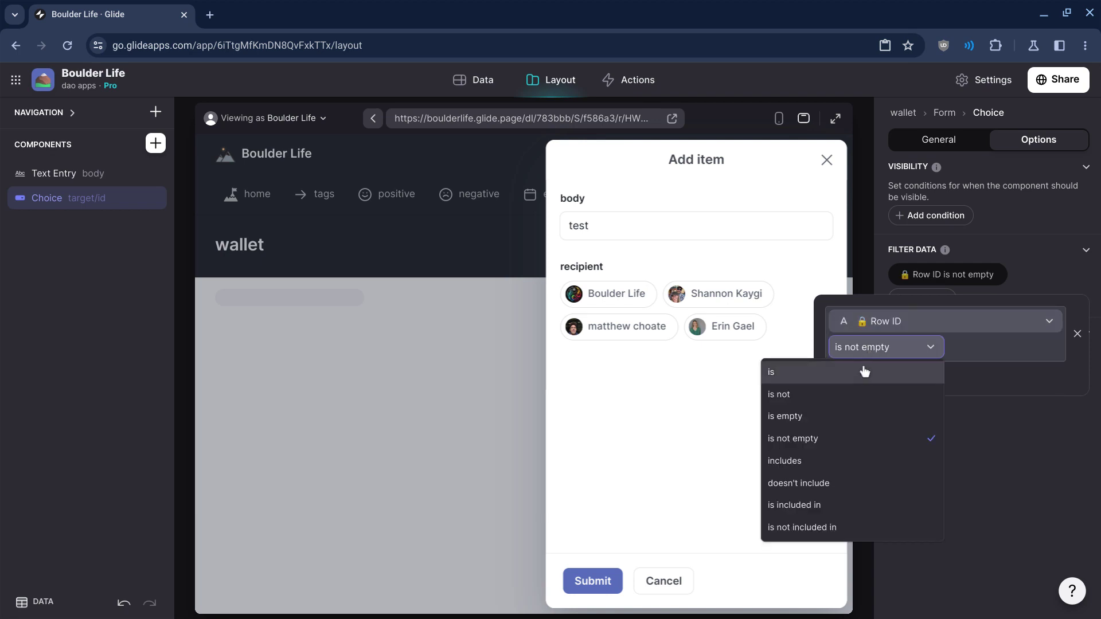
pyautogui.click(865, 373)
pyautogui.click(865, 352)
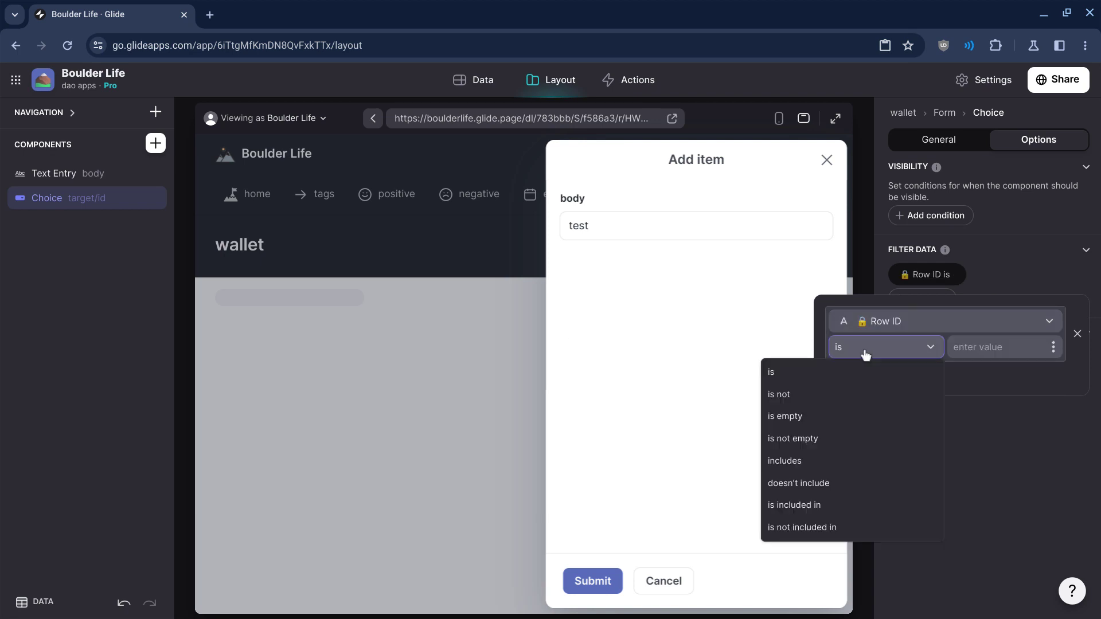
pyautogui.click(864, 395)
pyautogui.click(1053, 347)
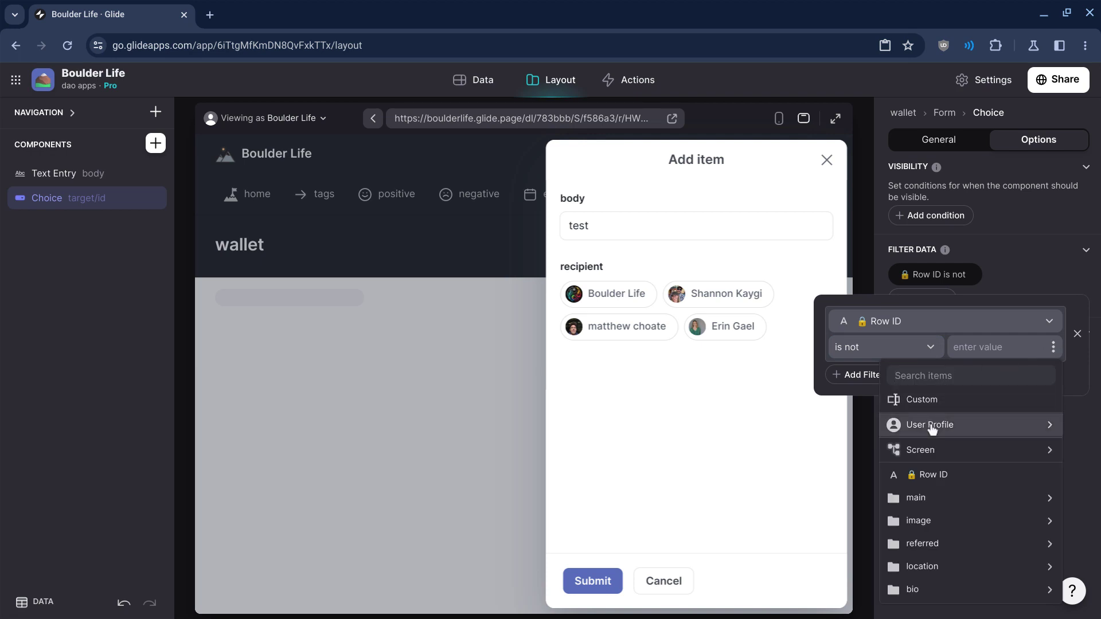
pyautogui.moveTo(932, 427)
pyautogui.click(829, 432)
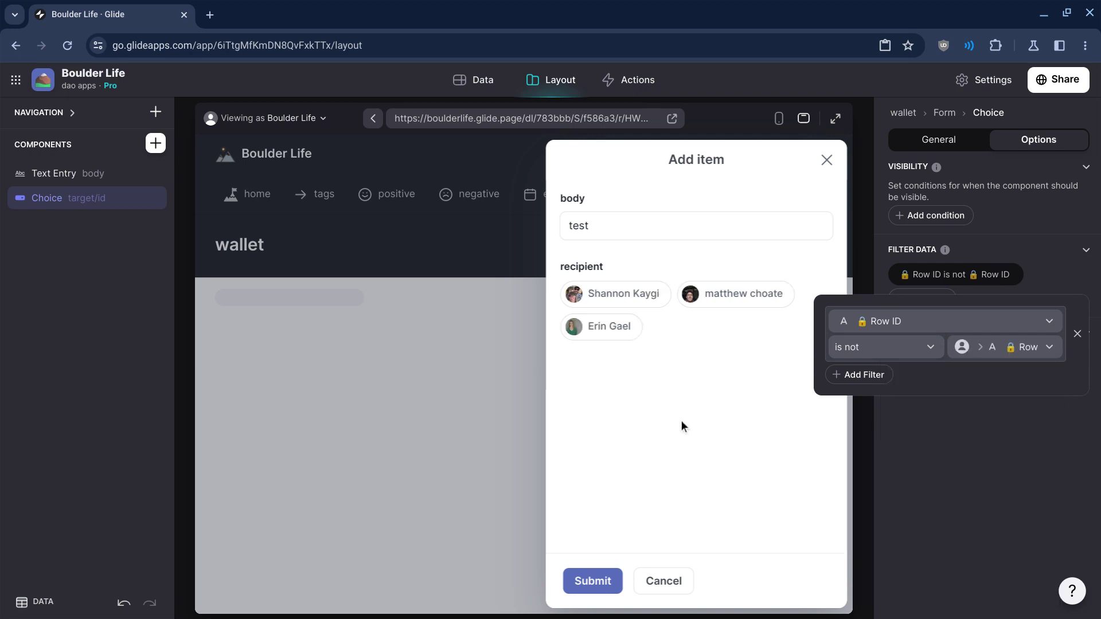
pyautogui.click(682, 421)
pyautogui.click(710, 308)
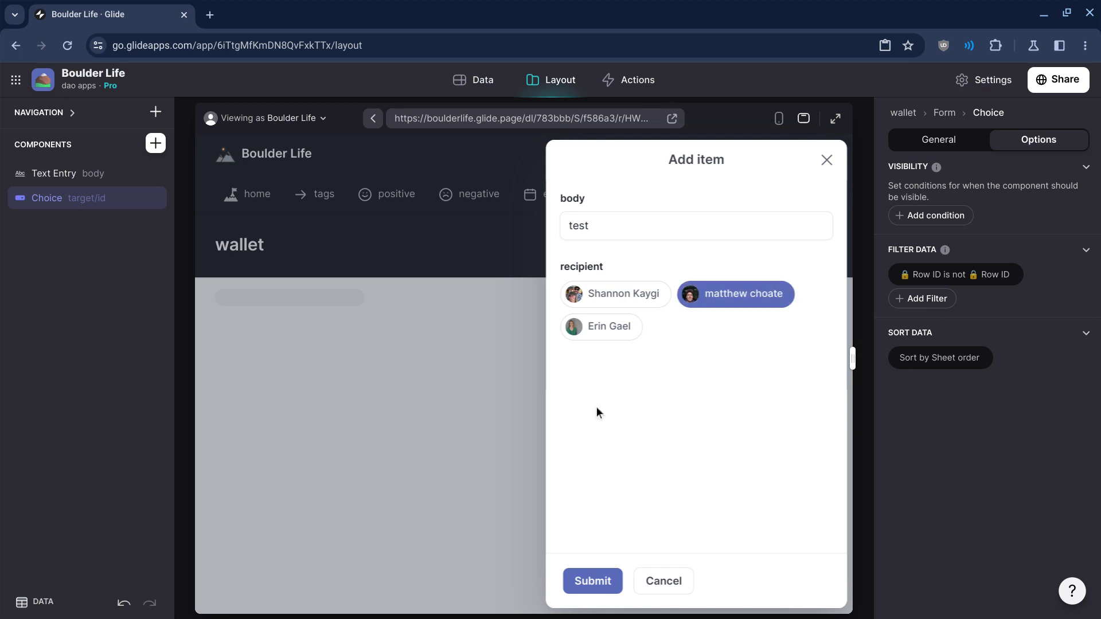
# - Duplicate the body column in the transfers table, name the copy amount and set its type to Number
pyautogui.click(456, 80)
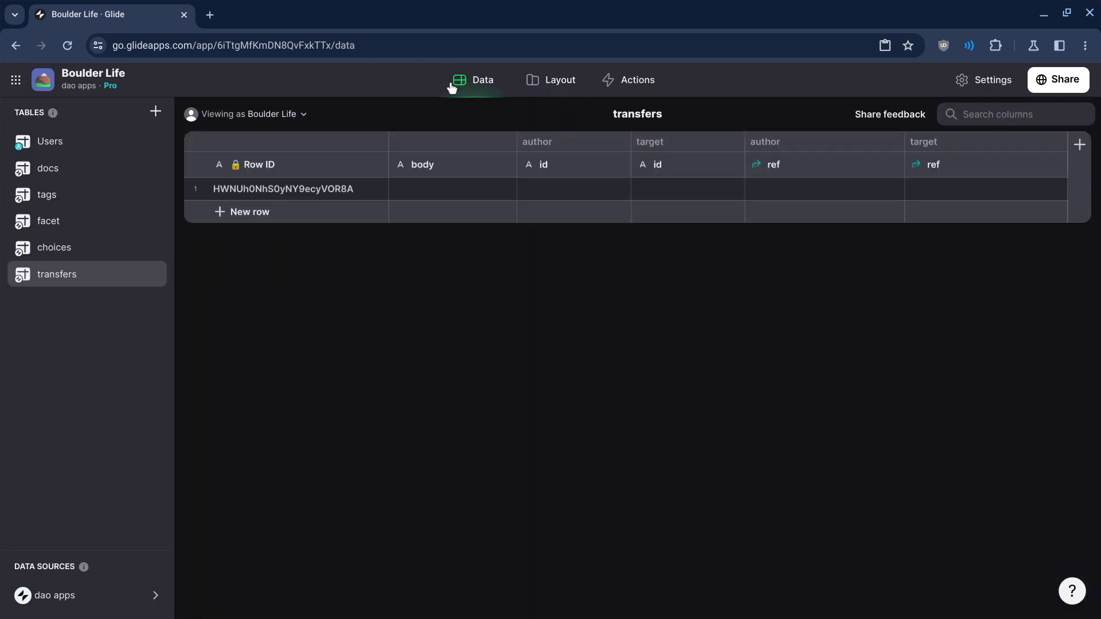
pyautogui.click(505, 166)
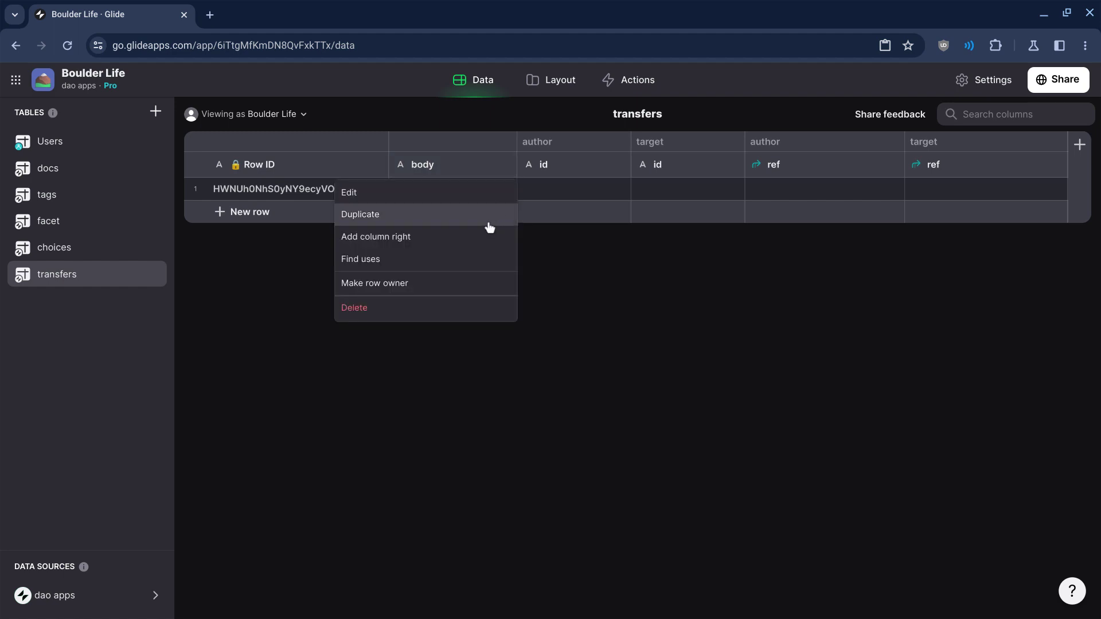
pyautogui.click(487, 222)
pyautogui.tripleClick(747, 196)
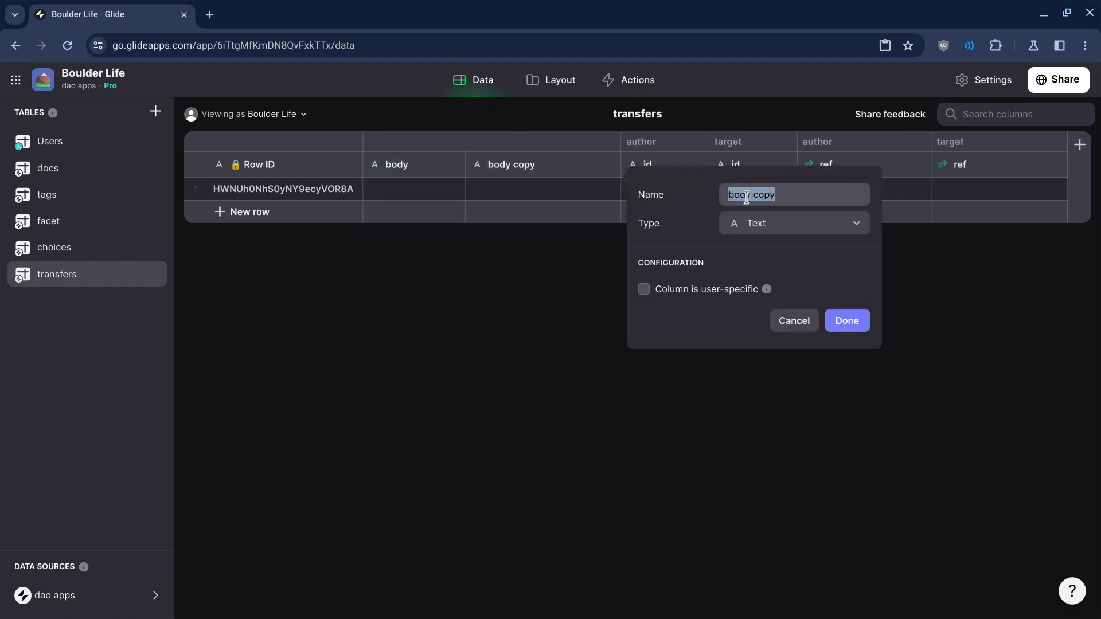
pyautogui.write('amount')
pyautogui.click(732, 223)
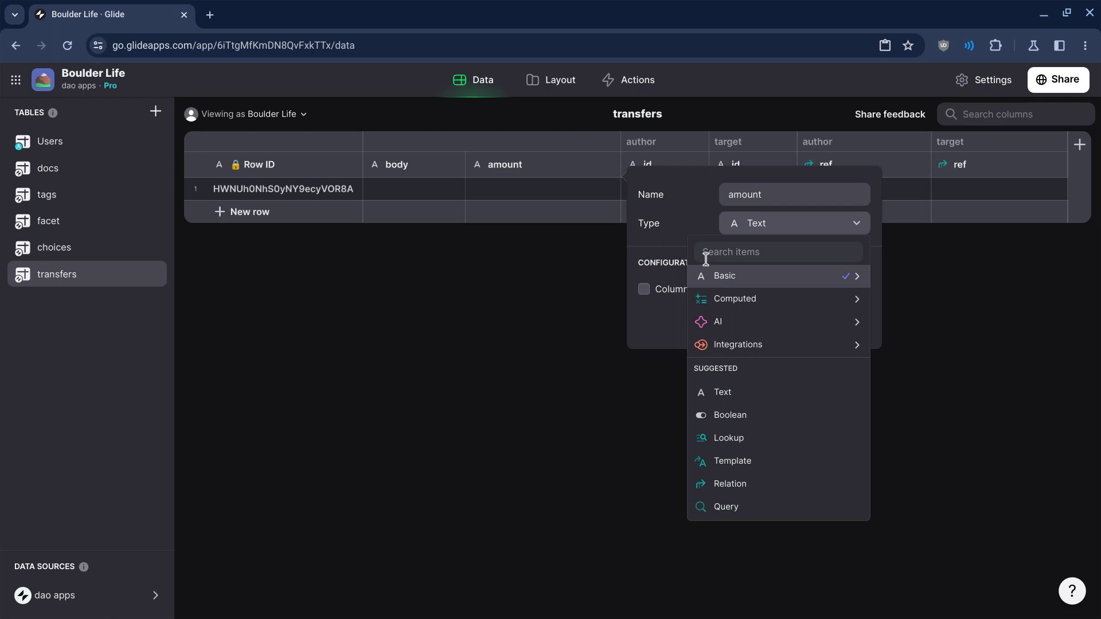
pyautogui.moveTo(745, 276)
pyautogui.click(927, 300)
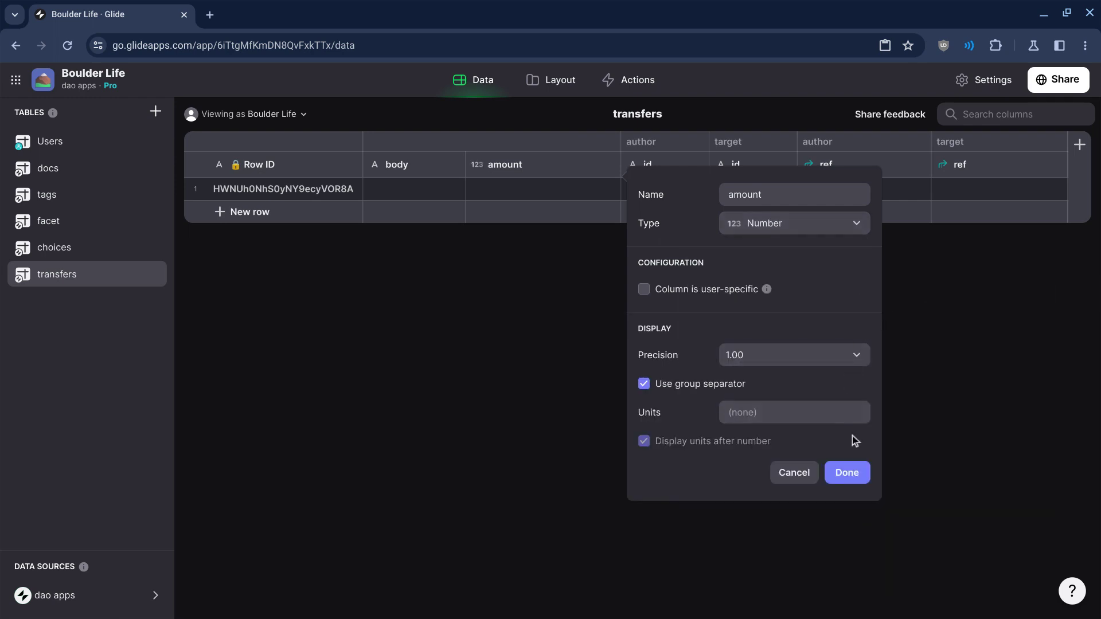
# - Set the amount column's precision to 1 and its units to pts, save it, and return to the wallet form's layout
pyautogui.click(811, 362)
pyautogui.click(786, 378)
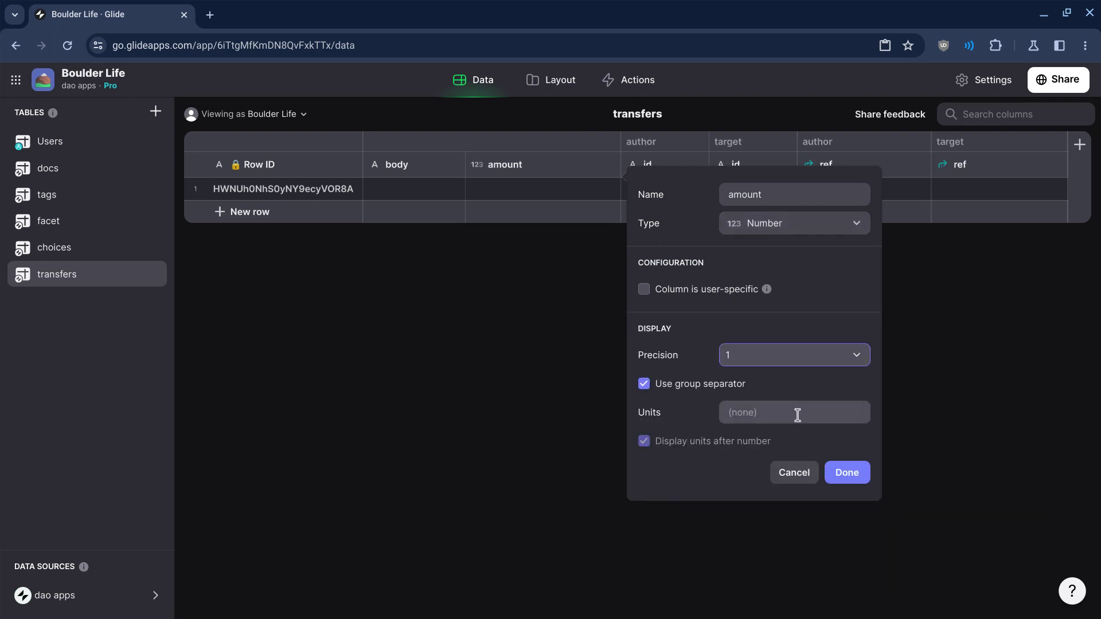
pyautogui.click(790, 411)
pyautogui.write('points')
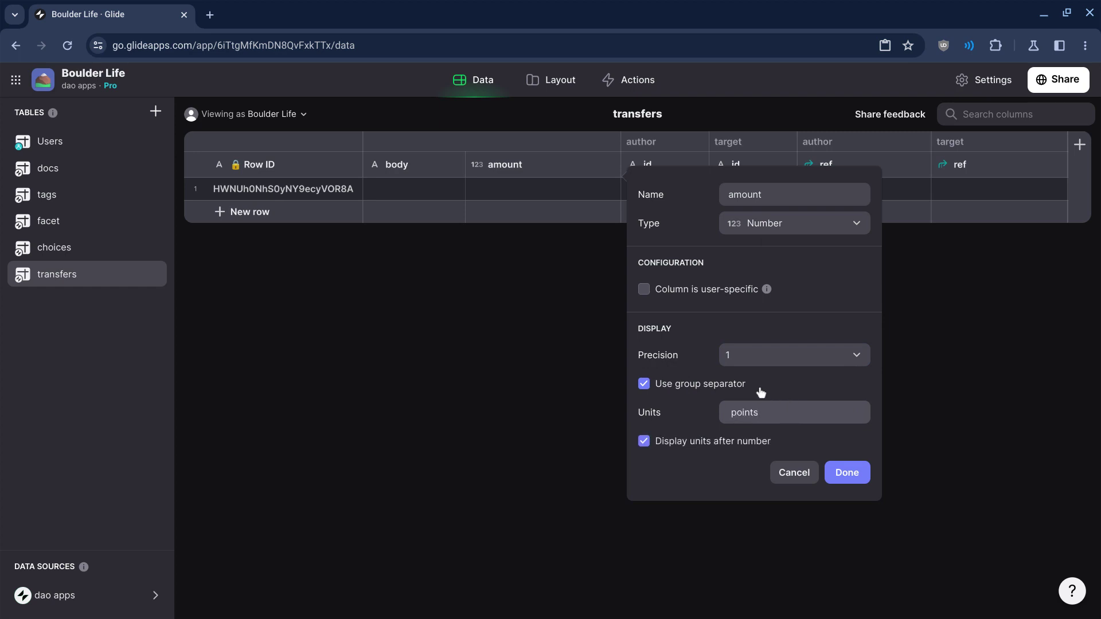
pyautogui.hotkey('ctrl', 'a')
pyautogui.press('BackSpace')
pyautogui.write('pts')
pyautogui.click(841, 471)
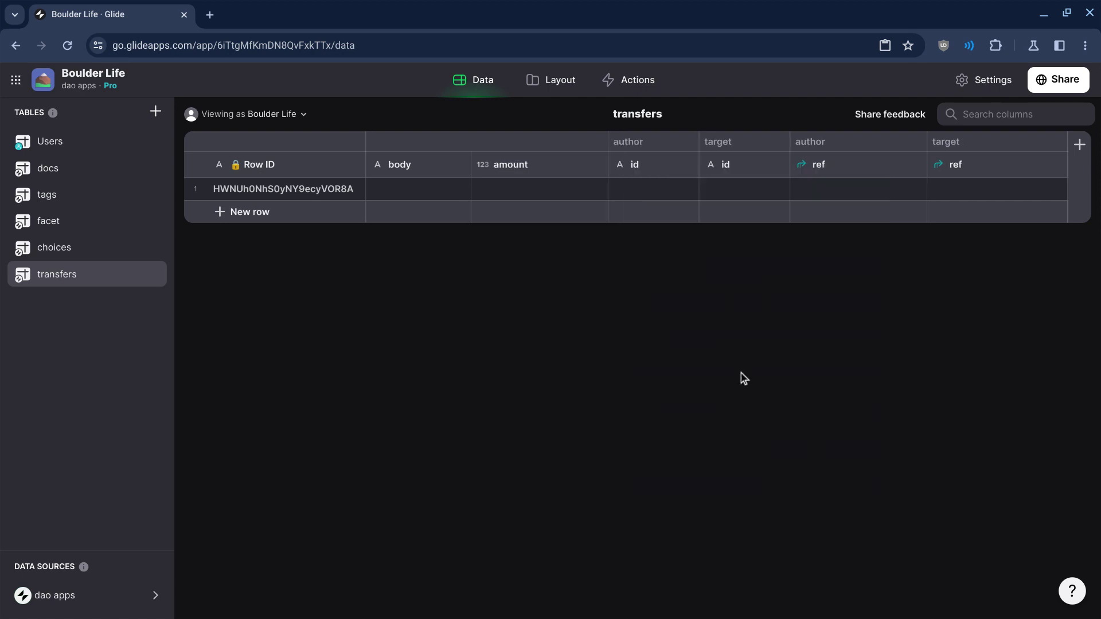
pyautogui.click(542, 82)
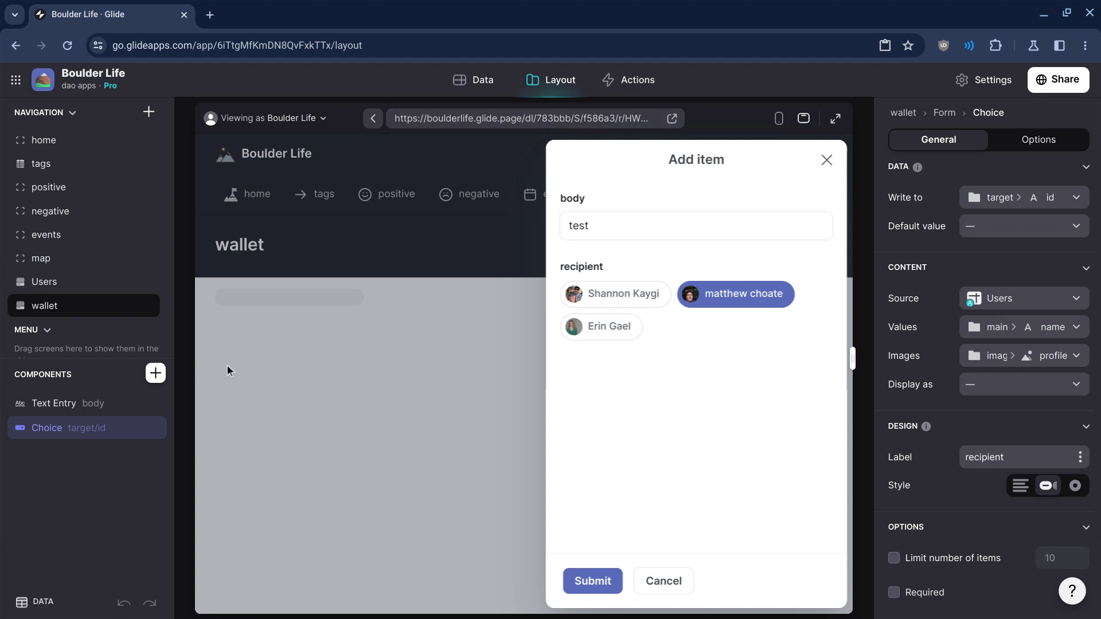
# - Add a Number Entry component for the amount column to the wallet form
pyautogui.click(154, 375)
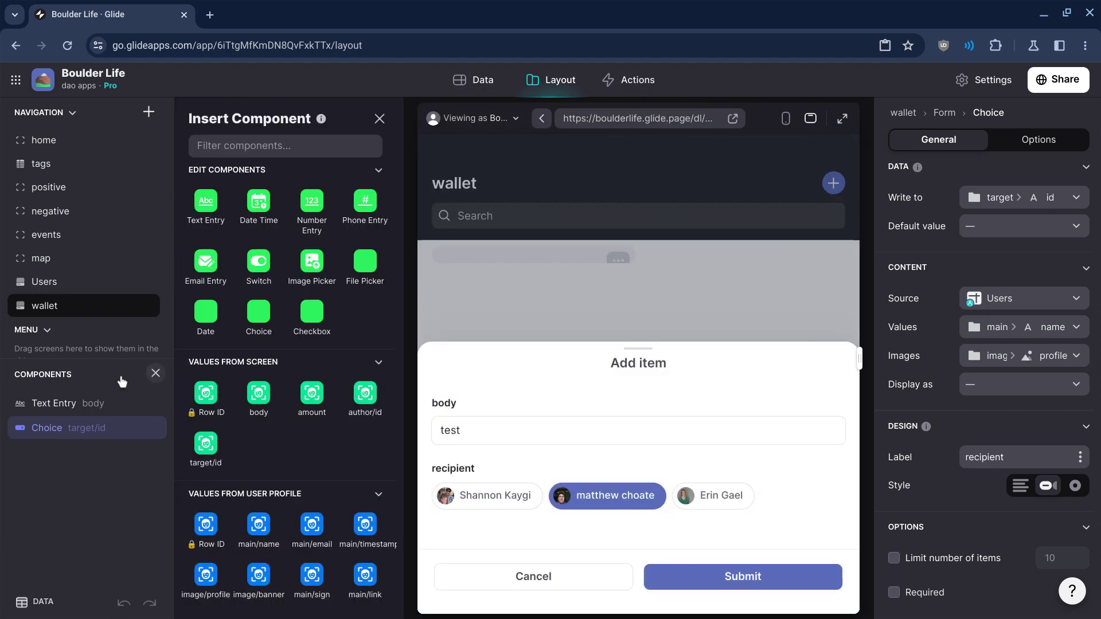
pyautogui.write('number')
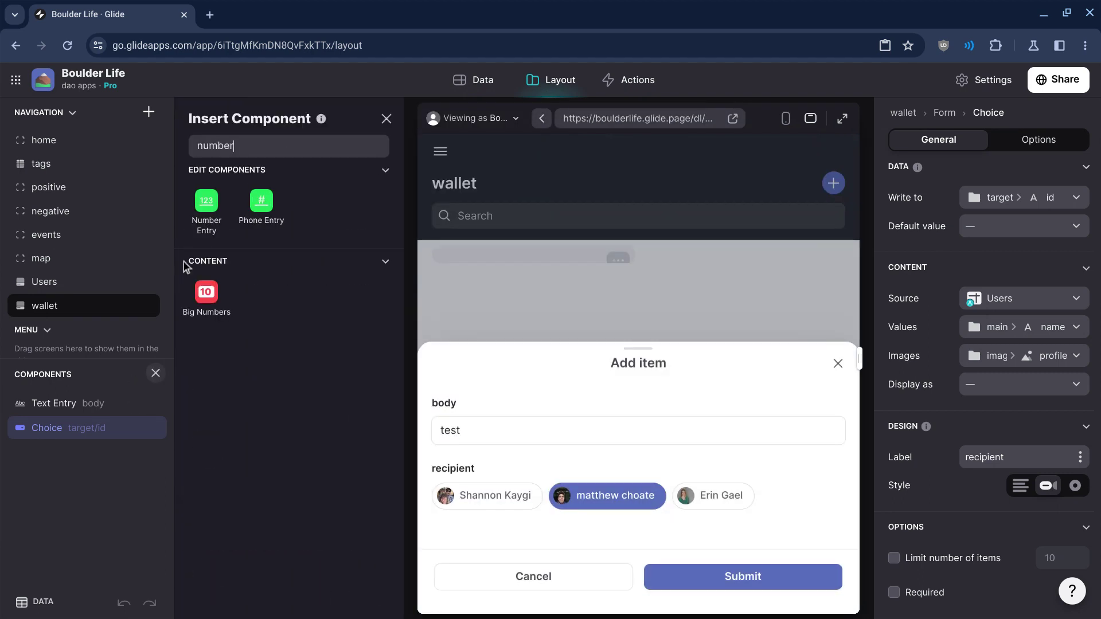
pyautogui.click(207, 219)
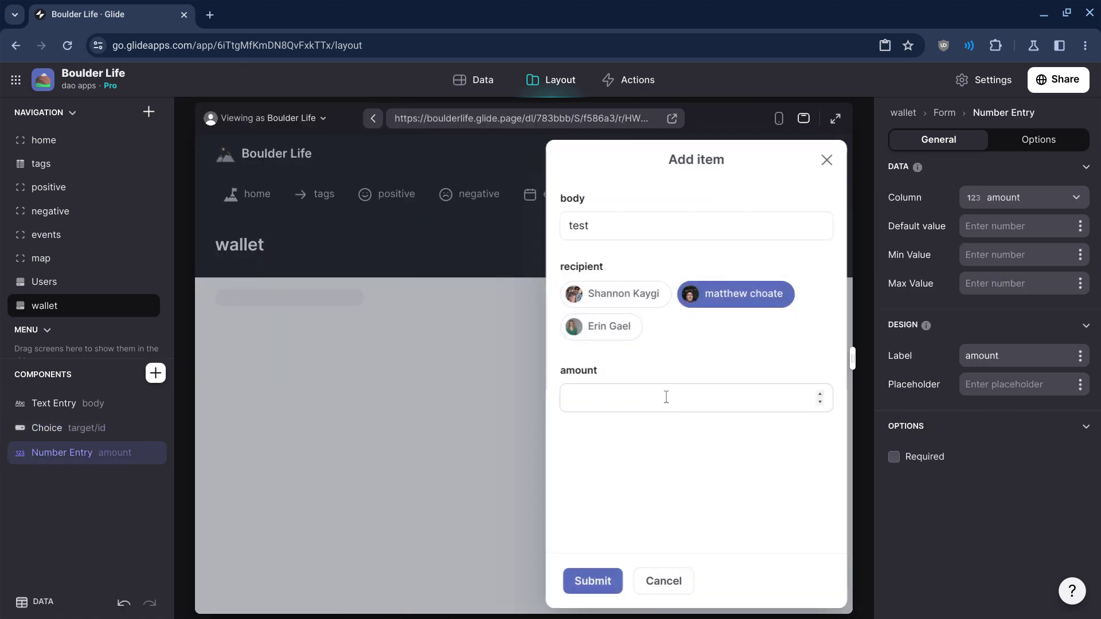
# - Enter 10 as the test transfer's amount and submit the form
pyautogui.click(666, 396)
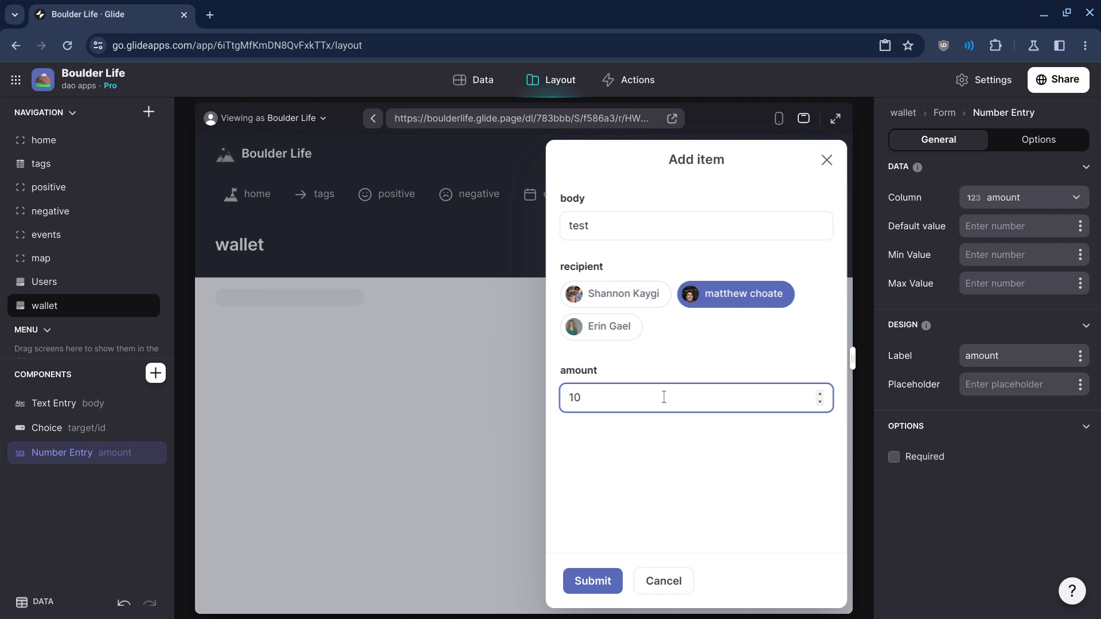
pyautogui.write('10')
pyautogui.click(599, 578)
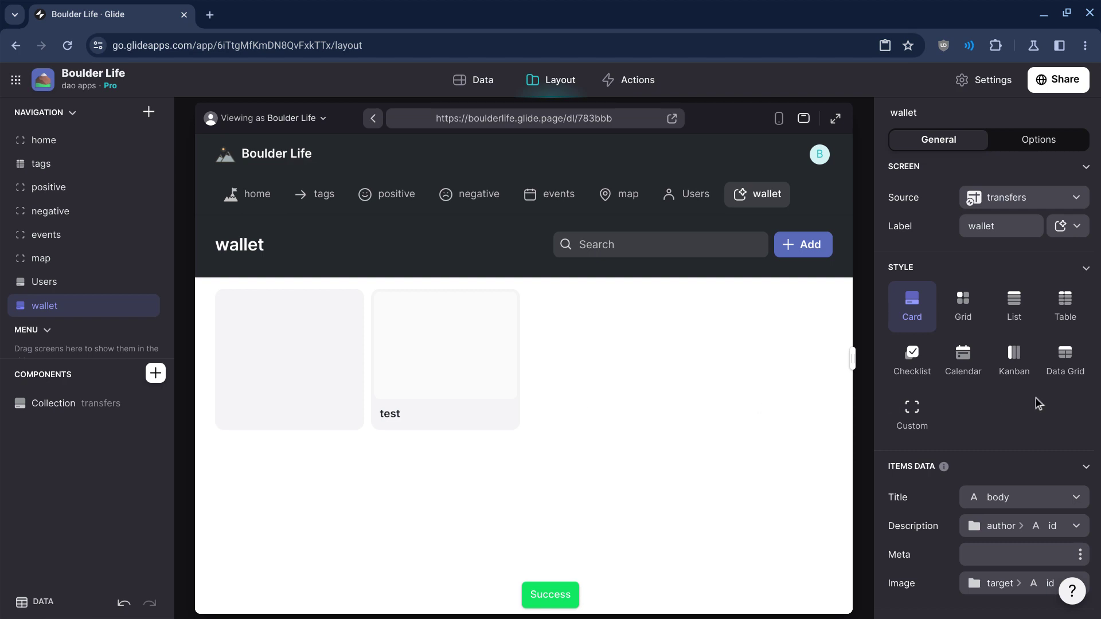
# - Switch the wallet screen's transfers collection to the List style
pyautogui.click(1015, 310)
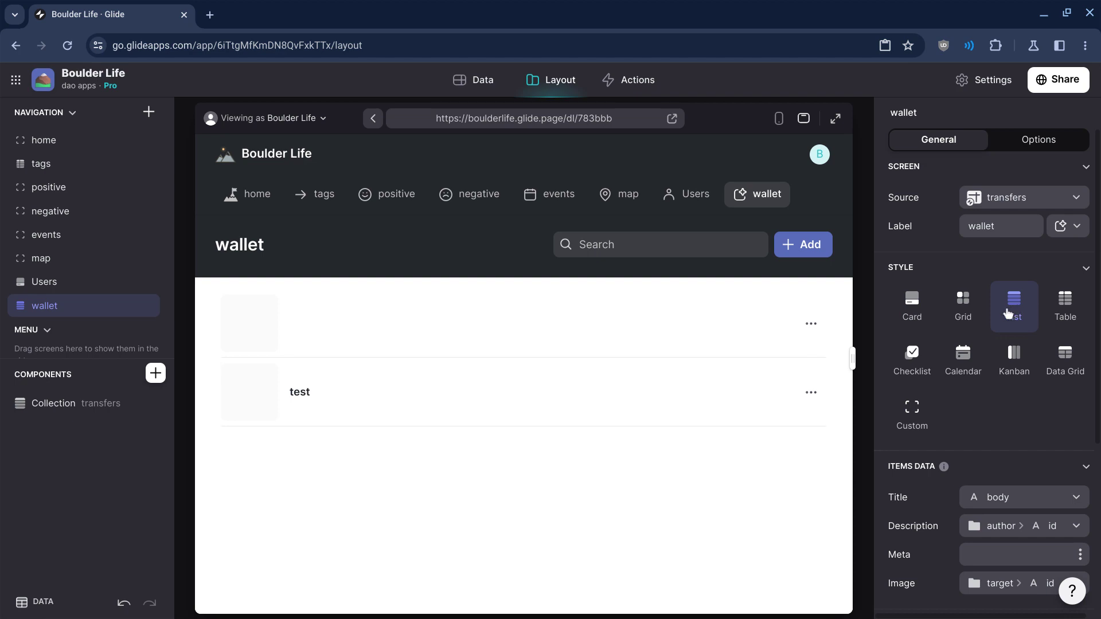
pyautogui.scroll(-1, 1012, 507)
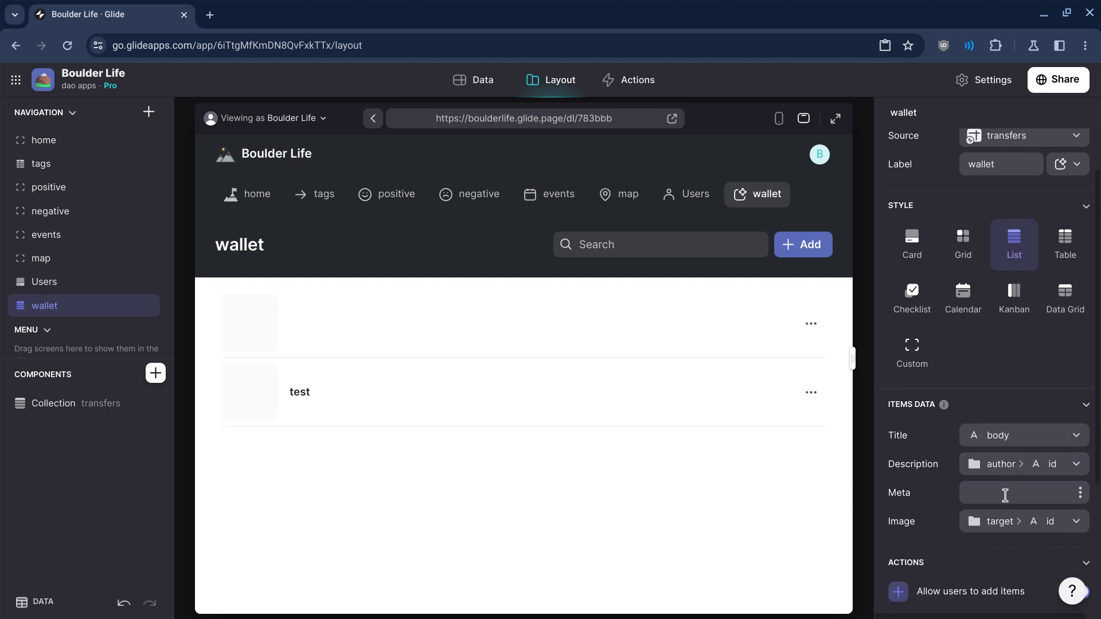